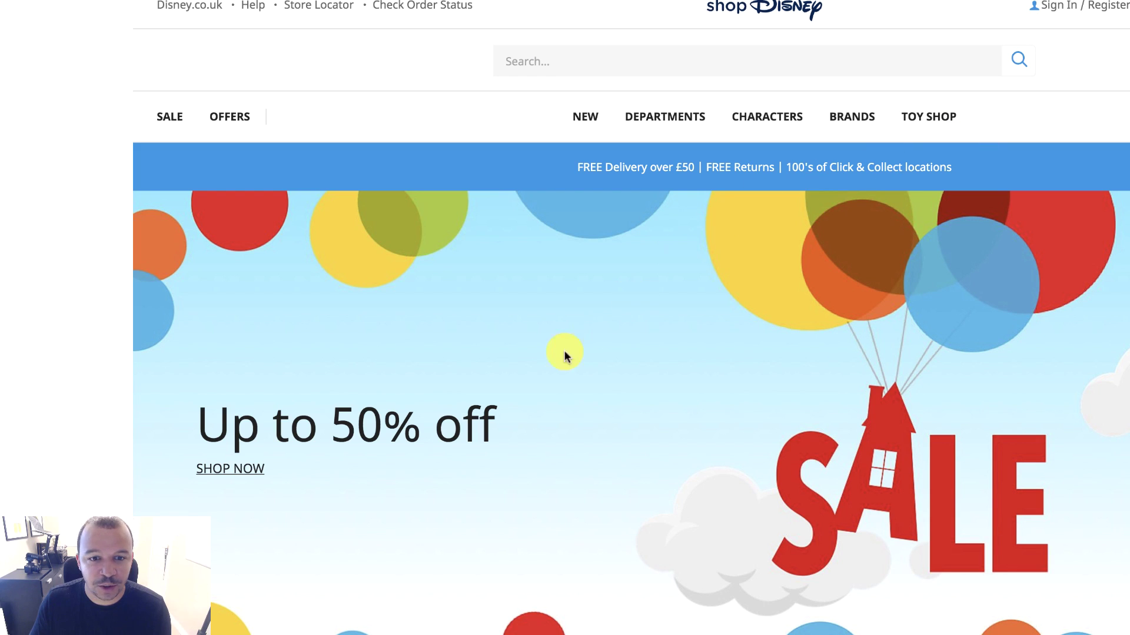
Scroll through the shopDisney Up to 50% off sale page
{"action": "scroll", "coordinate": [116, 462], "scroll_direction": "down", "scroll_amount": 5}
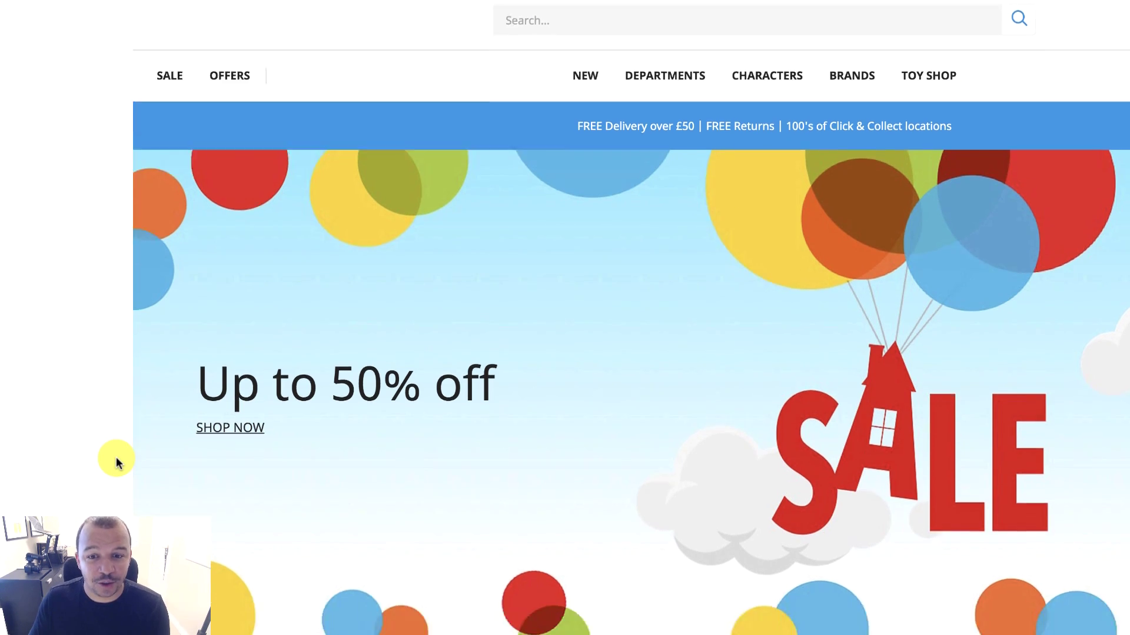
{"action": "scroll", "coordinate": [588, 424], "scroll_direction": "up", "scroll_amount": 2}
{"action": "scroll", "coordinate": [500, 347], "scroll_direction": "up", "scroll_amount": 1}
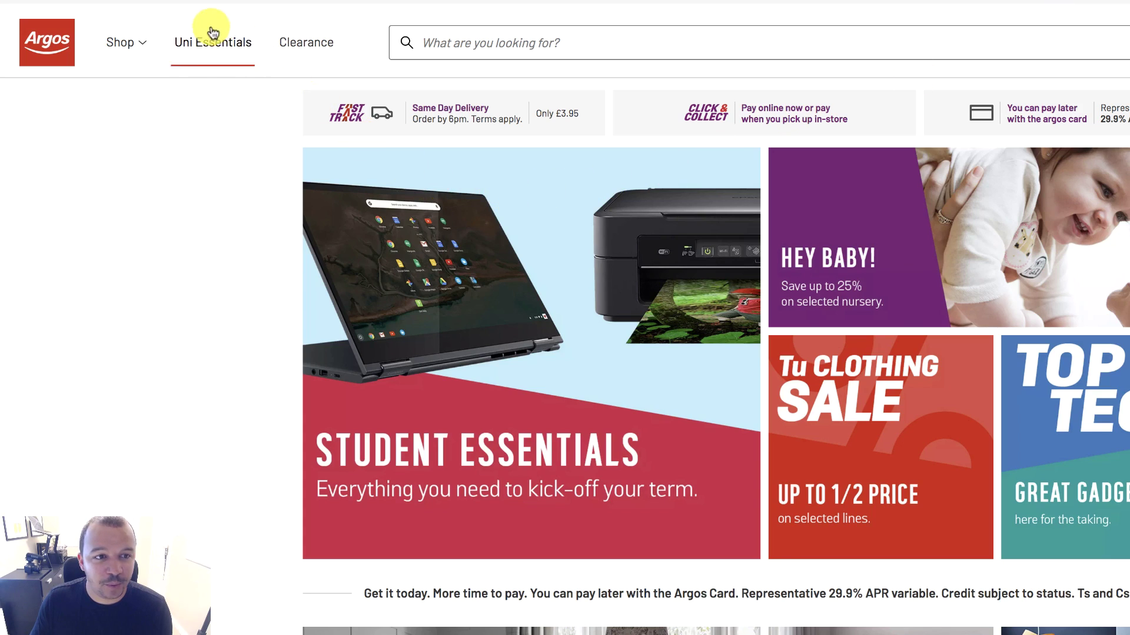
Open the Argos Clearance section and filter it to Toys only
{"action": "left_click", "coordinate": [304, 46]}
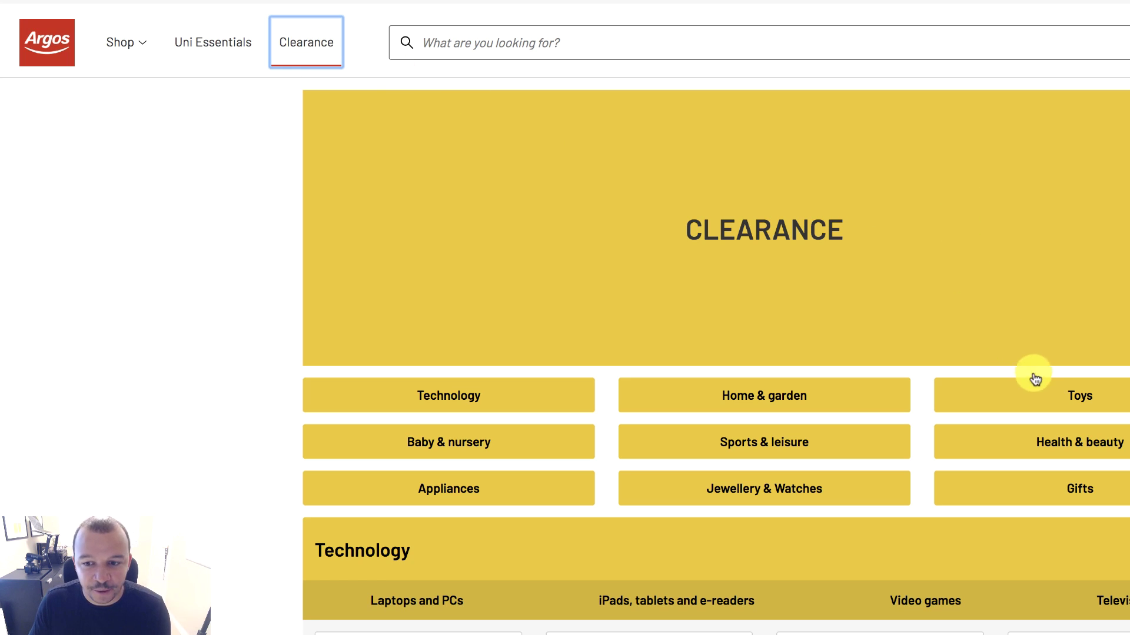
{"action": "left_click", "coordinate": [1044, 395]}
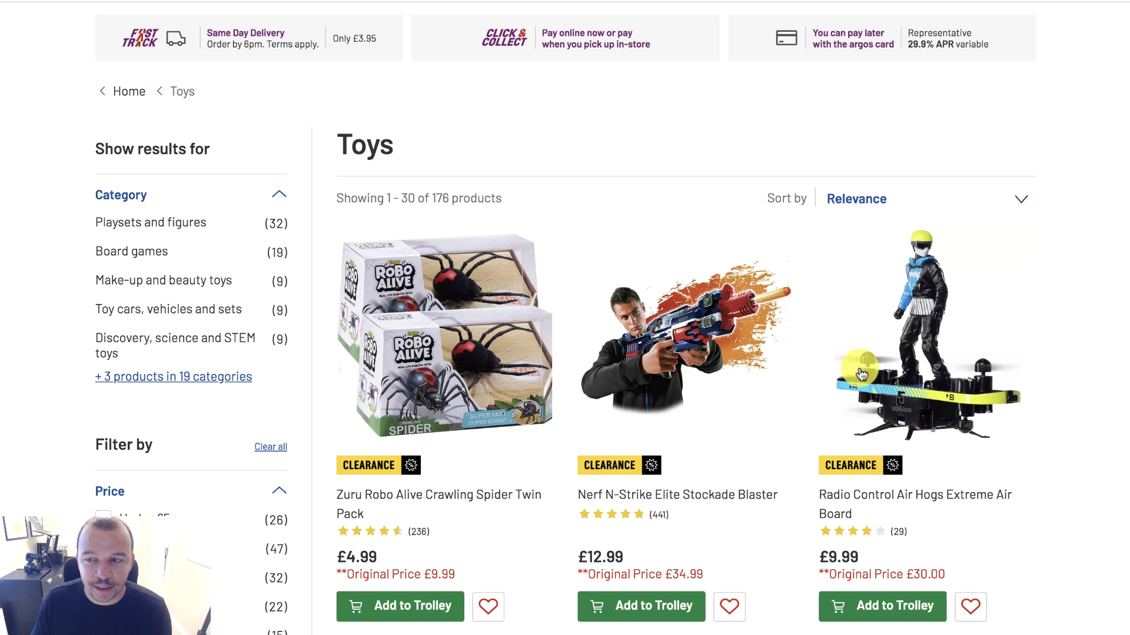
{"action": "scroll", "coordinate": [445, 381], "scroll_direction": "down", "scroll_amount": 2}
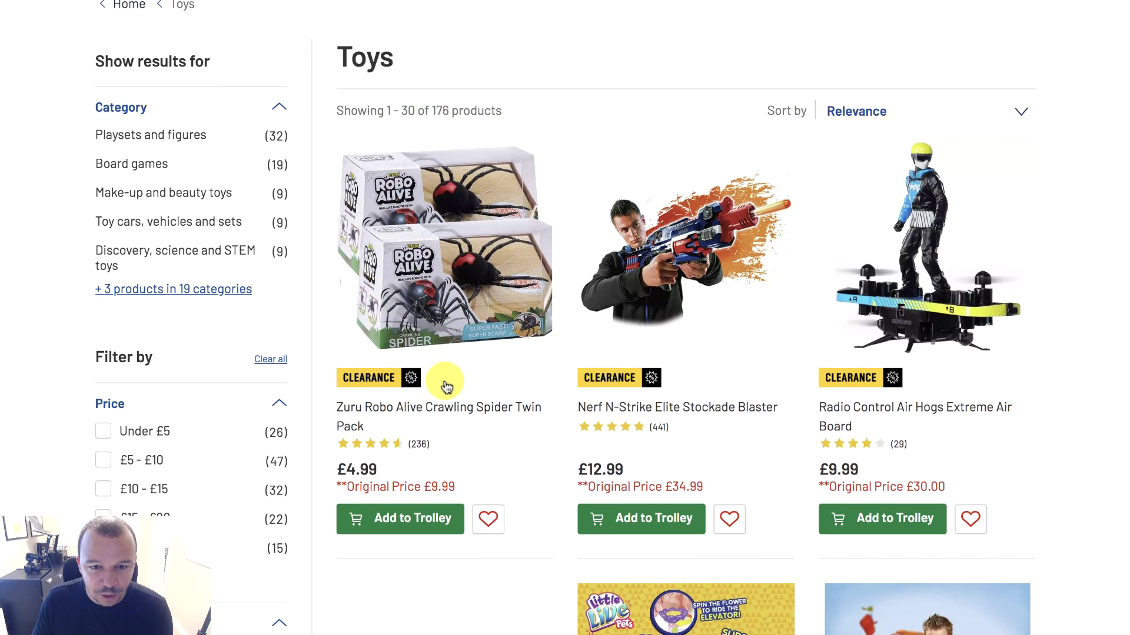
{"action": "scroll", "coordinate": [445, 386], "scroll_direction": "down", "scroll_amount": 3}
Browse the 176 clearance toys and their reduced prices, such as the £4.99 Robo Alive spider pack
{"action": "scroll", "coordinate": [376, 329], "scroll_direction": "down", "scroll_amount": 1}
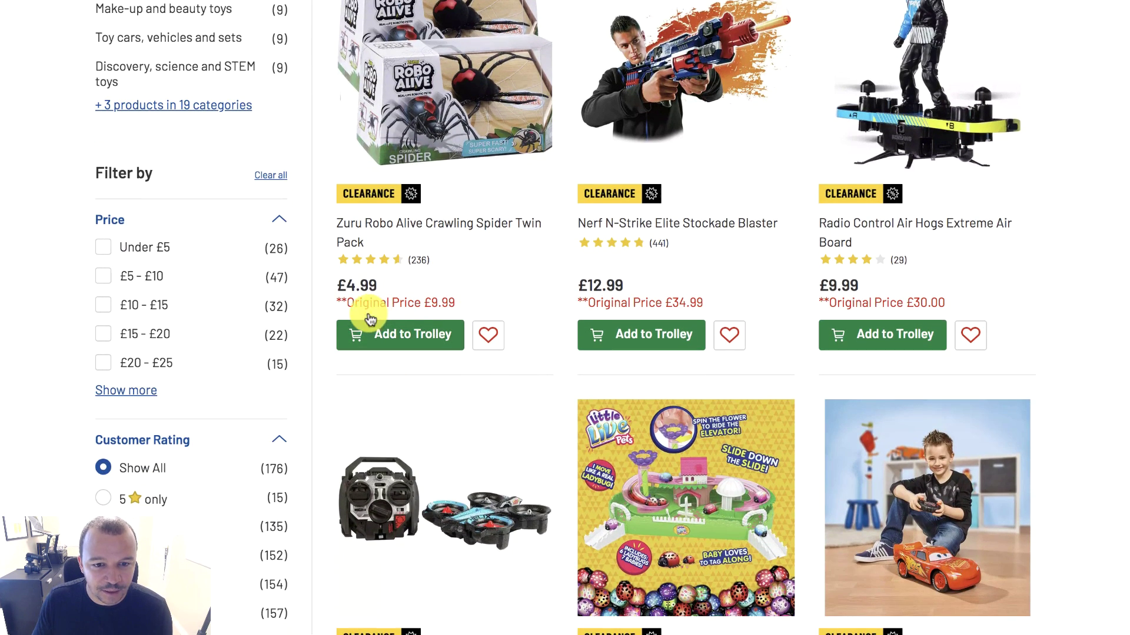
{"action": "scroll", "coordinate": [668, 311], "scroll_direction": "down", "scroll_amount": 1}
{"action": "scroll", "coordinate": [630, 254], "scroll_direction": "down", "scroll_amount": 1}
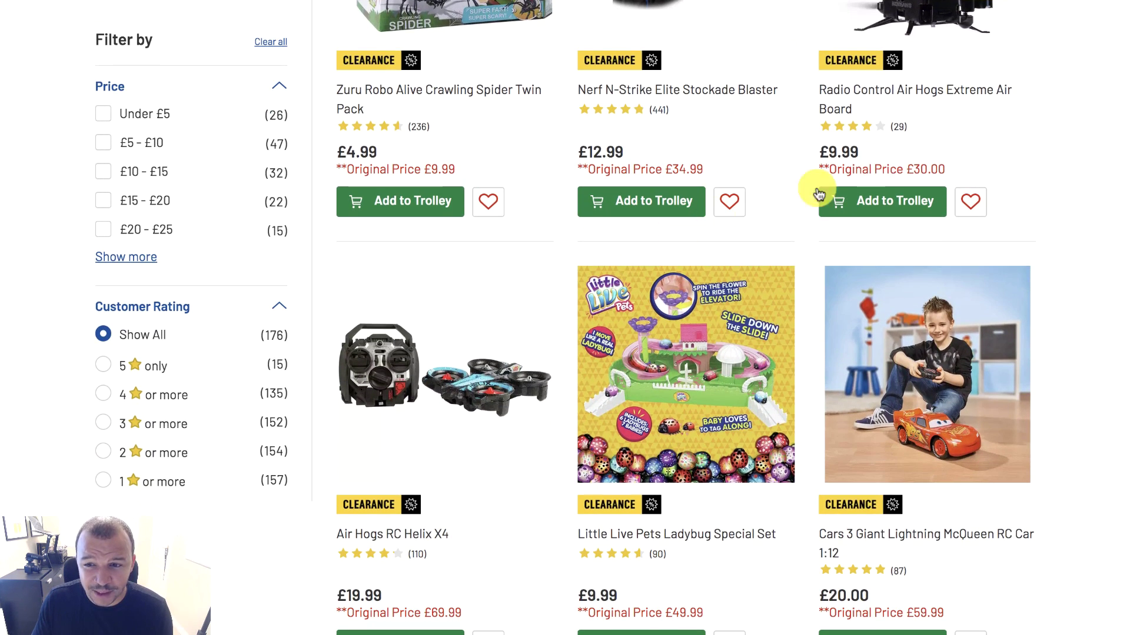
{"action": "scroll", "coordinate": [800, 183], "scroll_direction": "up", "scroll_amount": 1}
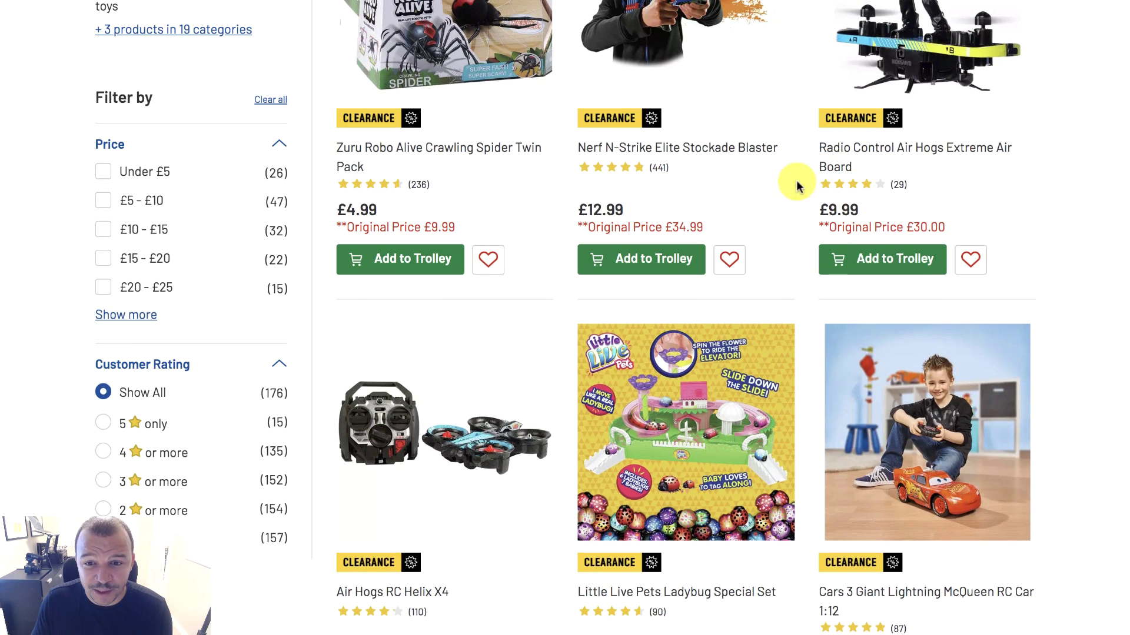
{"action": "scroll", "coordinate": [823, 244], "scroll_direction": "down", "scroll_amount": 4}
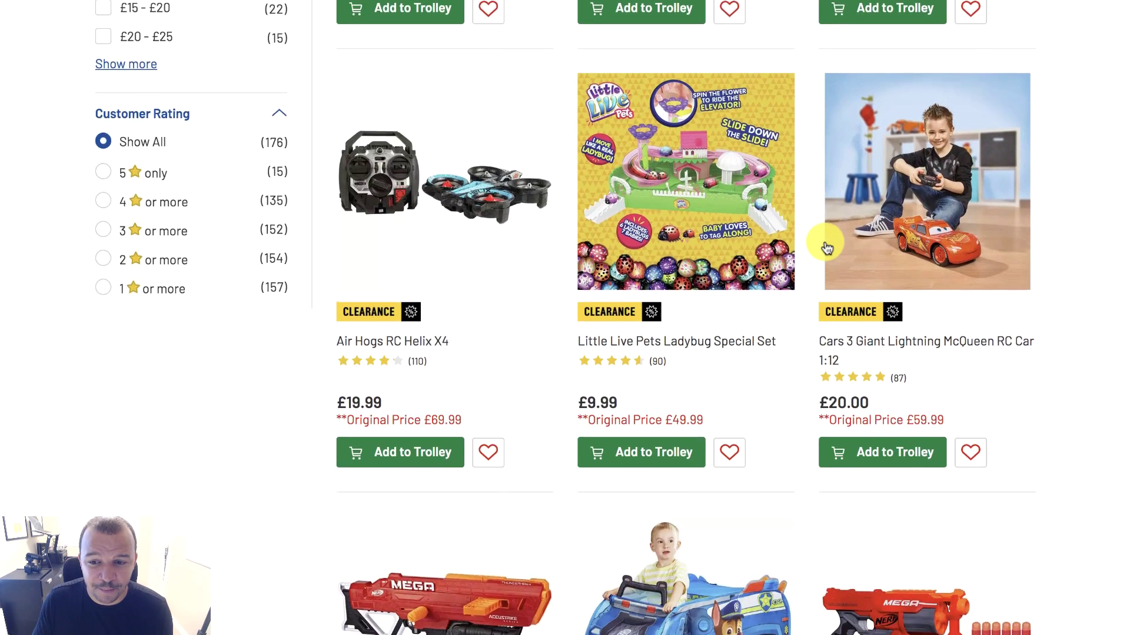
{"action": "scroll", "coordinate": [827, 247], "scroll_direction": "down", "scroll_amount": 2}
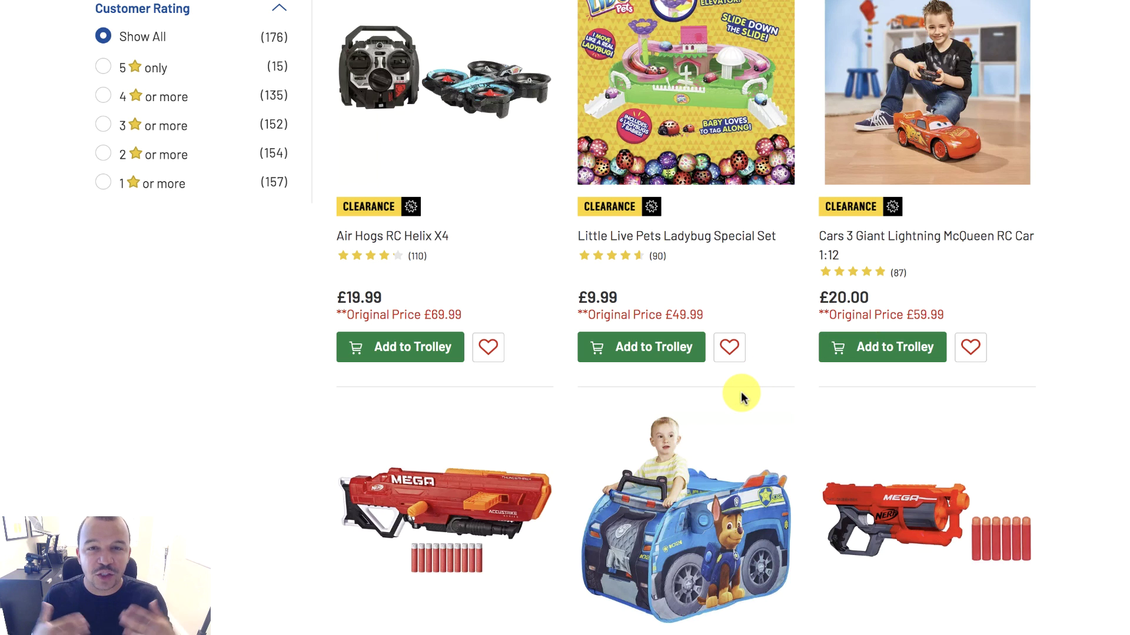
{"action": "scroll", "coordinate": [740, 398], "scroll_direction": "down", "scroll_amount": 3}
{"action": "scroll", "coordinate": [742, 397], "scroll_direction": "down", "scroll_amount": 4}
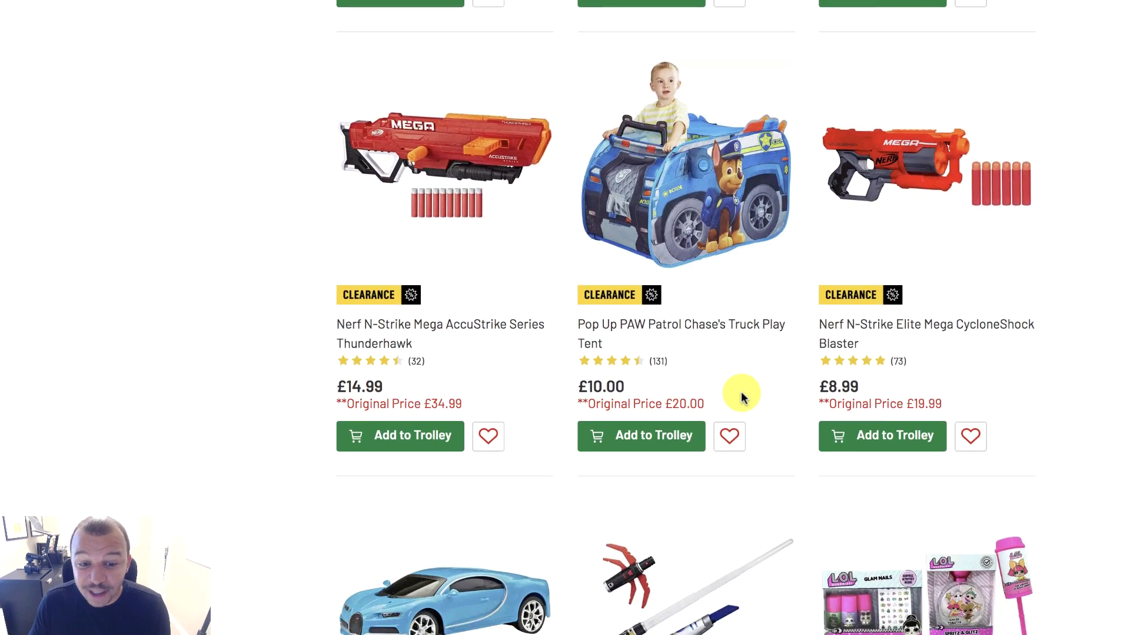
{"action": "scroll", "coordinate": [742, 394], "scroll_direction": "up", "scroll_amount": 15}
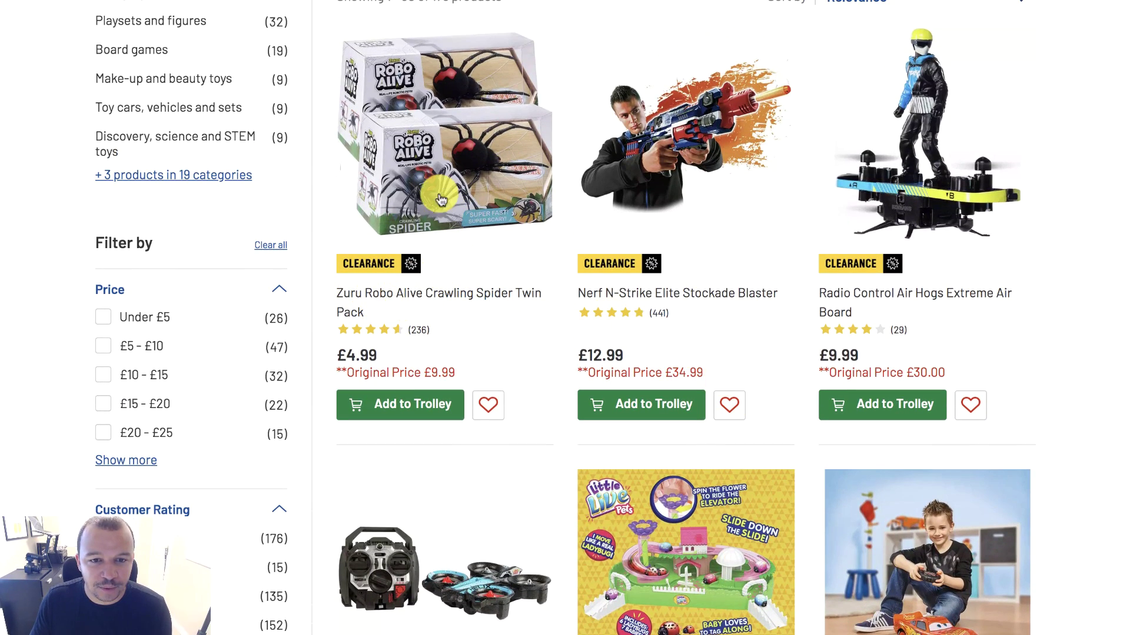
Open the Zuru Robo Alive Crawling Spider Twin Pack and search its title on Amazon.co.uk
{"action": "left_click", "coordinate": [436, 191]}
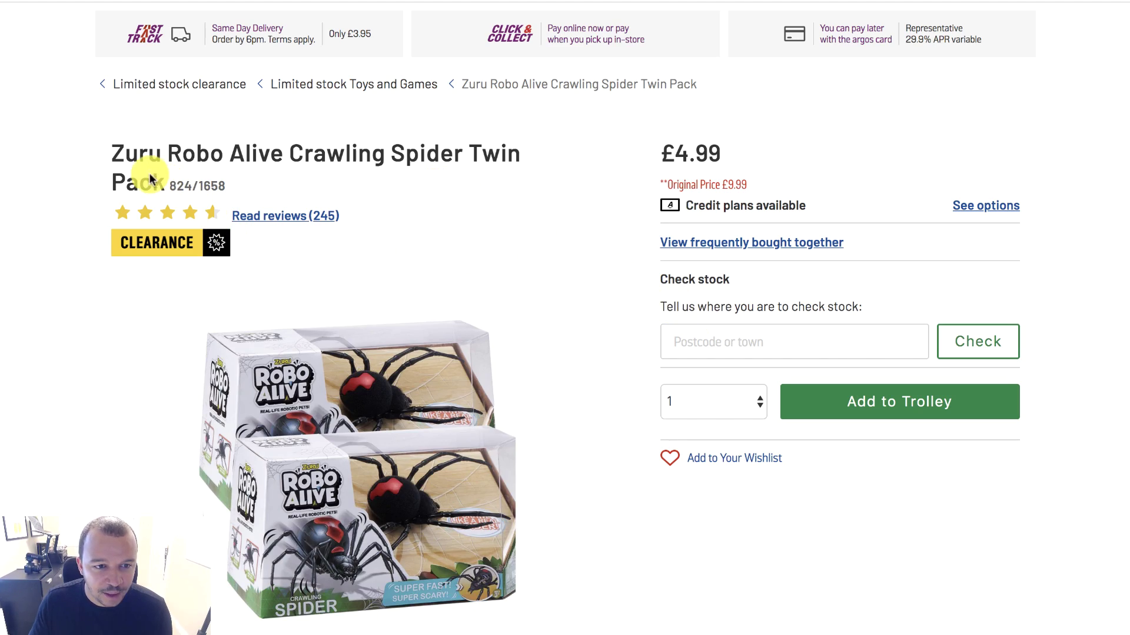
{"action": "left_click_drag", "start_coordinate": [111, 149], "coordinate": [164, 180]}
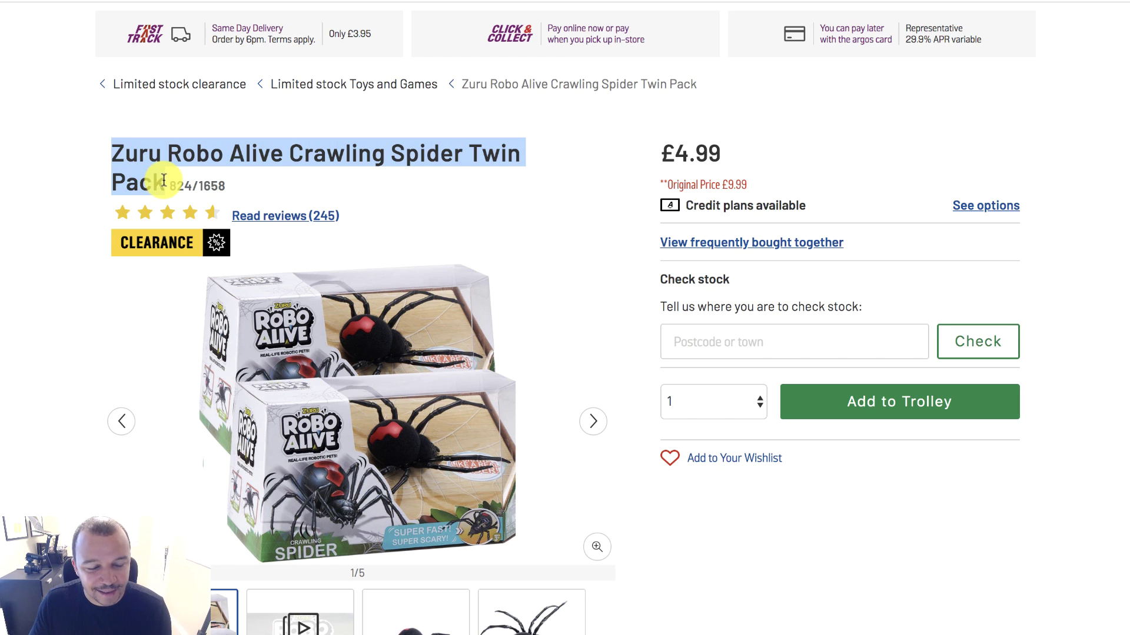
{"action": "right_click", "coordinate": [131, 174]}
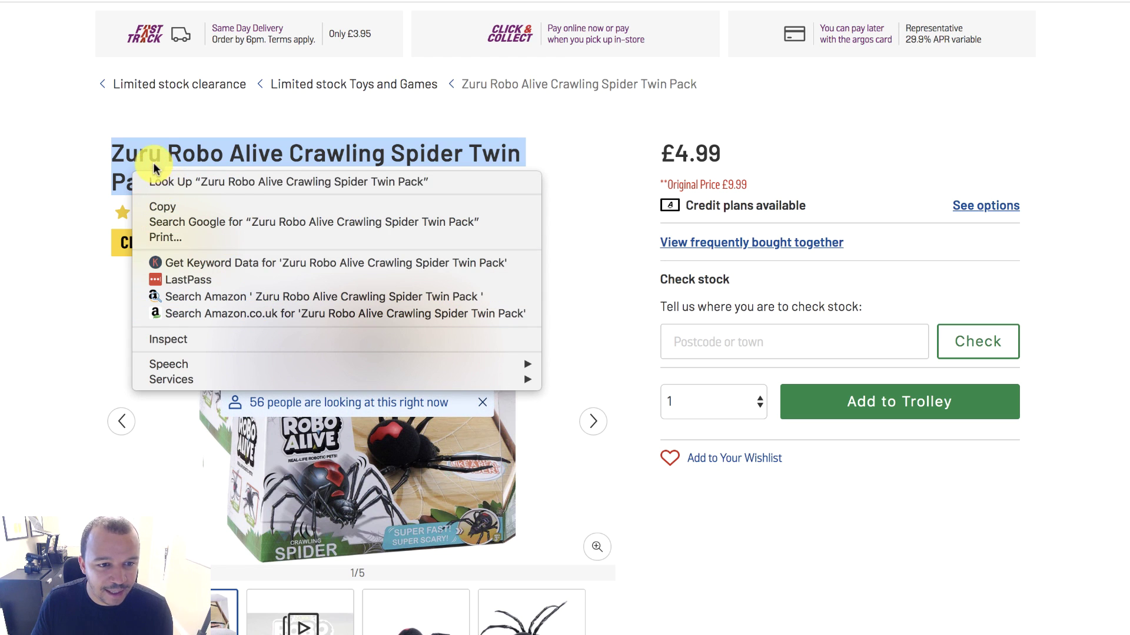
{"action": "left_click", "coordinate": [218, 313]}
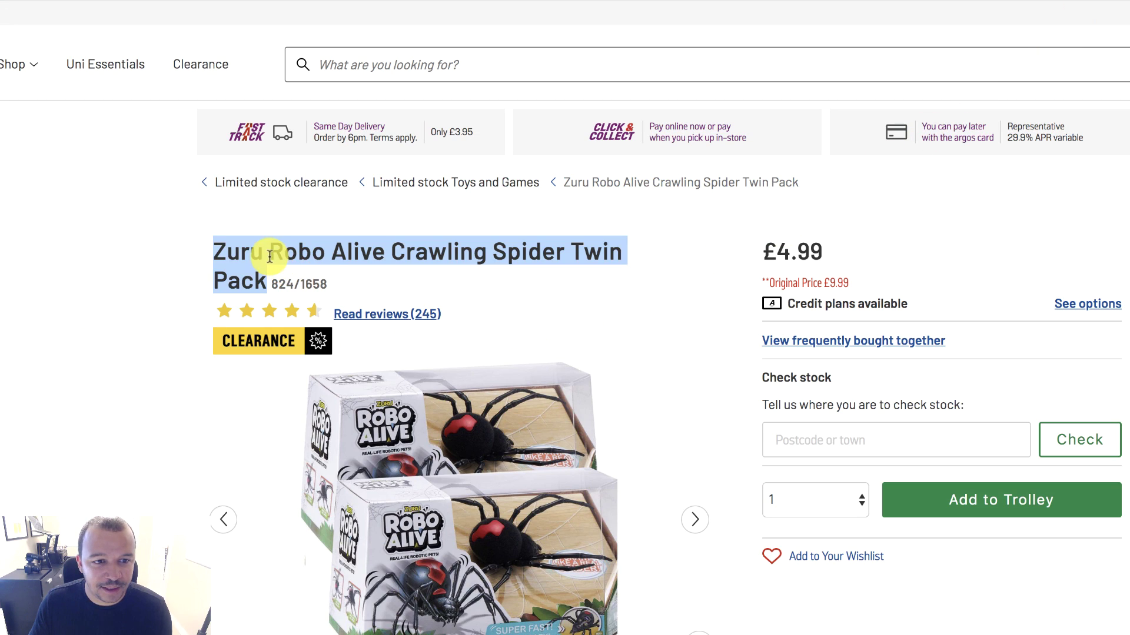
{"action": "left_click", "coordinate": [262, 251]}
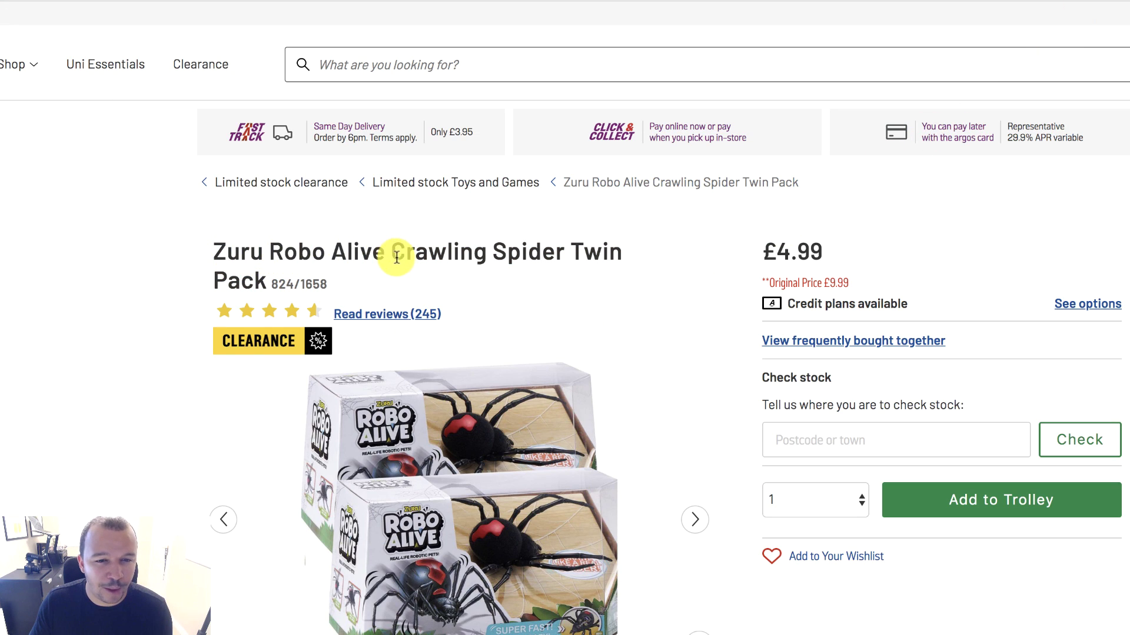
{"action": "scroll", "coordinate": [625, 551], "scroll_direction": "down", "scroll_amount": 2}
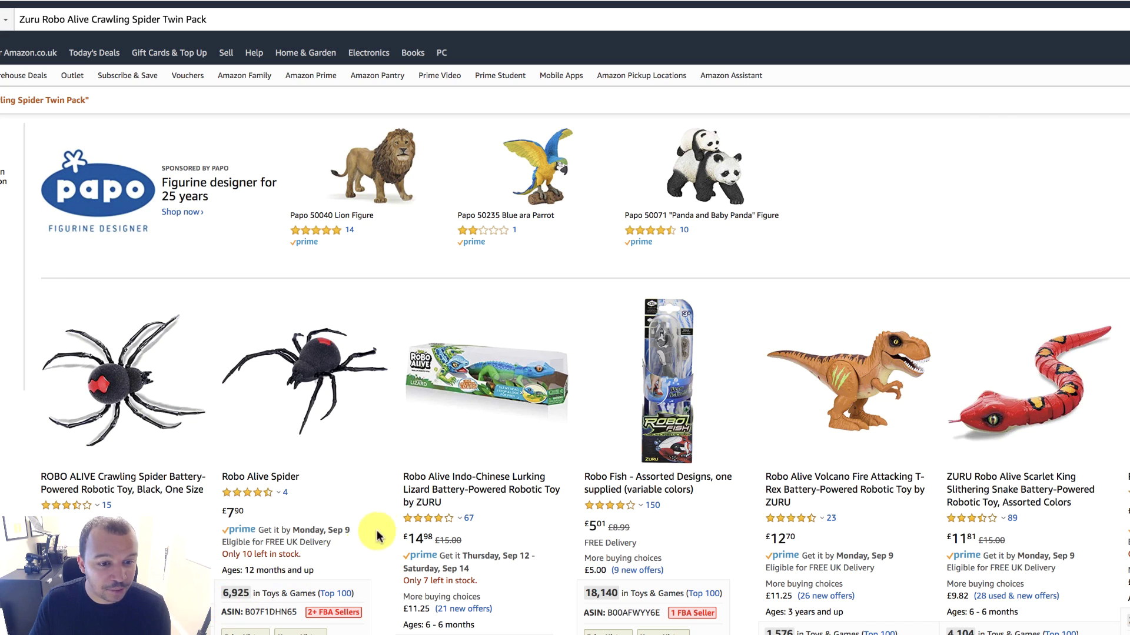
{"action": "scroll", "coordinate": [157, 462], "scroll_direction": "down", "scroll_amount": 1}
{"action": "scroll", "coordinate": [565, 318], "scroll_direction": "down", "scroll_amount": 3}
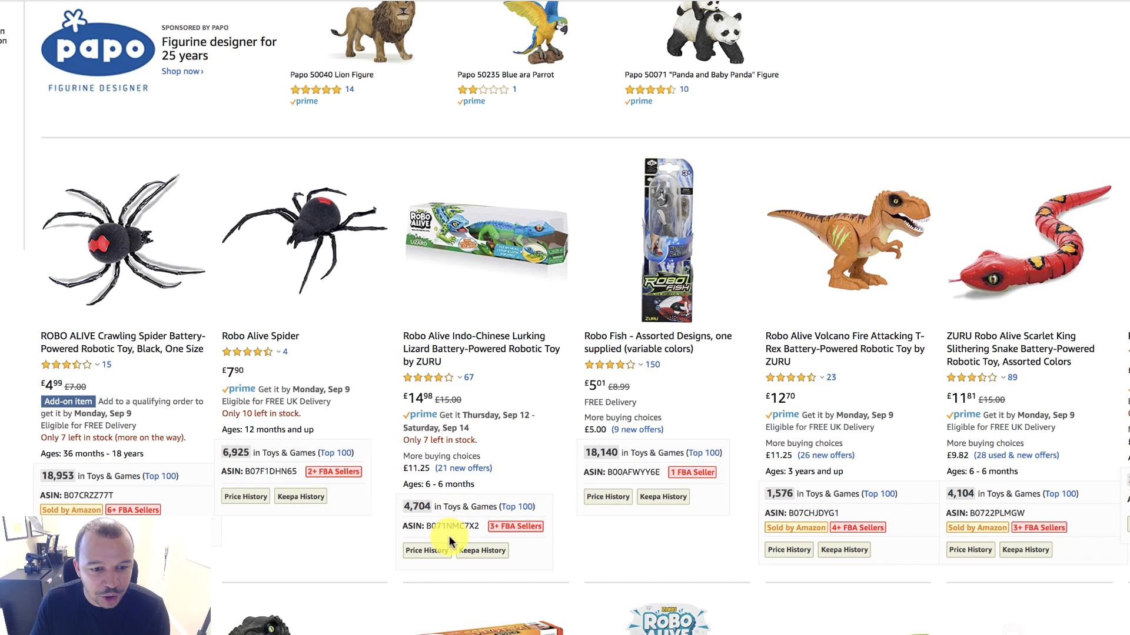
{"action": "mouse_move", "coordinate": [294, 484]}
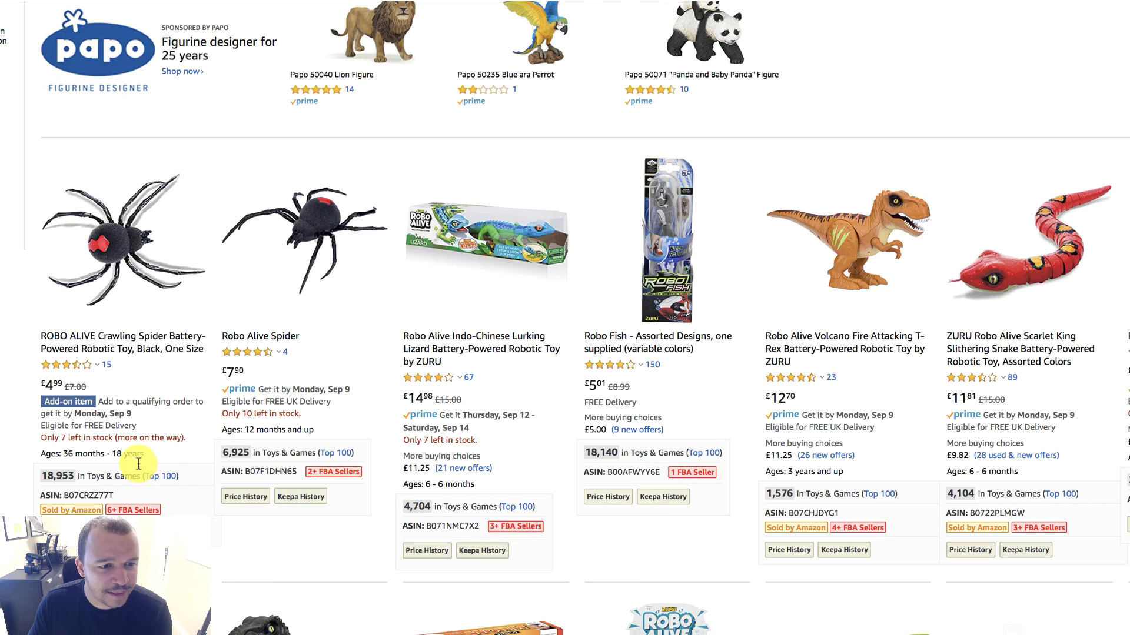
{"action": "mouse_move", "coordinate": [227, 323]}
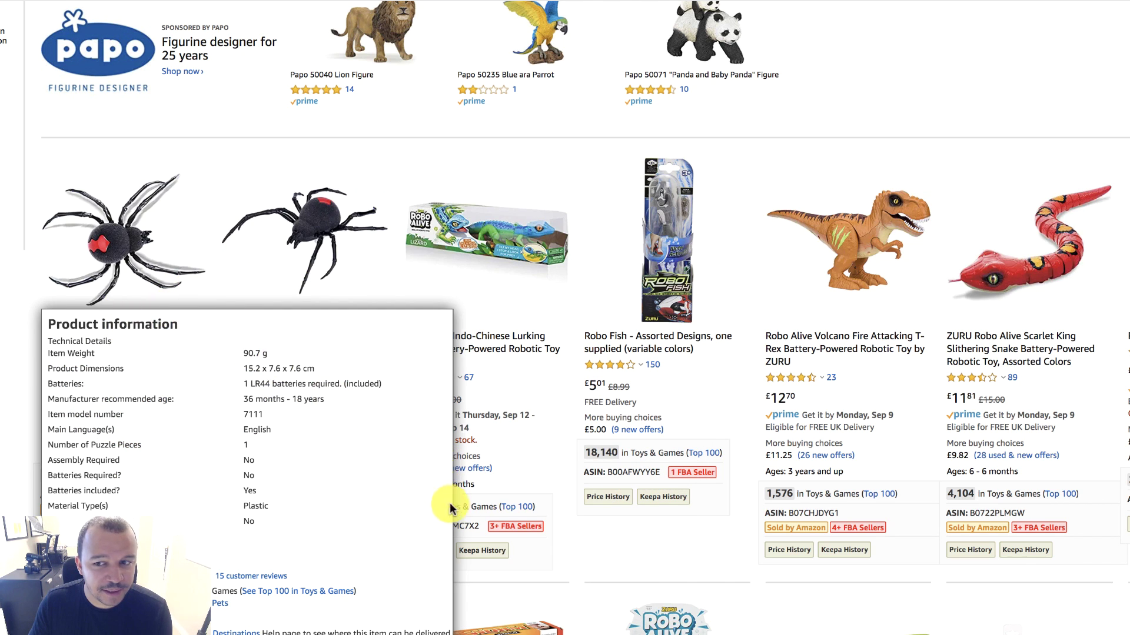
{"action": "scroll", "coordinate": [228, 560], "scroll_direction": "down", "scroll_amount": 2}
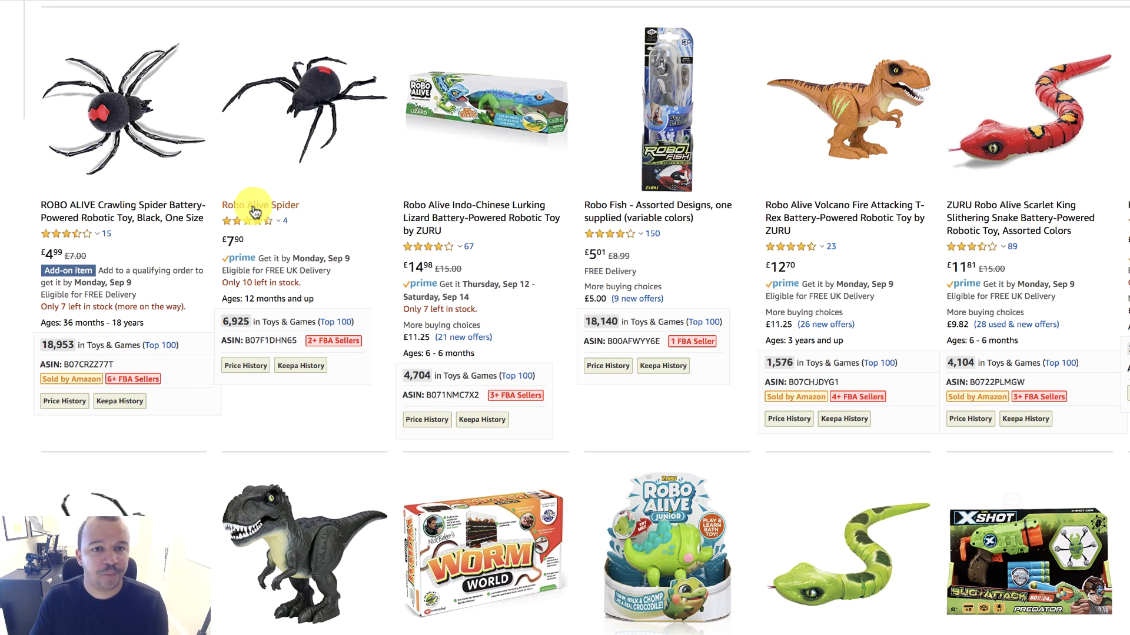
Open the Robo Alive Spider product page from the Amazon results (£7.90, 10 left)
{"action": "left_click", "coordinate": [254, 207]}
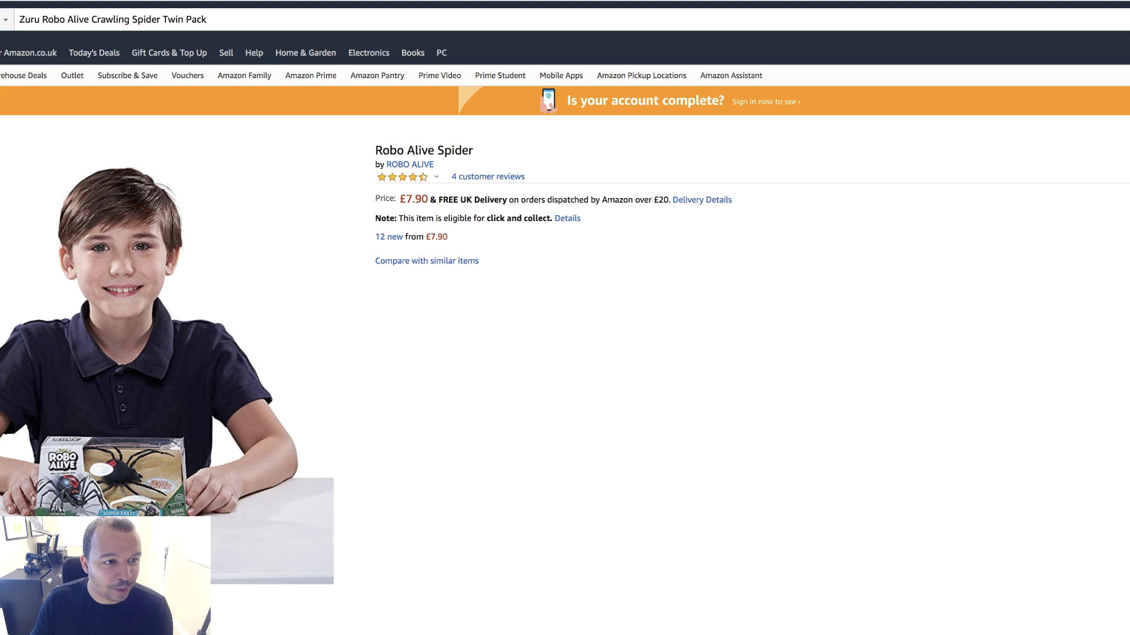
{"action": "mouse_move", "coordinate": [61, 372]}
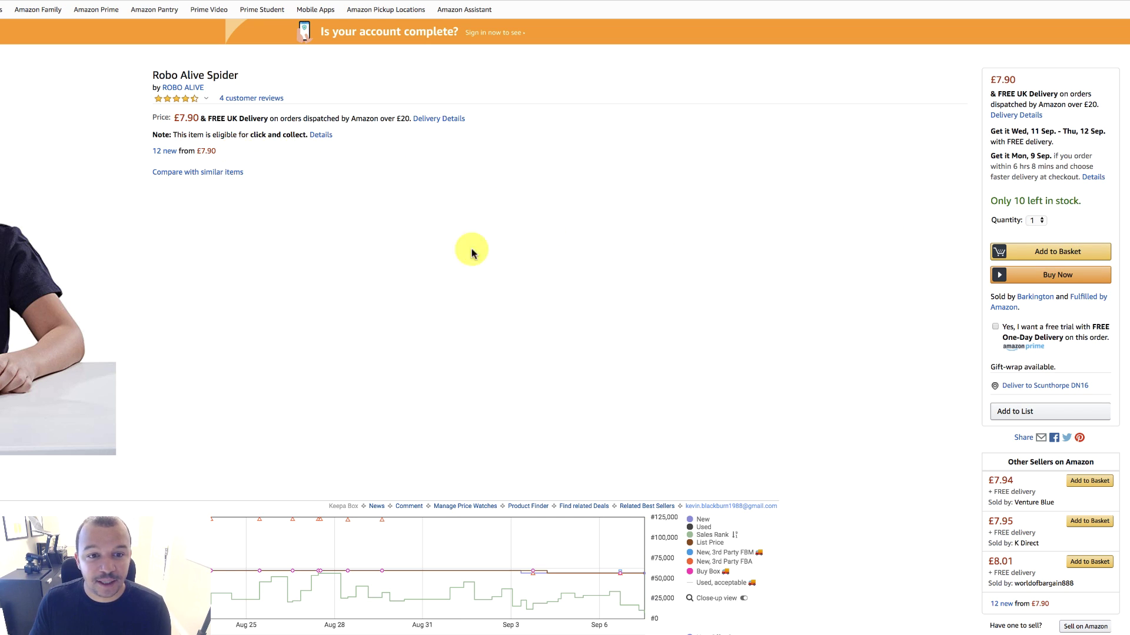
{"action": "left_click", "coordinate": [168, 153]}
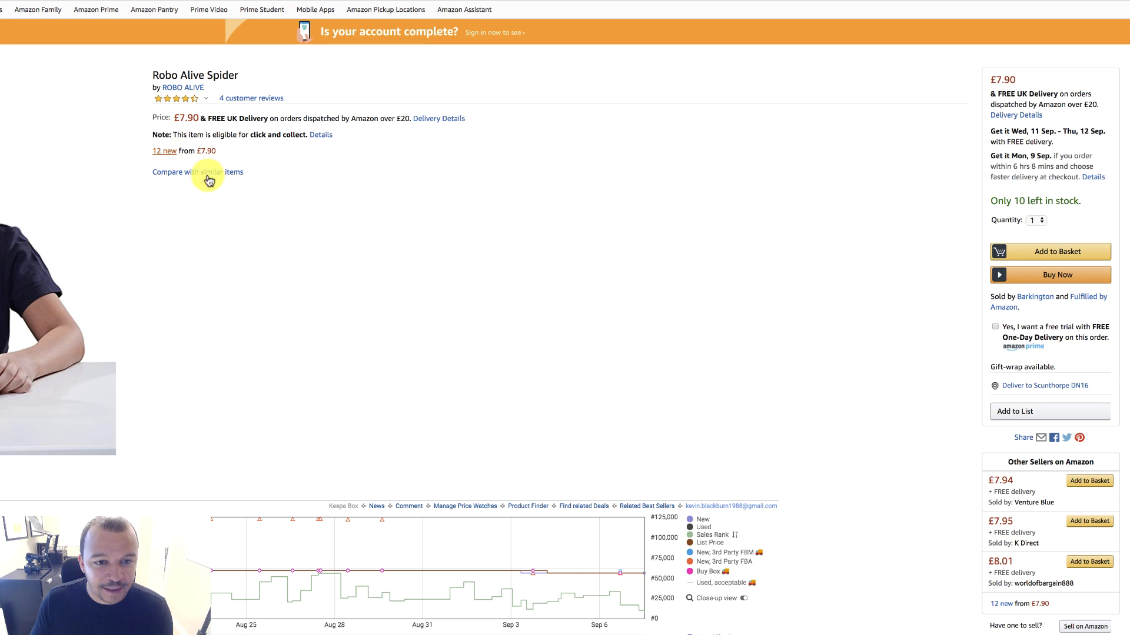
{"action": "scroll", "coordinate": [299, 364], "scroll_direction": "down", "scroll_amount": 5}
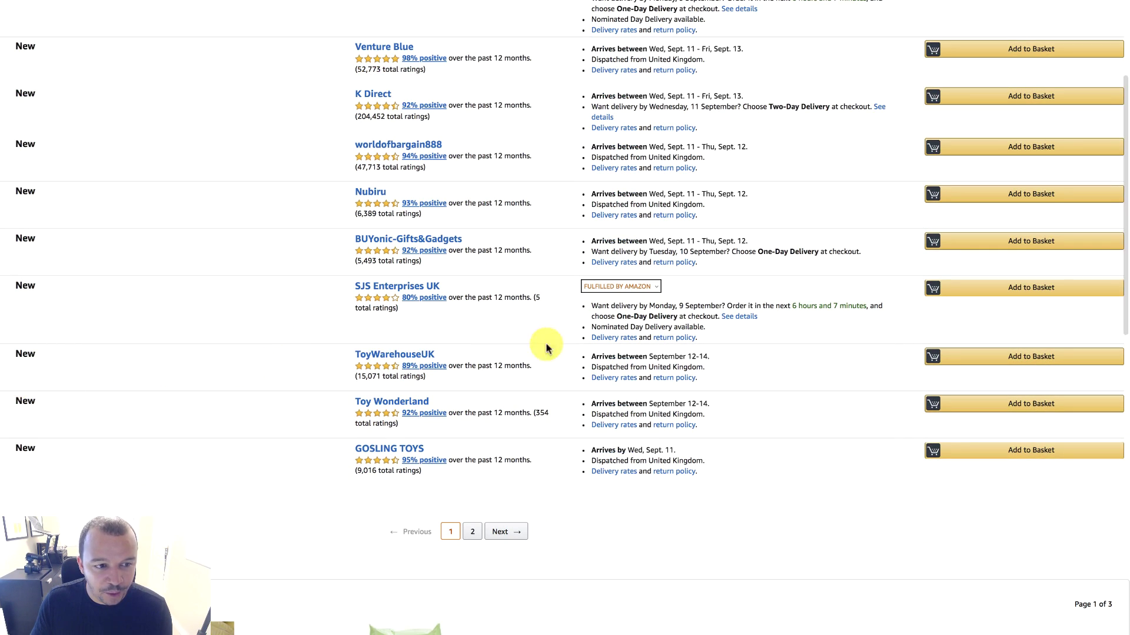
{"action": "scroll", "coordinate": [487, 346], "scroll_direction": "up", "scroll_amount": 5}
{"action": "scroll", "coordinate": [389, 347], "scroll_direction": "up", "scroll_amount": 3}
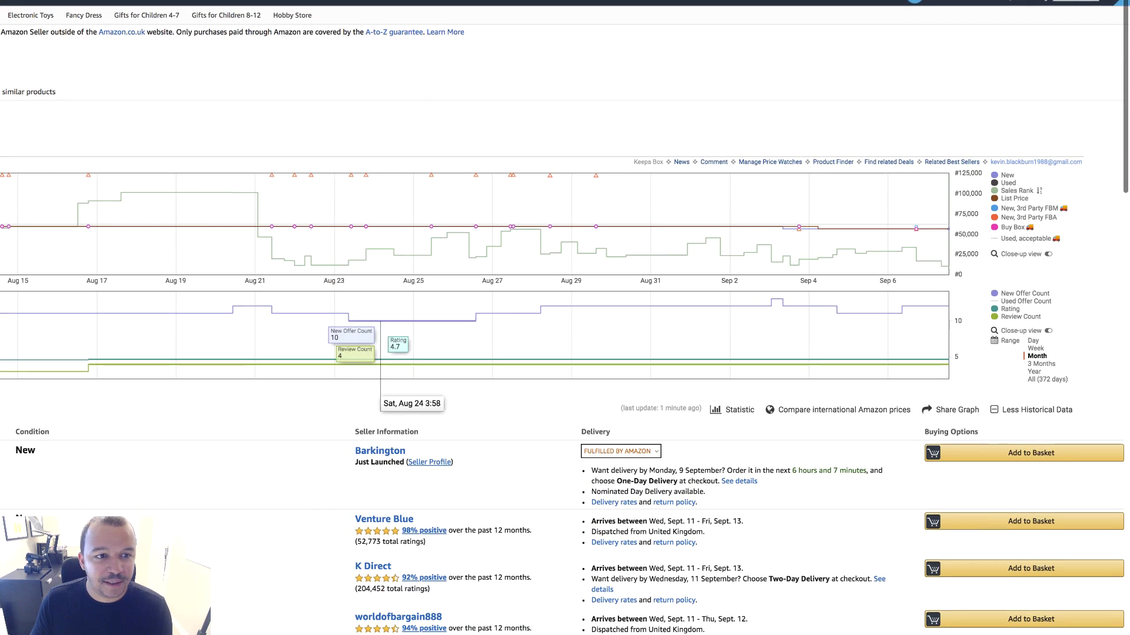
{"action": "key", "text": "alt+Left"}
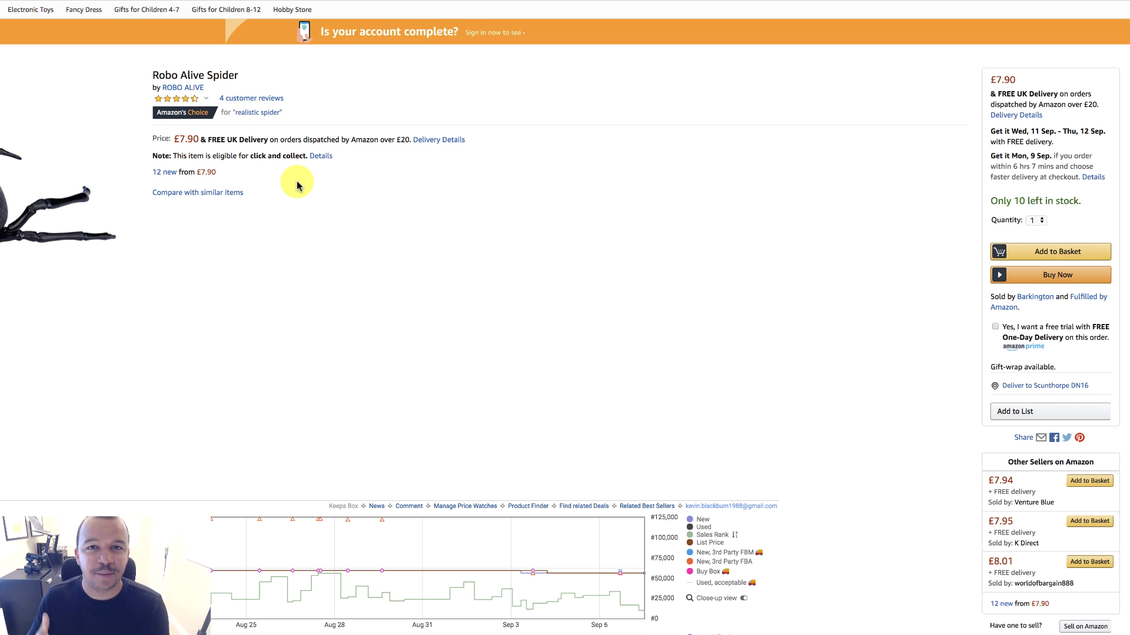
Select the £7.90 price and set the Keepa chart to three months of history
{"action": "double_click", "coordinate": [186, 142]}
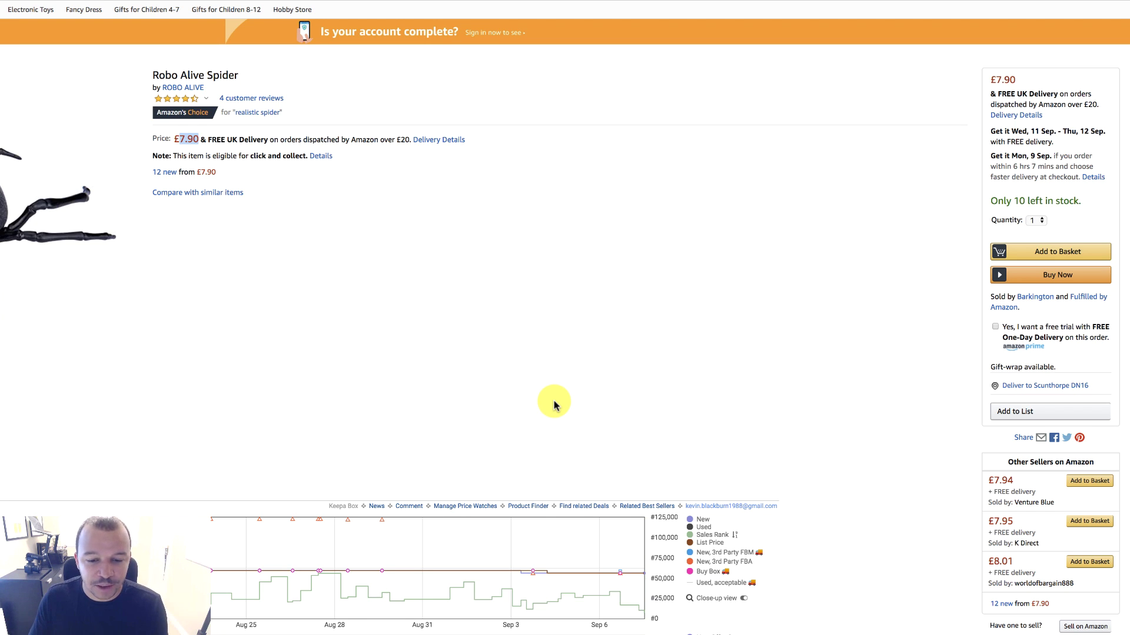
{"action": "scroll", "coordinate": [554, 405], "scroll_direction": "down", "scroll_amount": 5}
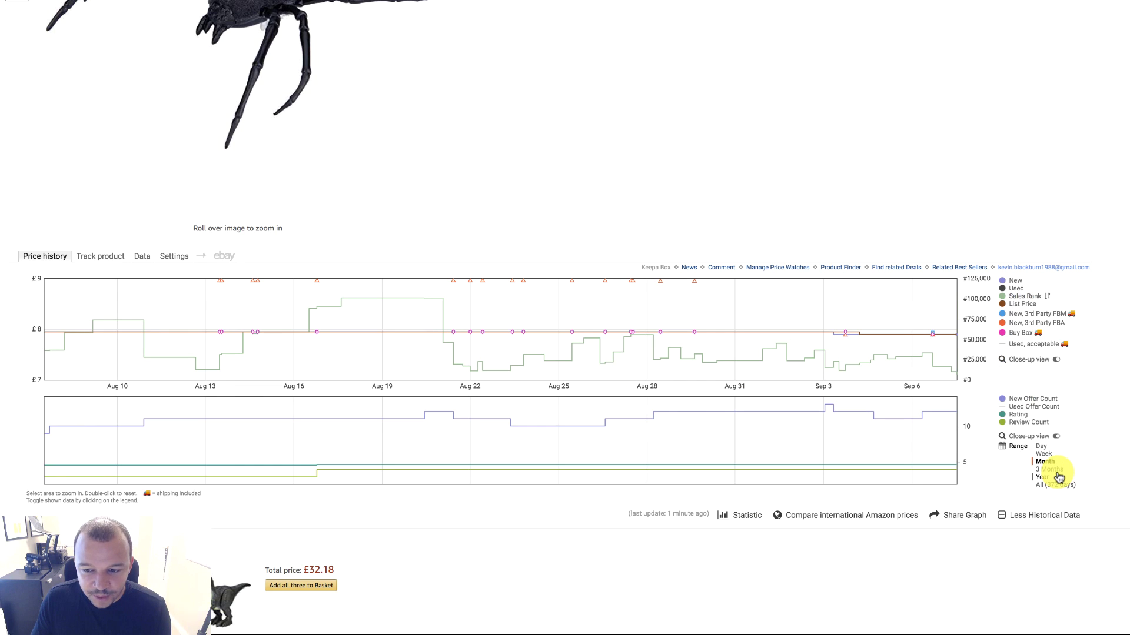
{"action": "left_click", "coordinate": [1053, 470]}
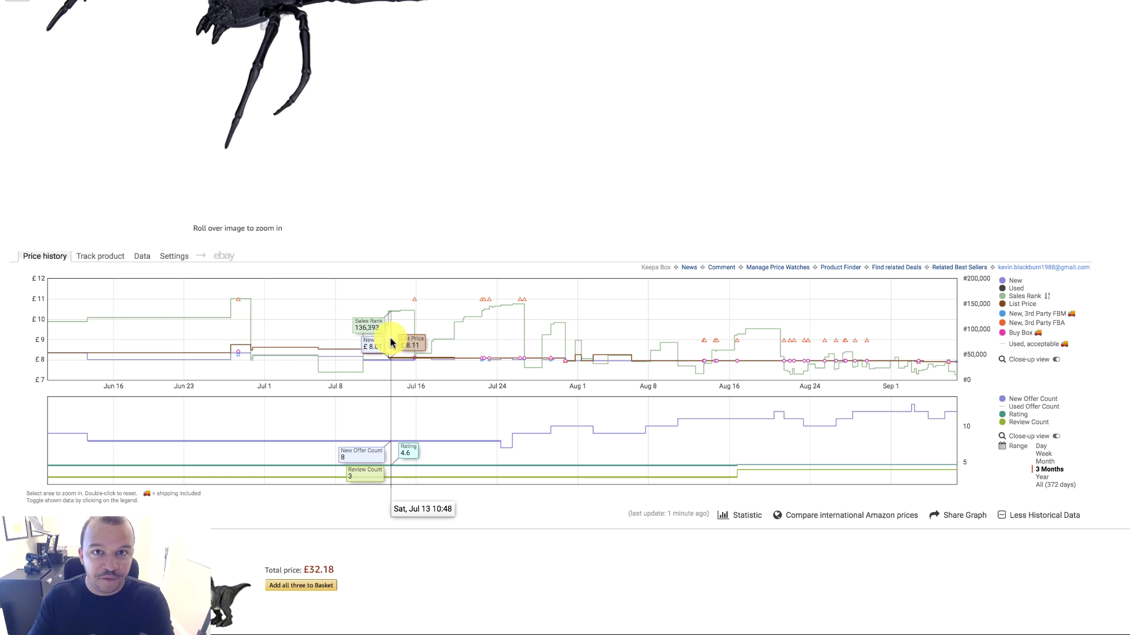
{"action": "scroll", "coordinate": [390, 343], "scroll_direction": "up", "scroll_amount": 5}
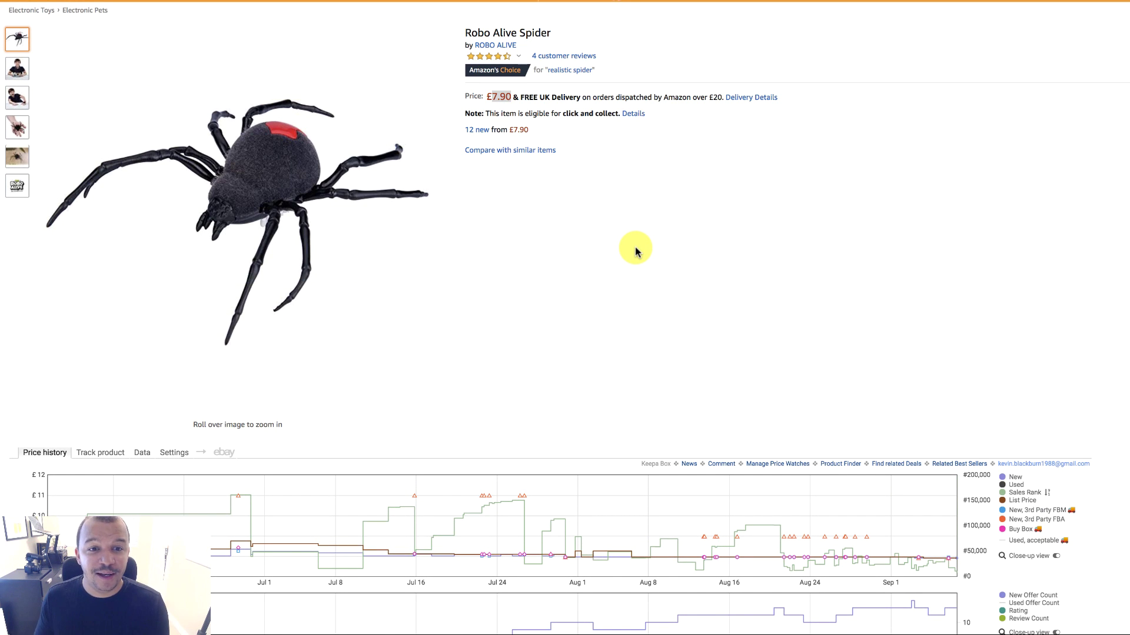
{"action": "scroll", "coordinate": [857, 398], "scroll_direction": "down", "scroll_amount": 3}
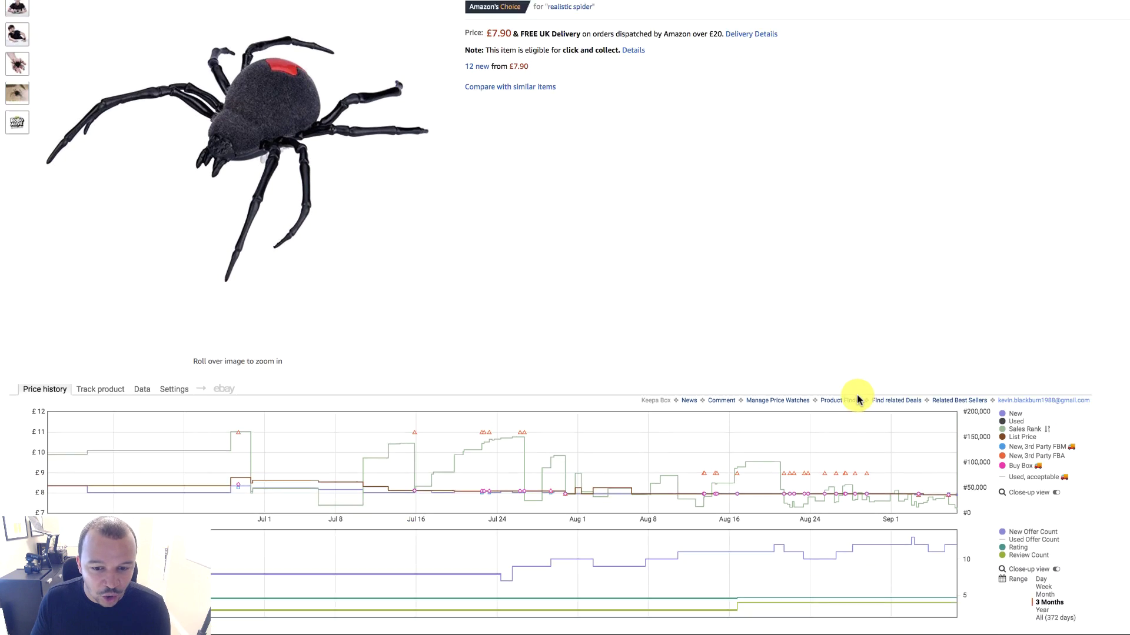
{"action": "scroll", "coordinate": [829, 434], "scroll_direction": "down", "scroll_amount": 5}
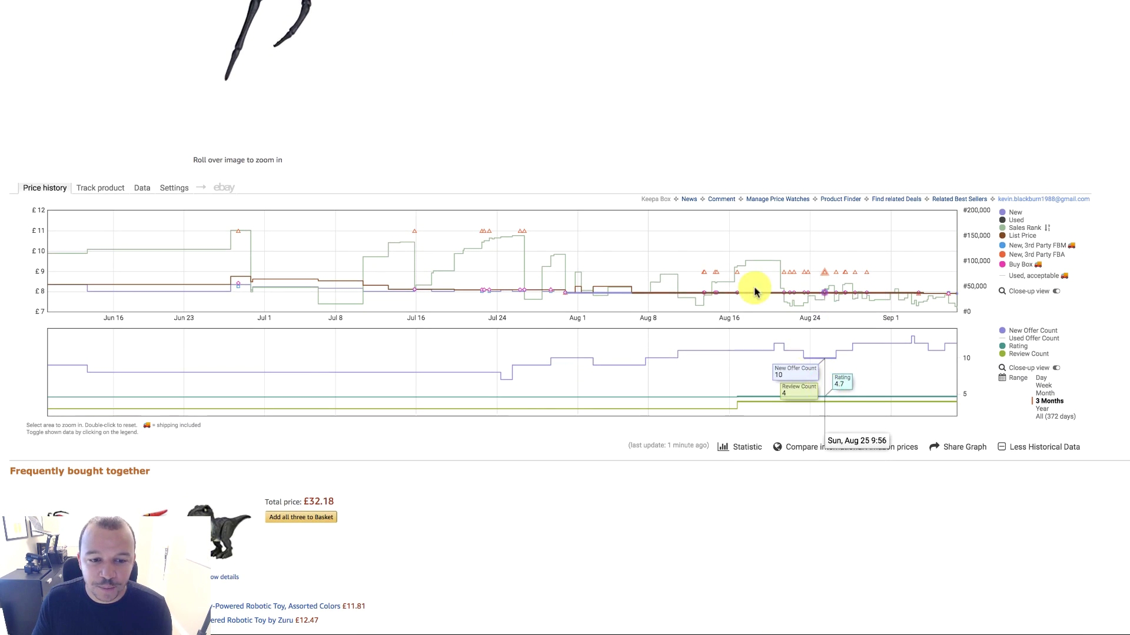
{"action": "scroll", "coordinate": [576, 282], "scroll_direction": "down", "scroll_amount": 2}
{"action": "scroll", "coordinate": [576, 288], "scroll_direction": "up", "scroll_amount": 5}
{"action": "scroll", "coordinate": [575, 291], "scroll_direction": "up", "scroll_amount": 4}
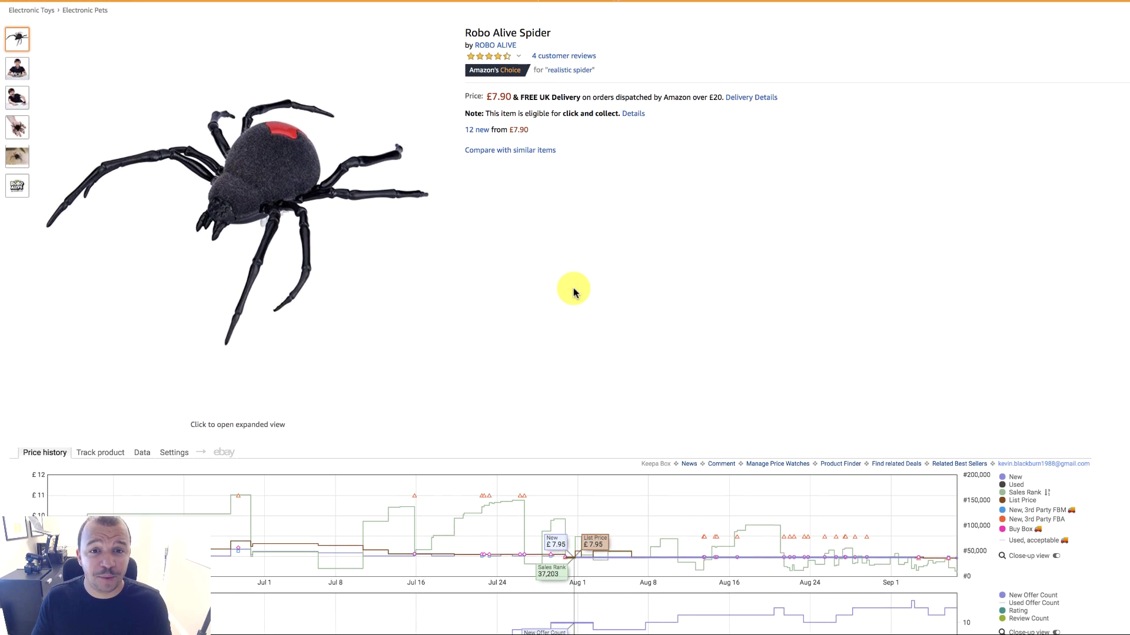
{"action": "scroll", "coordinate": [576, 292], "scroll_direction": "down", "scroll_amount": 6}
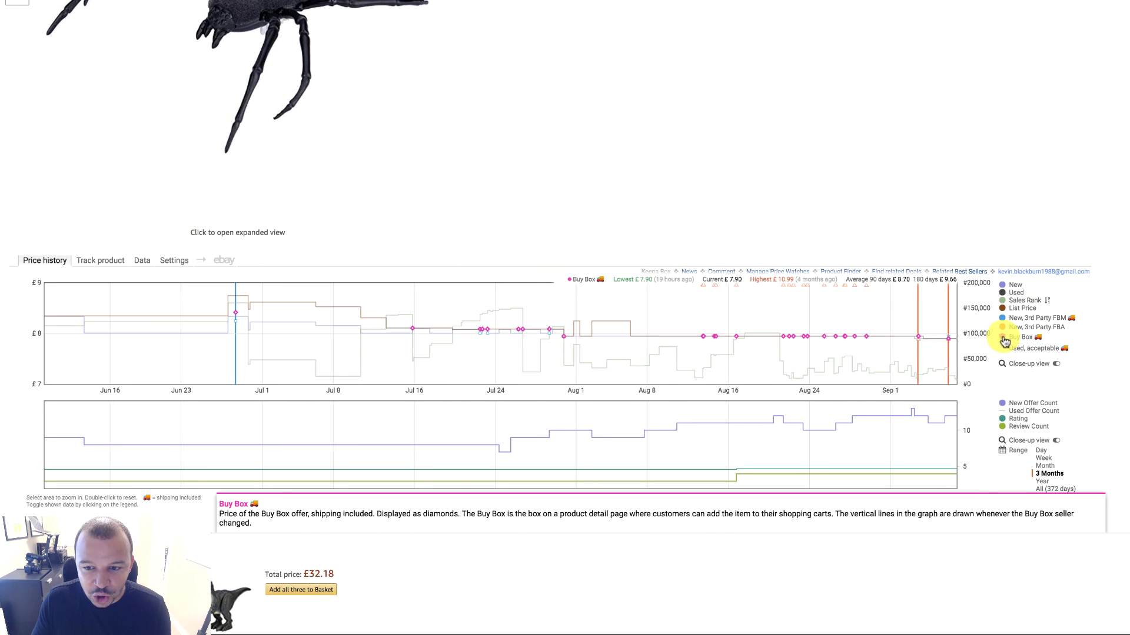
Hide Used, List Price, FBA, Buy Box and the lower chart, keeping only New and Sales Rank
{"action": "left_click", "coordinate": [1003, 292]}
{"action": "left_click", "coordinate": [1002, 302]}
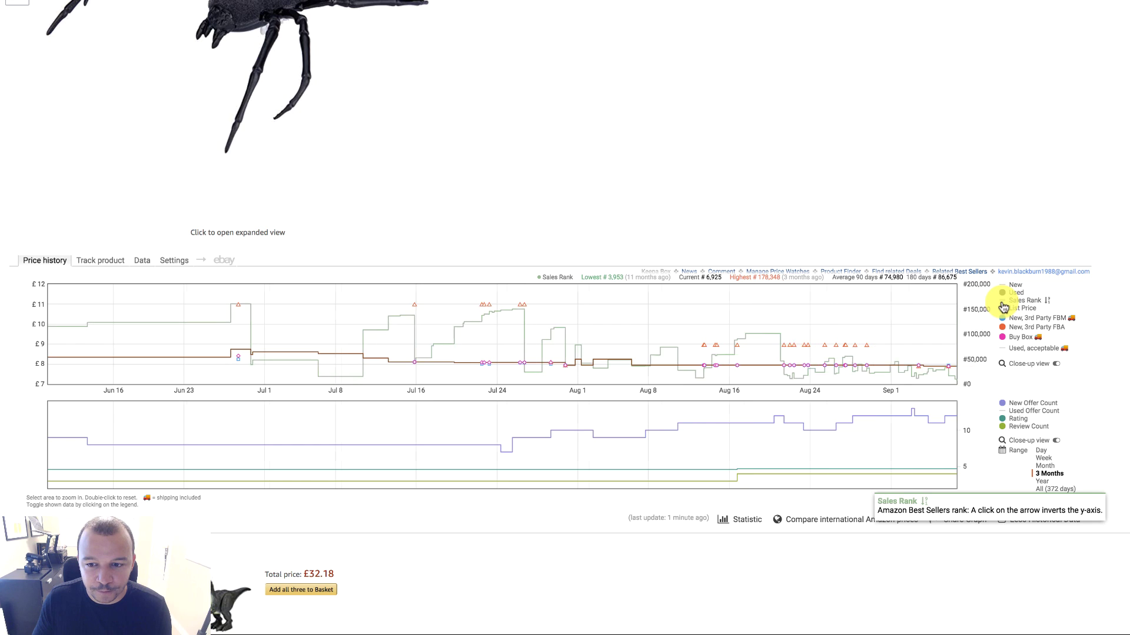
{"action": "left_click", "coordinate": [1003, 309]}
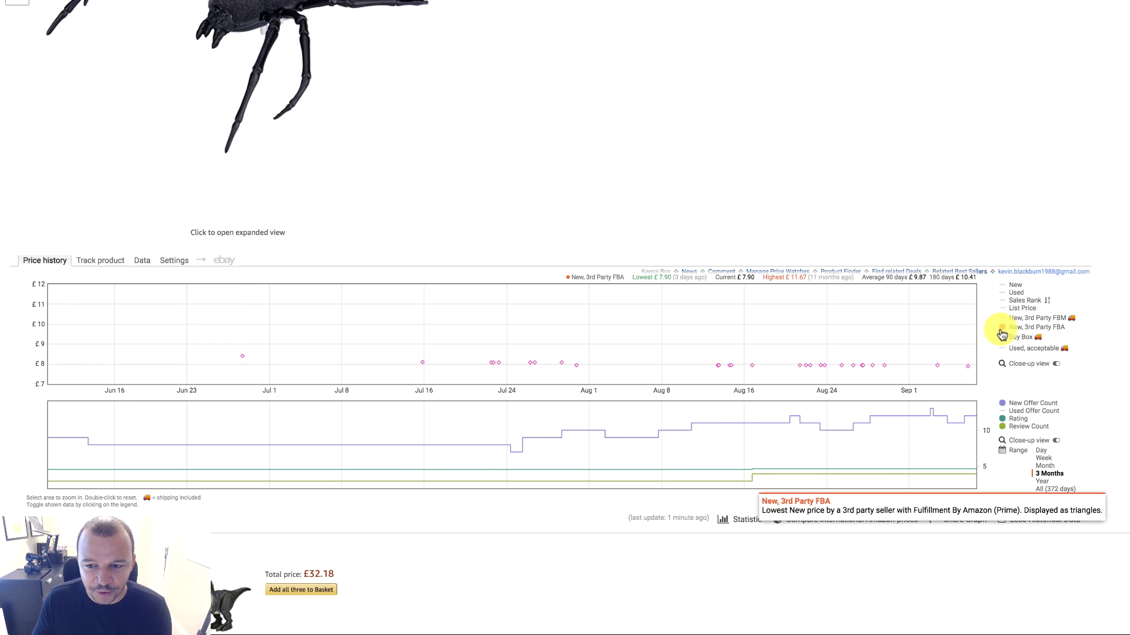
{"action": "left_click", "coordinate": [1004, 327]}
{"action": "left_click", "coordinate": [1002, 338]}
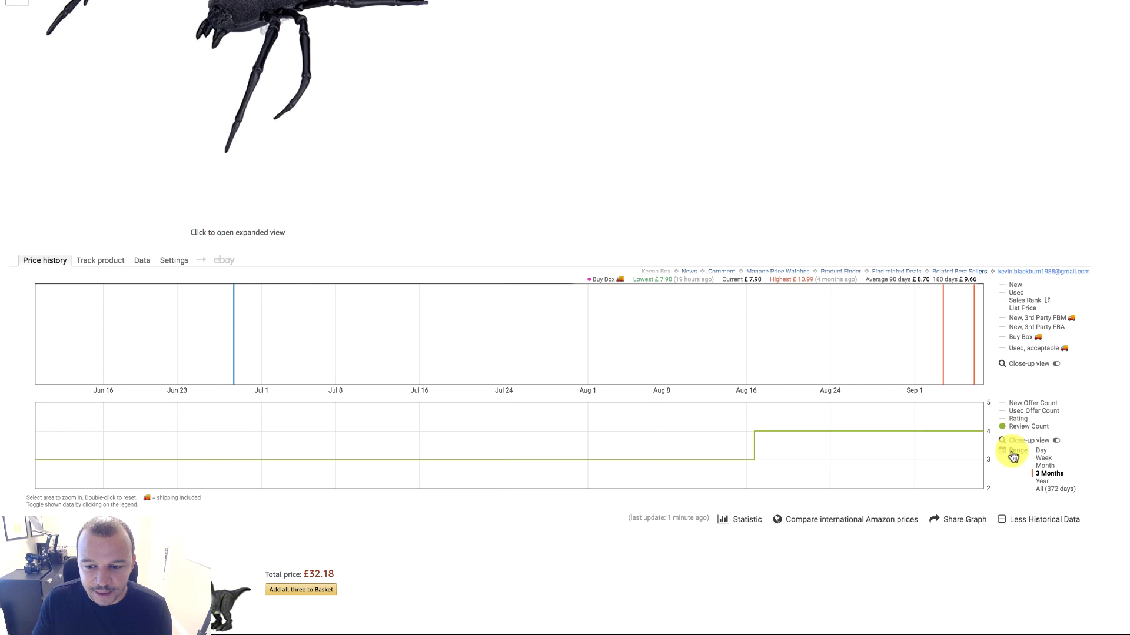
{"action": "left_click", "coordinate": [1021, 517]}
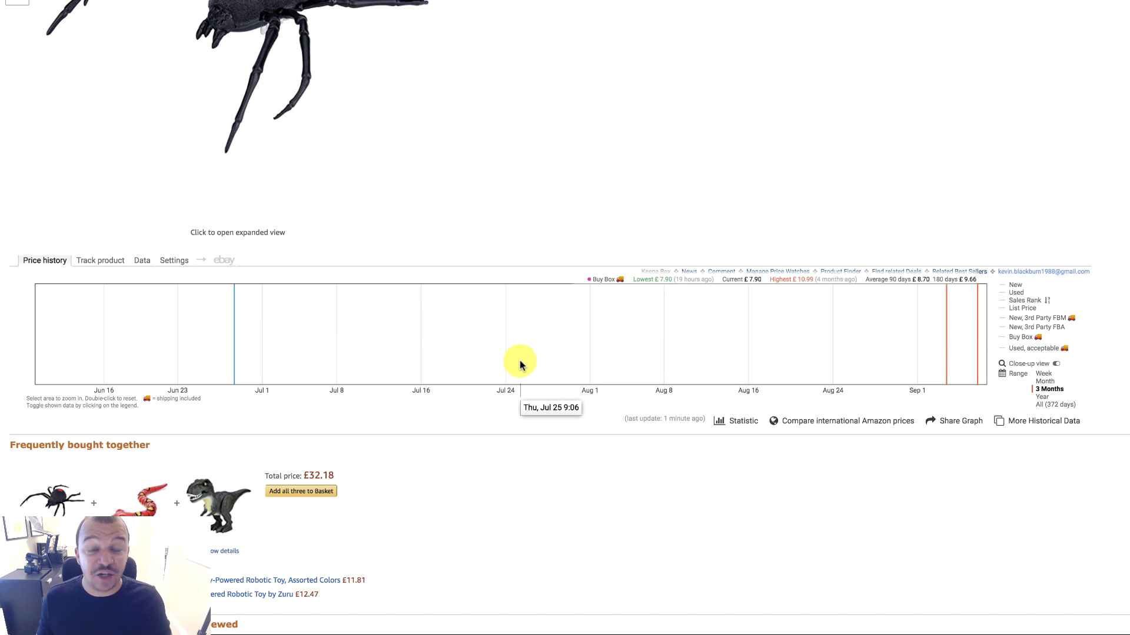
{"action": "left_click", "coordinate": [1006, 289]}
{"action": "left_click", "coordinate": [1007, 301]}
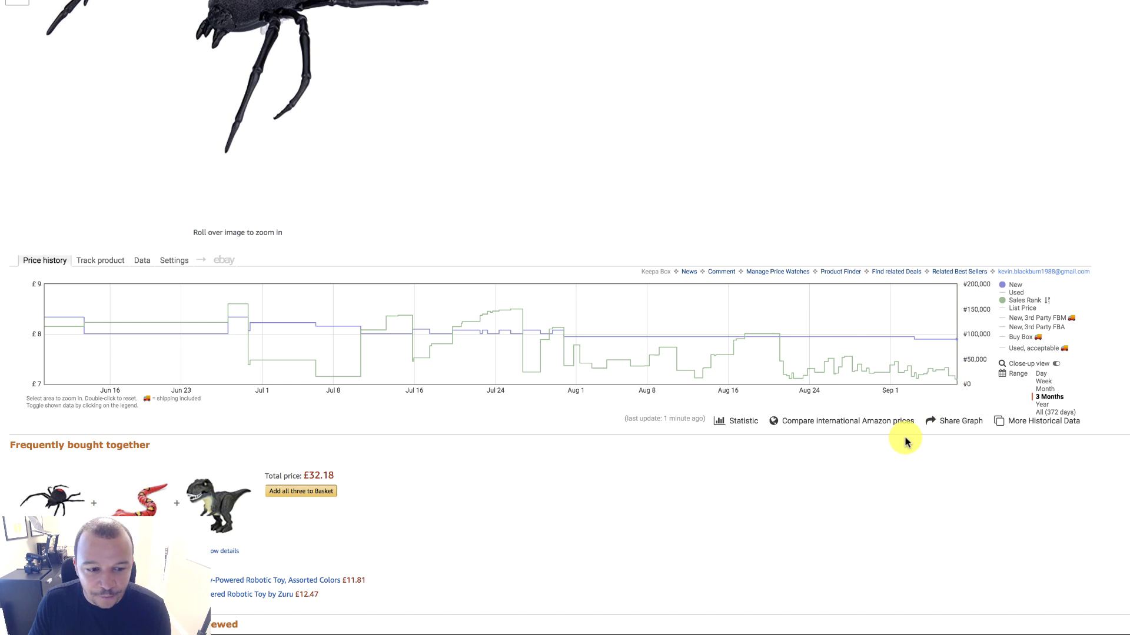
{"action": "scroll", "coordinate": [903, 439], "scroll_direction": "down", "scroll_amount": 20}
{"action": "scroll", "coordinate": [905, 442], "scroll_direction": "down", "scroll_amount": 20}
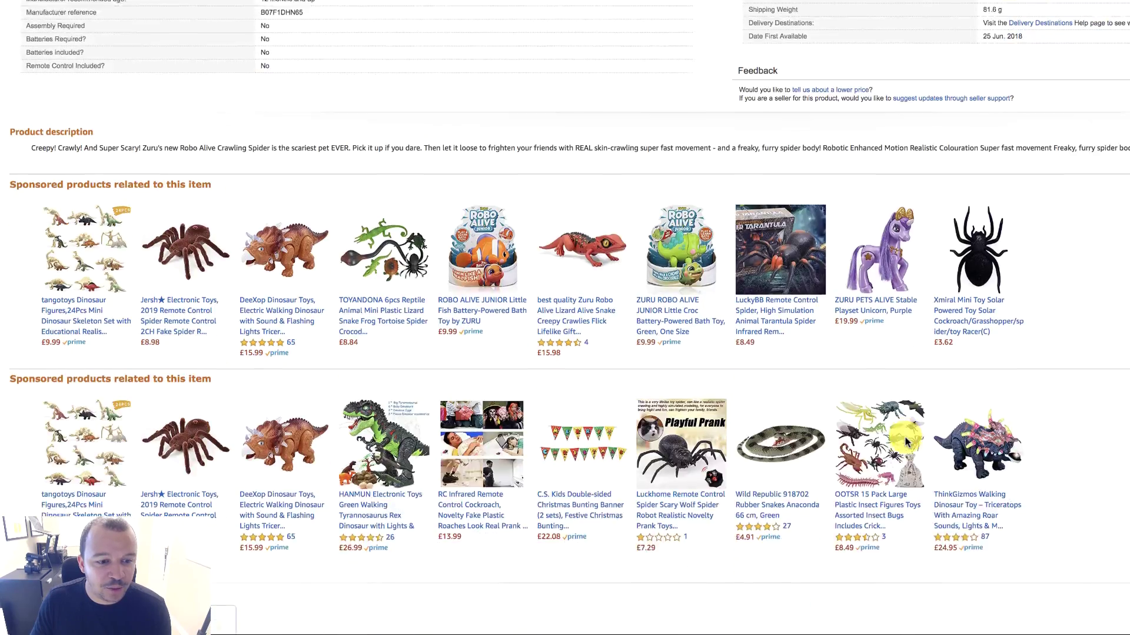
{"action": "scroll", "coordinate": [905, 441], "scroll_direction": "up", "scroll_amount": 17}
{"action": "scroll", "coordinate": [902, 439], "scroll_direction": "up", "scroll_amount": 5}
{"action": "scroll", "coordinate": [903, 439], "scroll_direction": "down", "scroll_amount": 4}
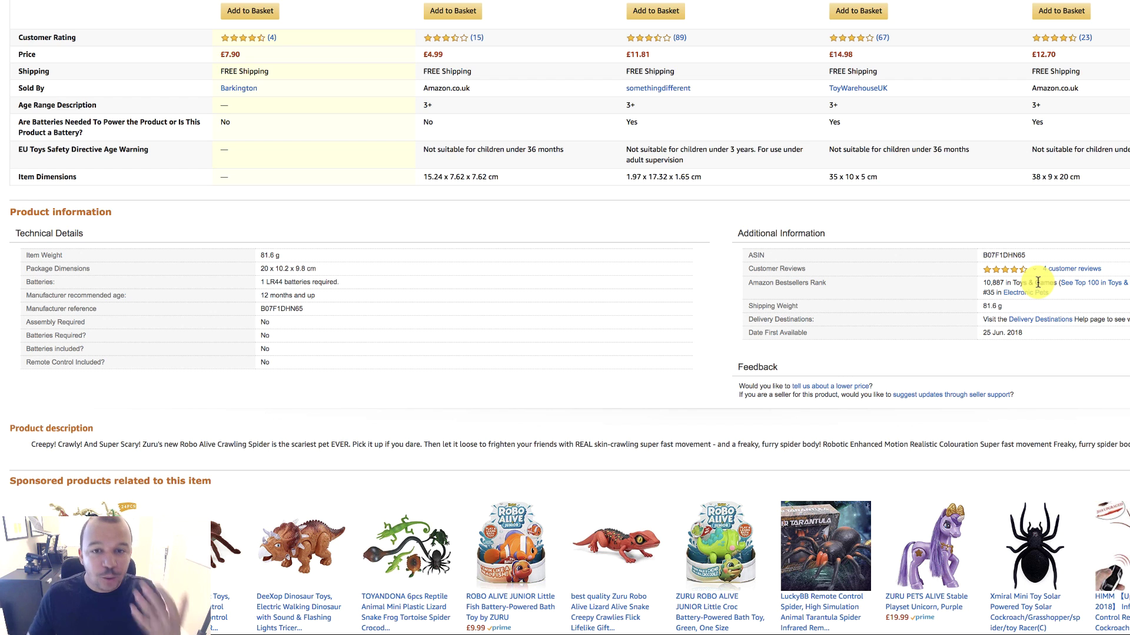
{"action": "scroll", "coordinate": [1038, 282], "scroll_direction": "up", "scroll_amount": 3}
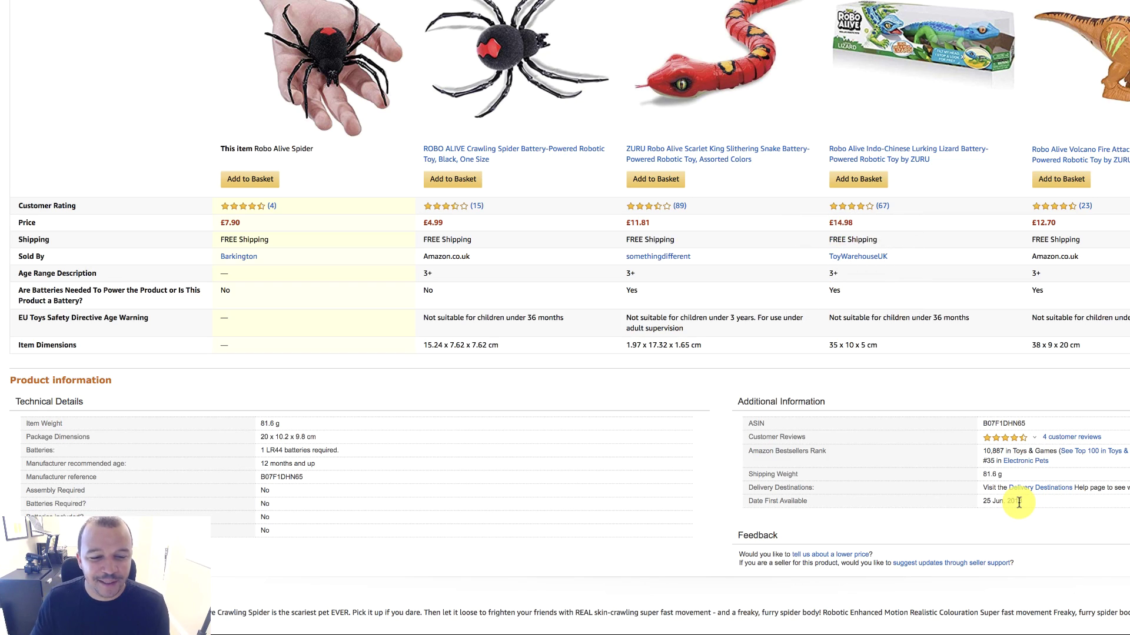
{"action": "scroll", "coordinate": [1019, 502], "scroll_direction": "up", "scroll_amount": 20}
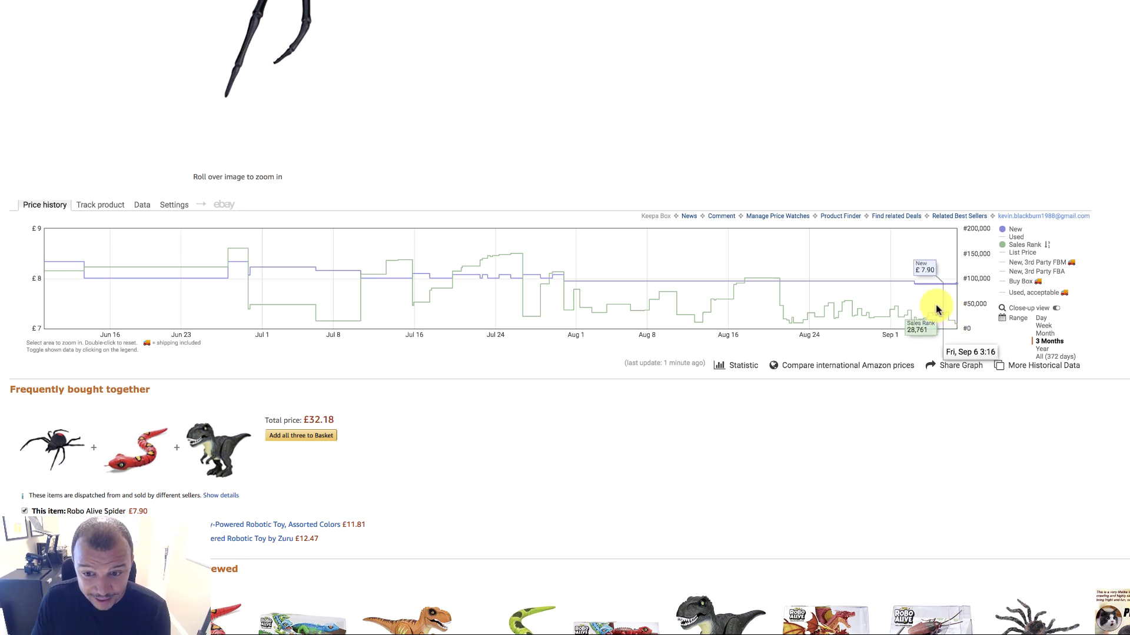
Narrow the Keepa chart range to one month, Aug 10 to Sep 6
{"action": "left_click", "coordinate": [1045, 333]}
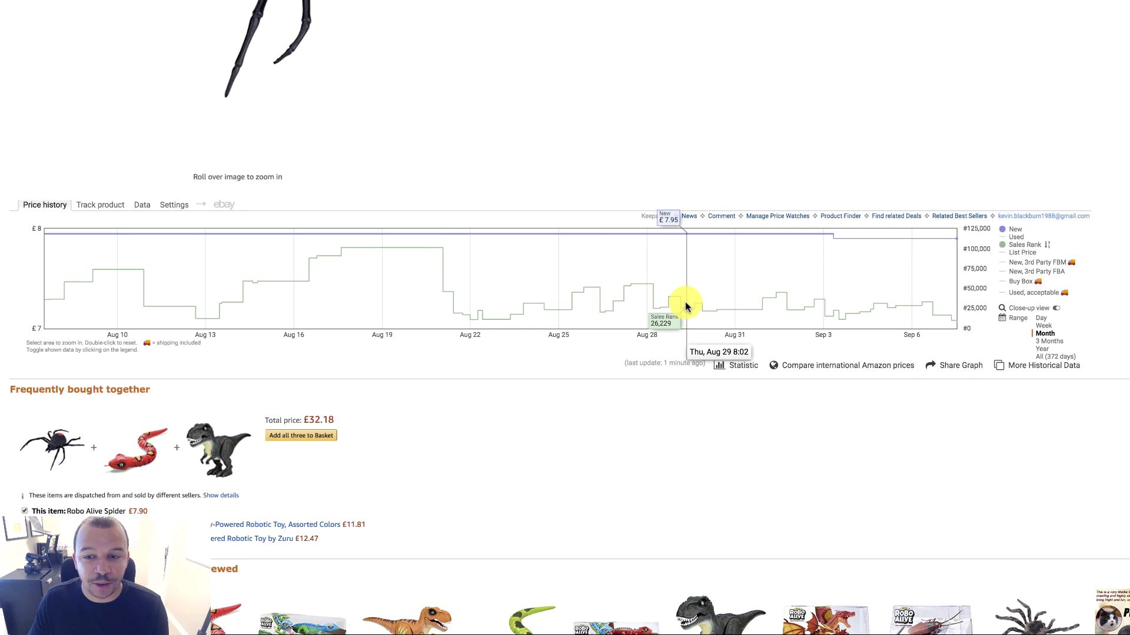
{"action": "scroll", "coordinate": [683, 303], "scroll_direction": "up", "scroll_amount": 2}
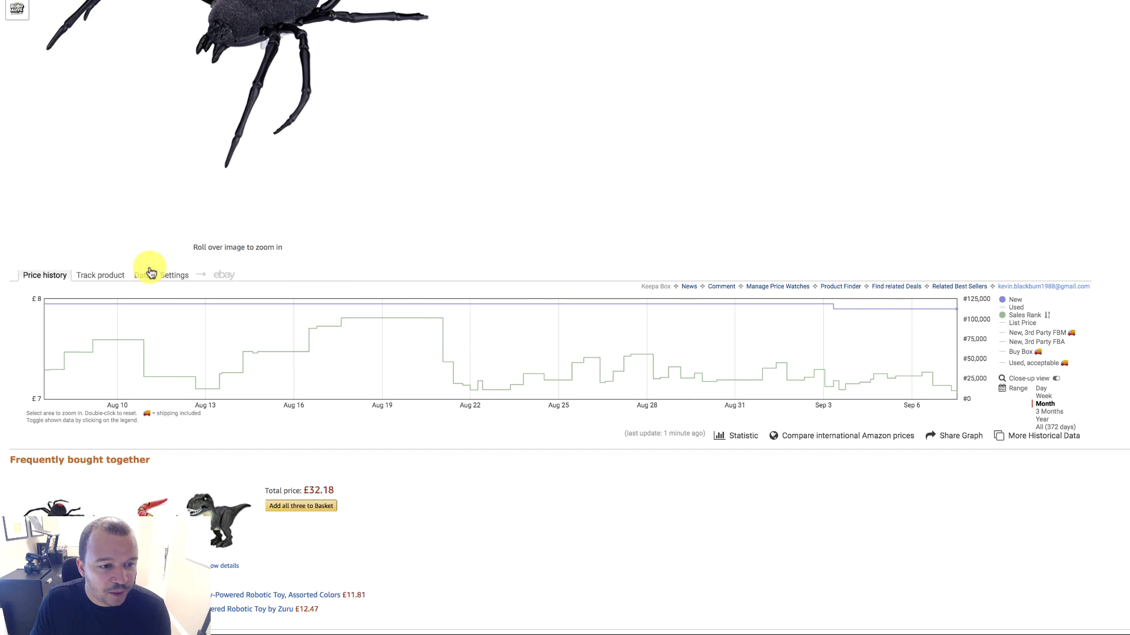
Show Keepa's Data tab and review rank 6,925 against the 44,281 thirty-day average
{"action": "left_click", "coordinate": [150, 270]}
{"action": "scroll", "coordinate": [528, 306], "scroll_direction": "down", "scroll_amount": 5}
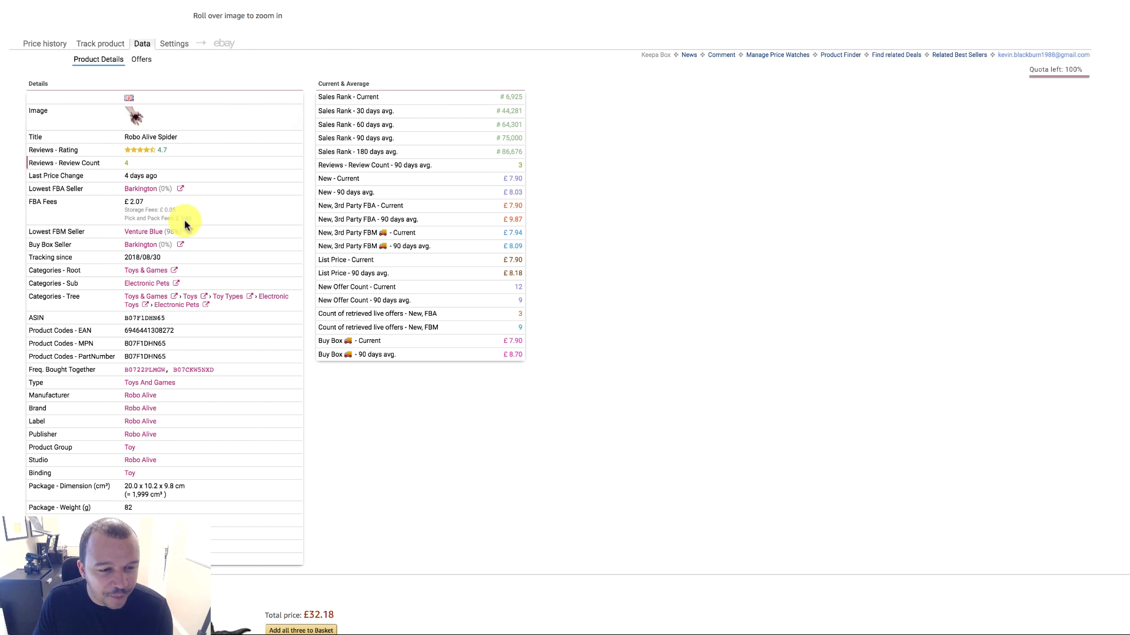
{"action": "scroll", "coordinate": [726, 285], "scroll_direction": "up", "scroll_amount": 1}
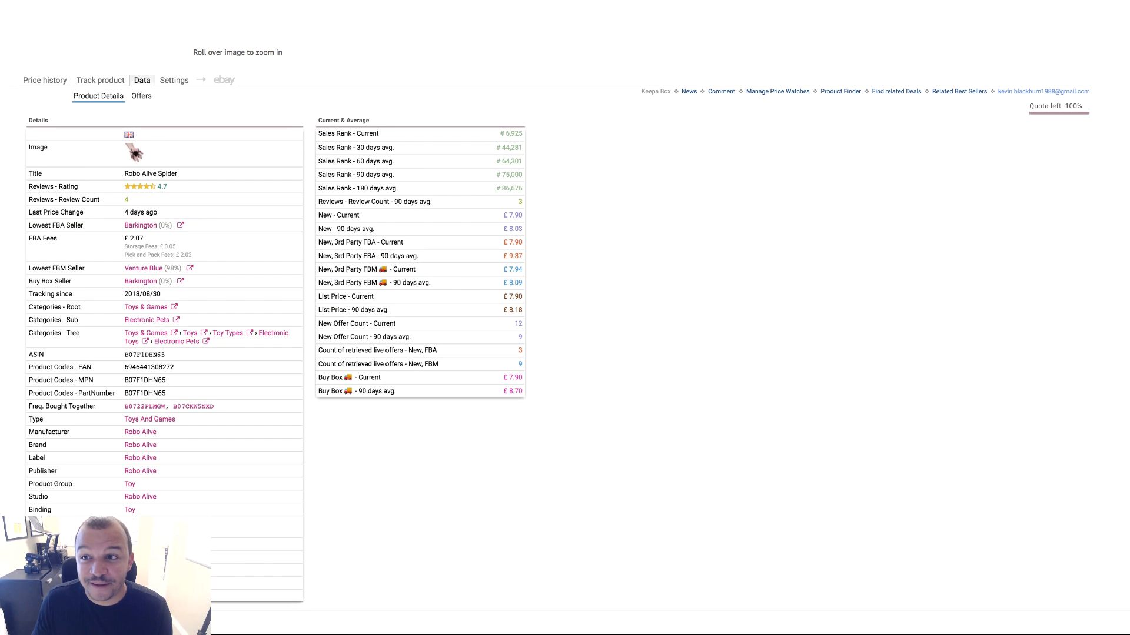
{"action": "scroll", "coordinate": [812, 146], "scroll_direction": "up", "scroll_amount": 10}
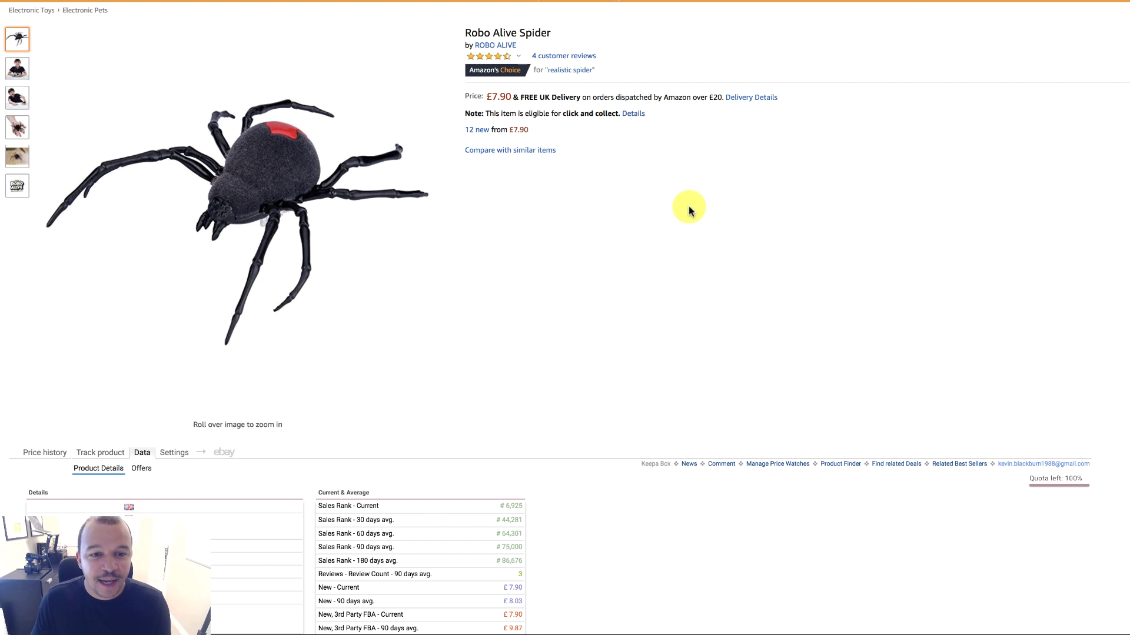
Compare the Argos twin pack with Amazon, then paste ASIN B07F1DHN65 into the FBA calculator search
{"action": "key", "text": "ctrl+Tab"}
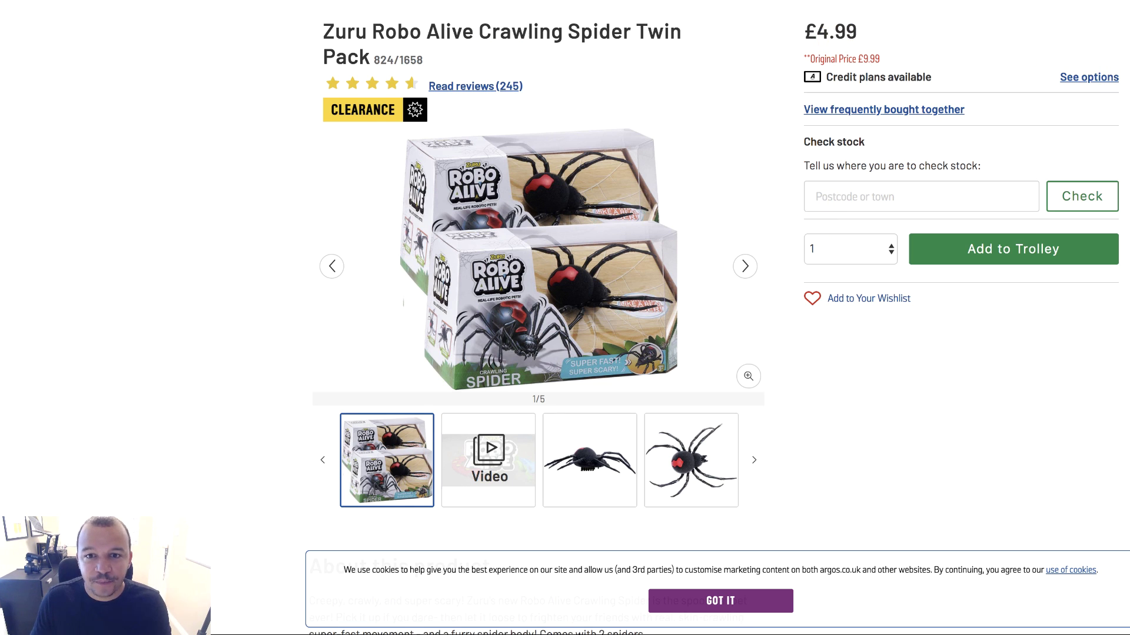
{"action": "key", "text": "ctrl+shift+Tab"}
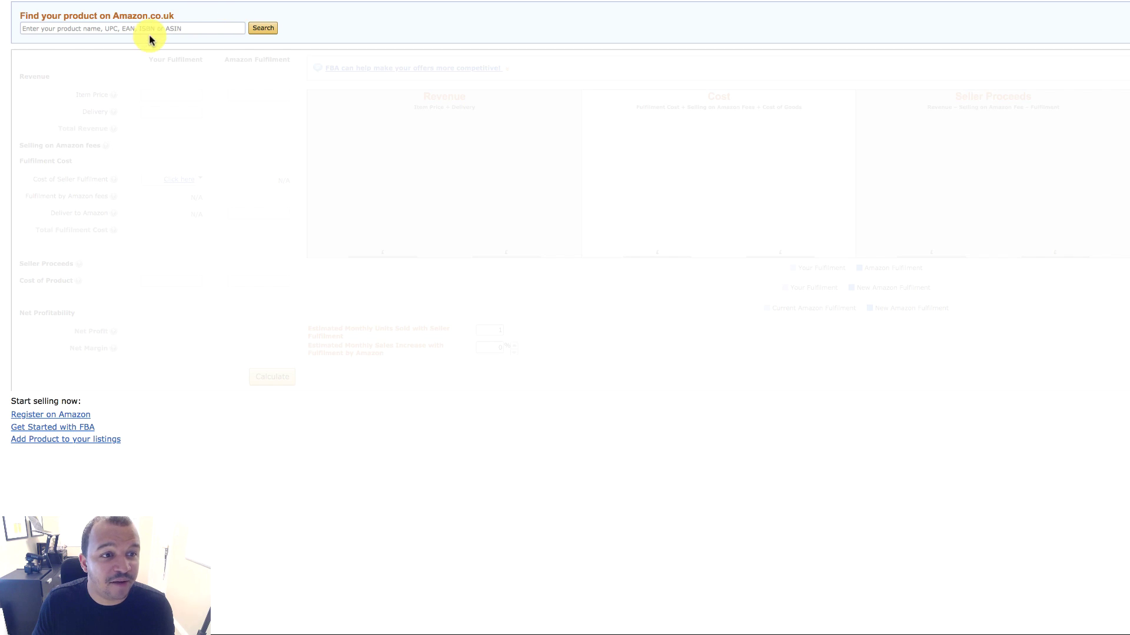
{"action": "left_click", "coordinate": [124, 30]}
{"action": "type", "text": "B07F1DHN65"}
Load the spider in the FBA calculator at £7.90 and calculate with a £4.99 product cost
{"action": "left_click", "coordinate": [257, 27]}
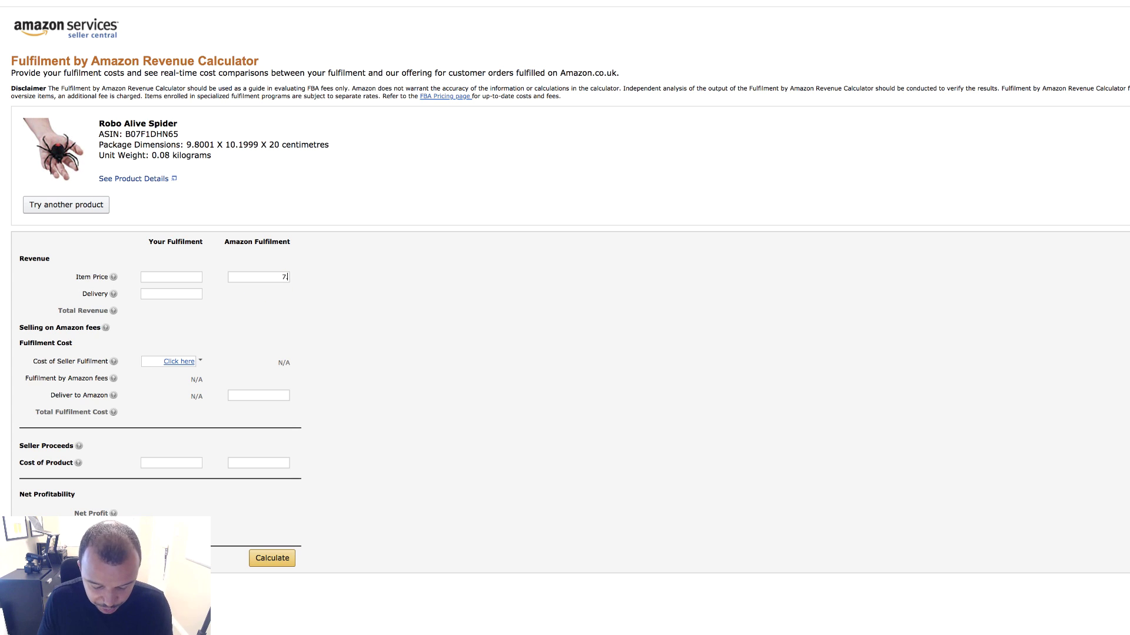
{"action": "left_click", "coordinate": [264, 567]}
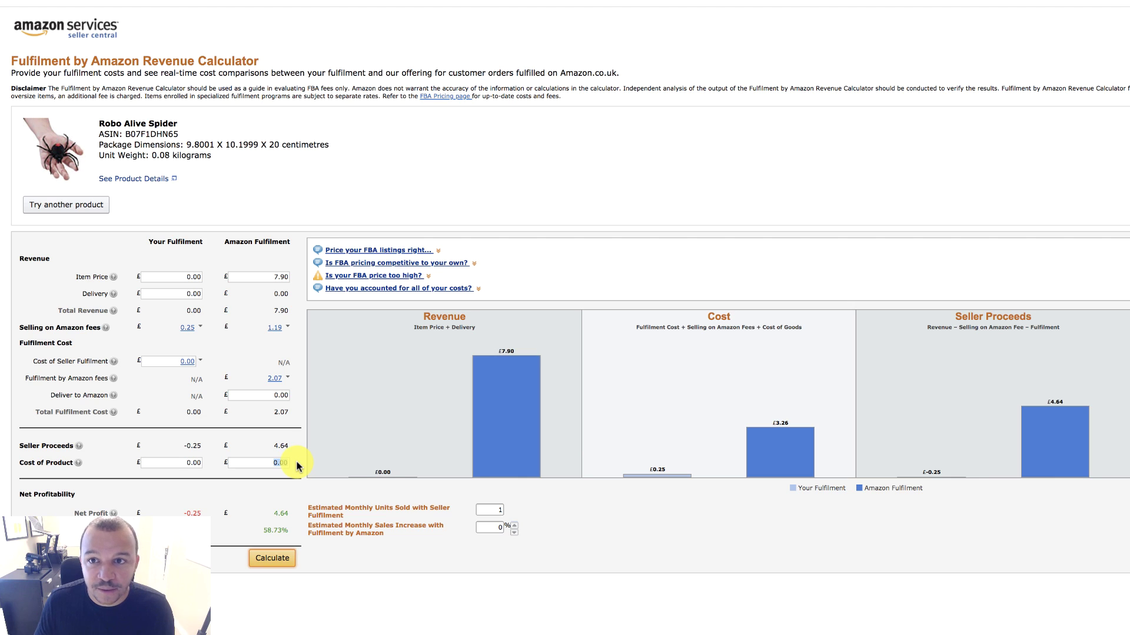
{"action": "type", "text": "4"}
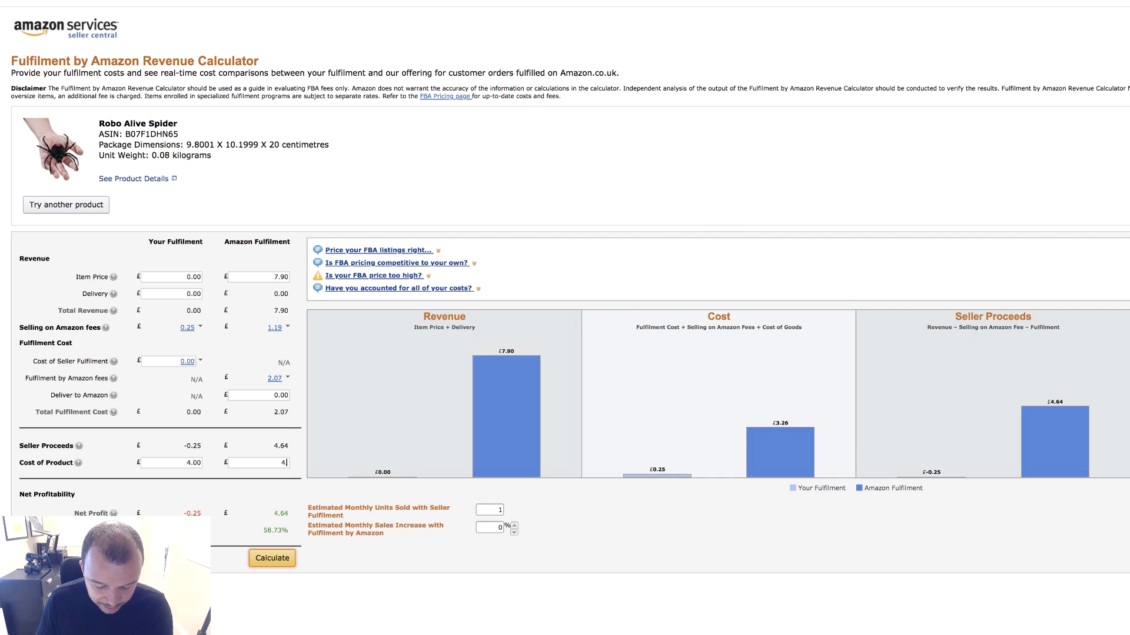
{"action": "type", "text": ".99"}
{"action": "left_click", "coordinate": [271, 560]}
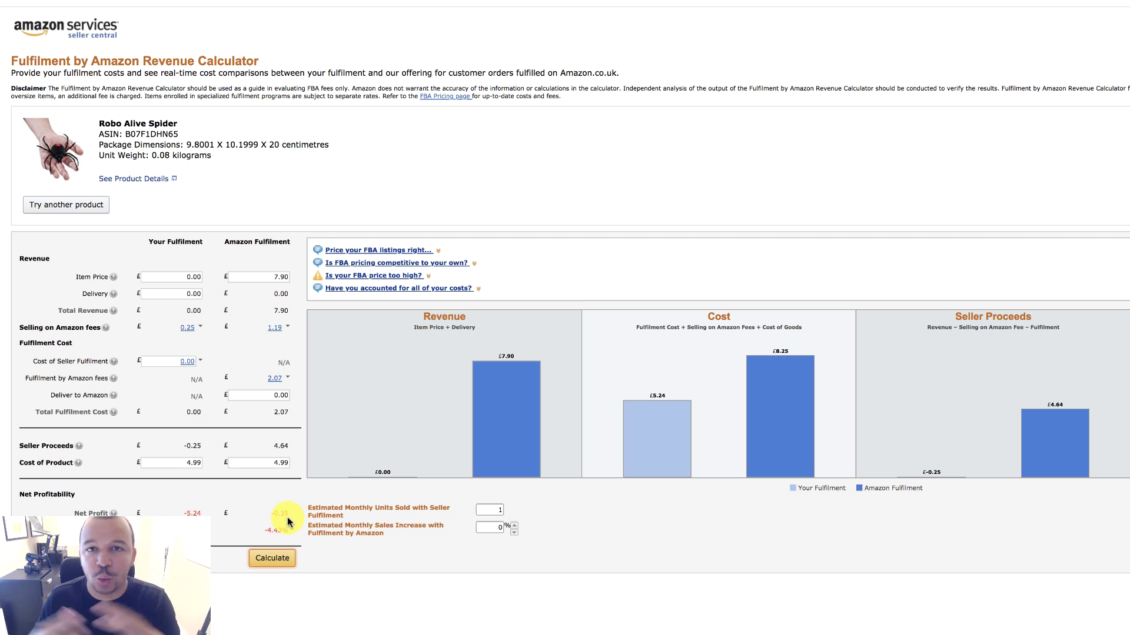
Clear the product cost and recalculate, showing £2.07 FBA fees and £4.64 net profit
{"action": "triple_click", "coordinate": [276, 462]}
{"action": "key", "text": "BackSpace"}
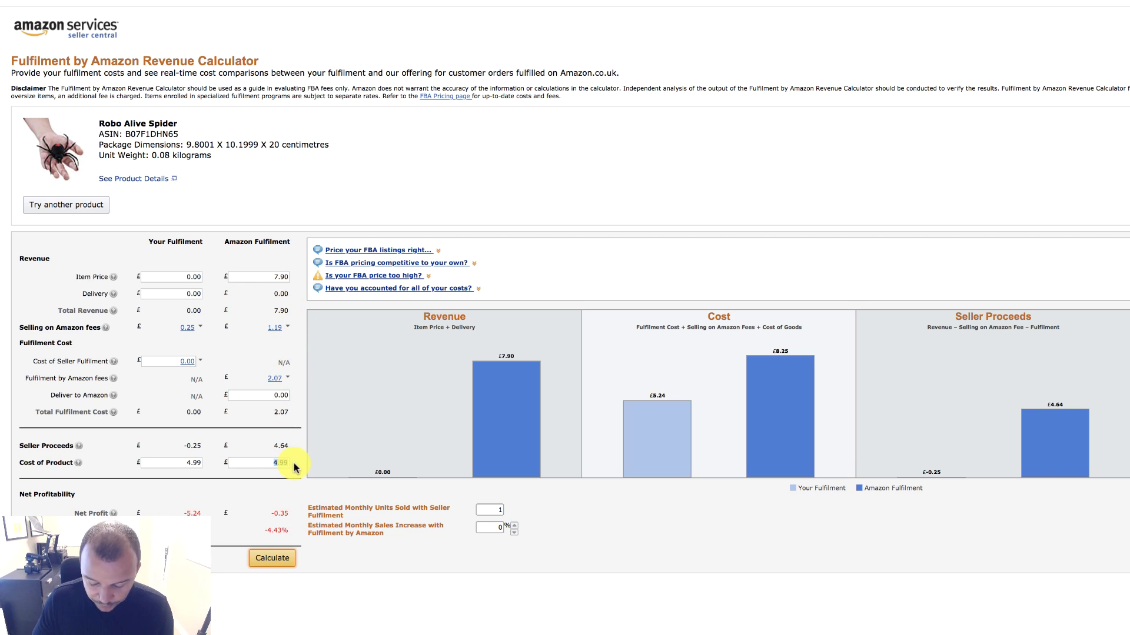
{"action": "left_click", "coordinate": [268, 559]}
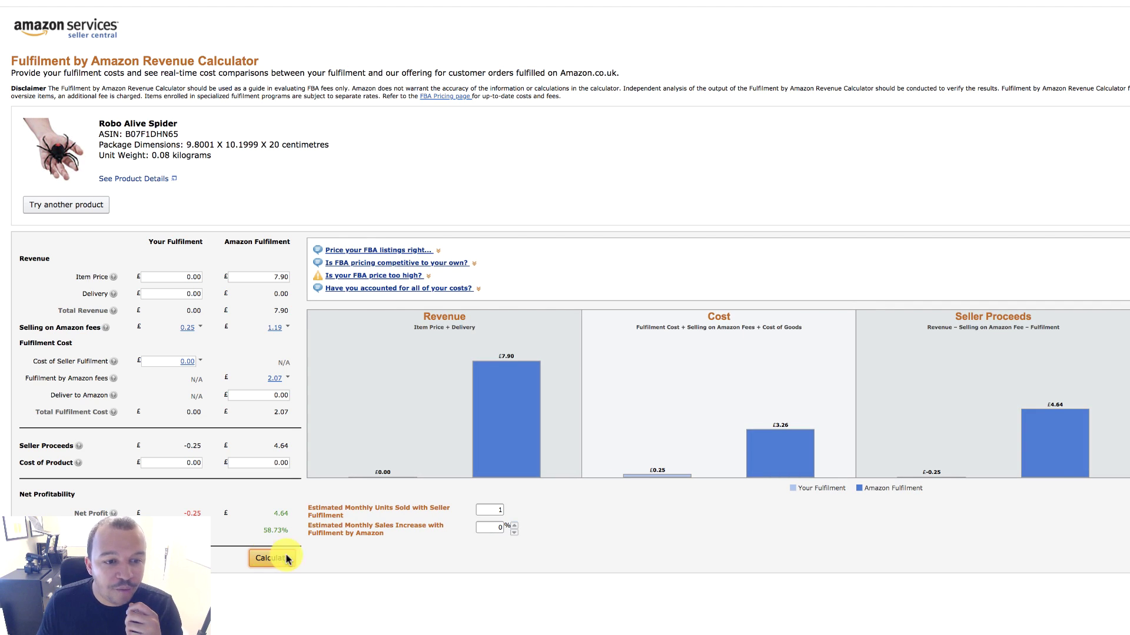
{"action": "double_click", "coordinate": [781, 425]}
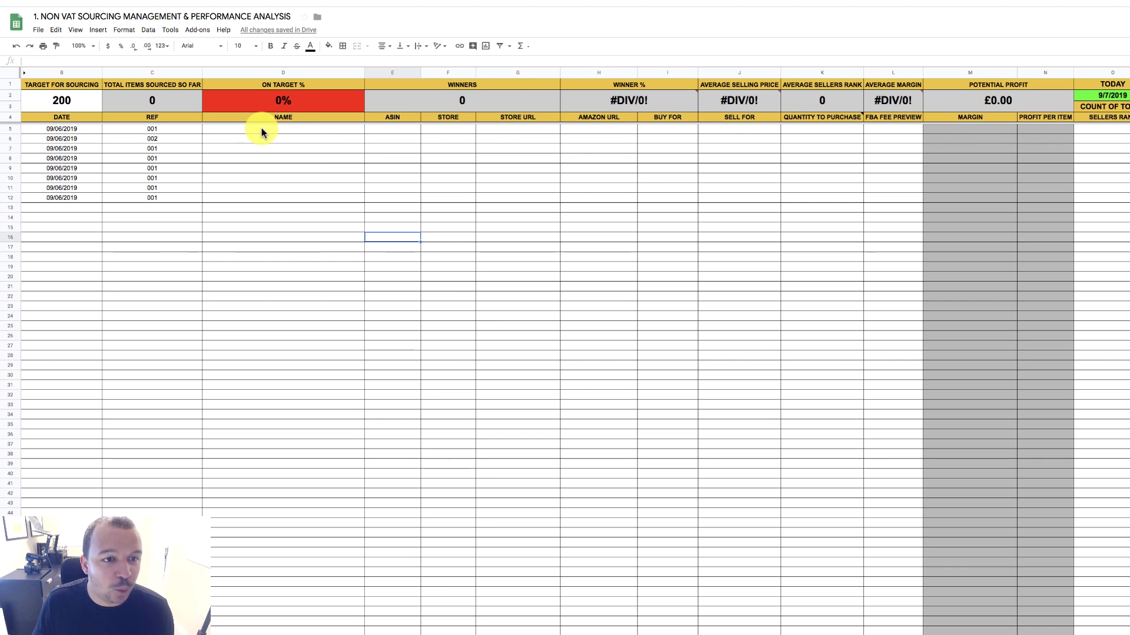
Paste the Robo Alive Spider product title into name cell D5
{"action": "left_click", "coordinate": [292, 131]}
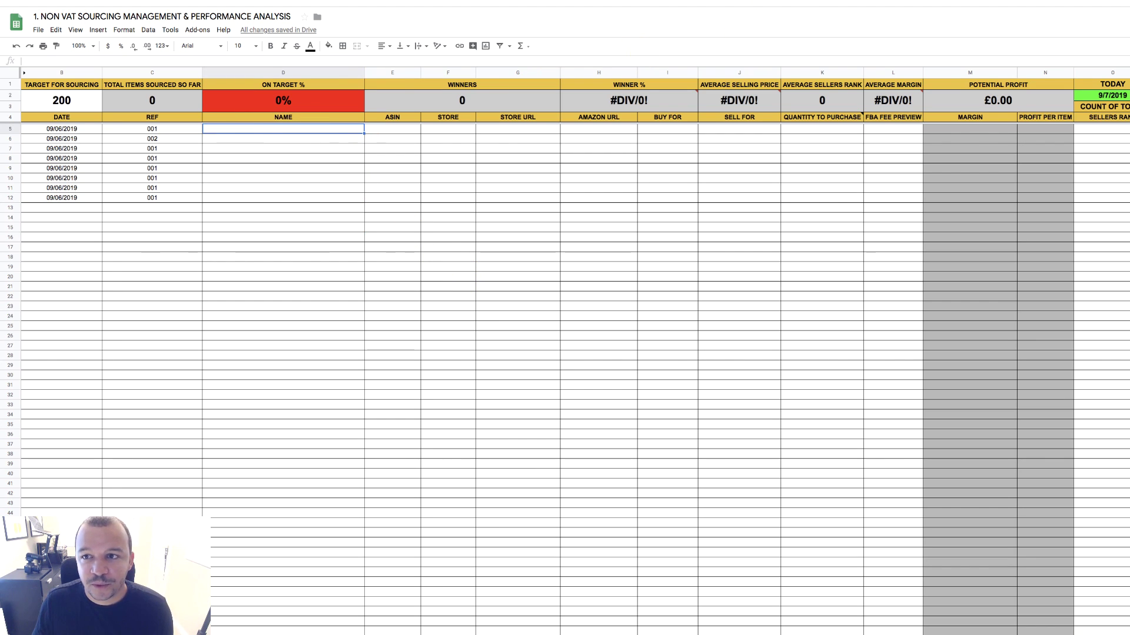
{"action": "key", "text": "ctrl+Tab"}
{"action": "left_click_drag", "start_coordinate": [565, 139], "coordinate": [464, 137]}
{"action": "key", "text": "ctrl+c"}
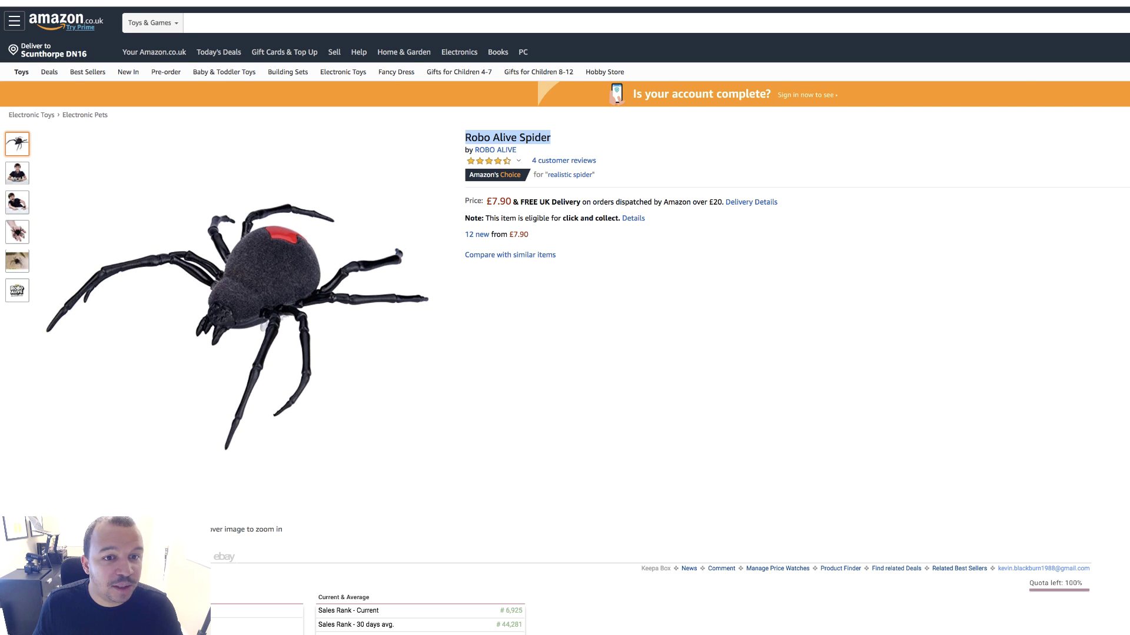
{"action": "key", "text": "ctrl+shift+Tab"}
{"action": "left_click", "coordinate": [297, 124]}
{"action": "key", "text": "ctrl+v"}
{"action": "left_click", "coordinate": [340, 189]}
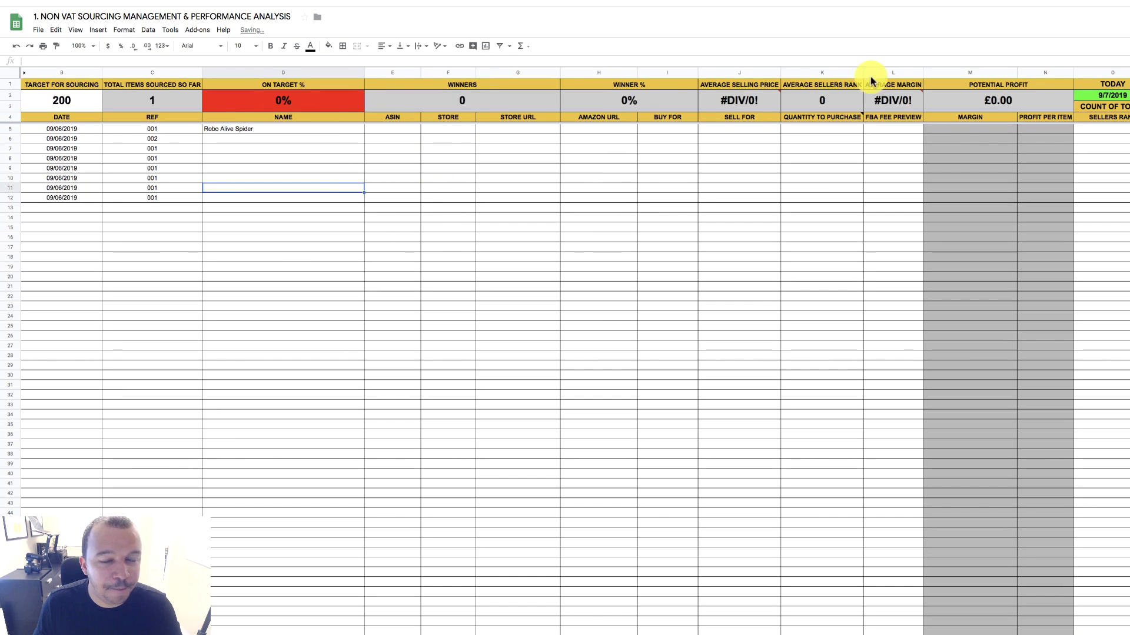
Paste the spider's ASIN into E5 and enter ARGOS as the store in F5
{"action": "key", "text": "ctrl+shift+Tab"}
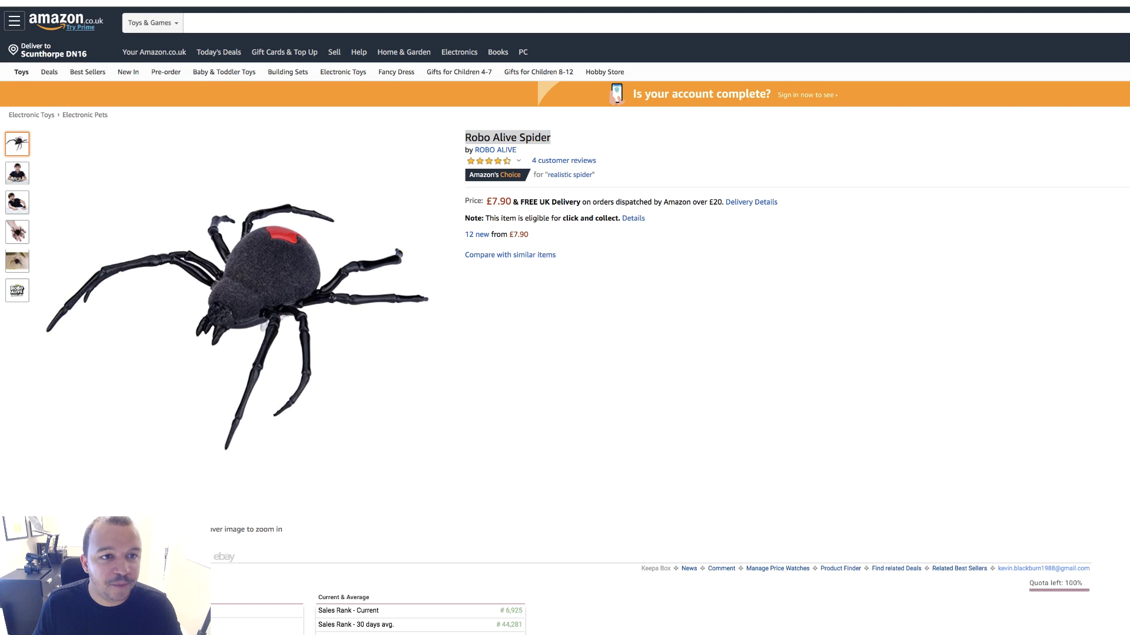
{"action": "key", "text": "ctrl+Tab"}
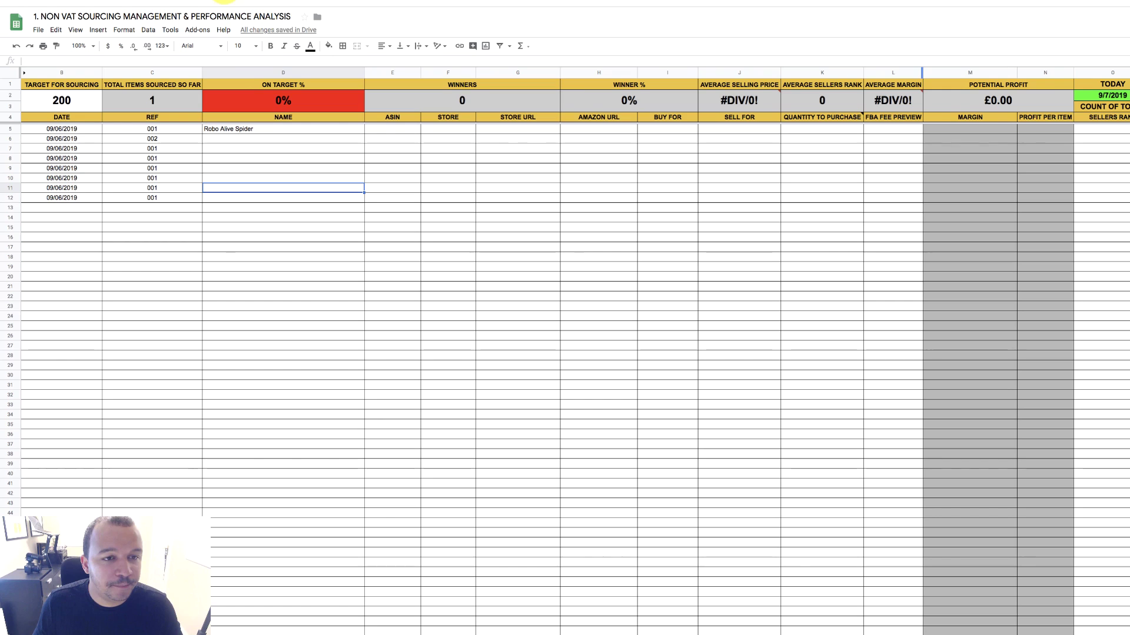
{"action": "left_click", "coordinate": [382, 125]}
{"action": "type", "text": "B07F1DHN65"}
{"action": "left_click", "coordinate": [443, 129]}
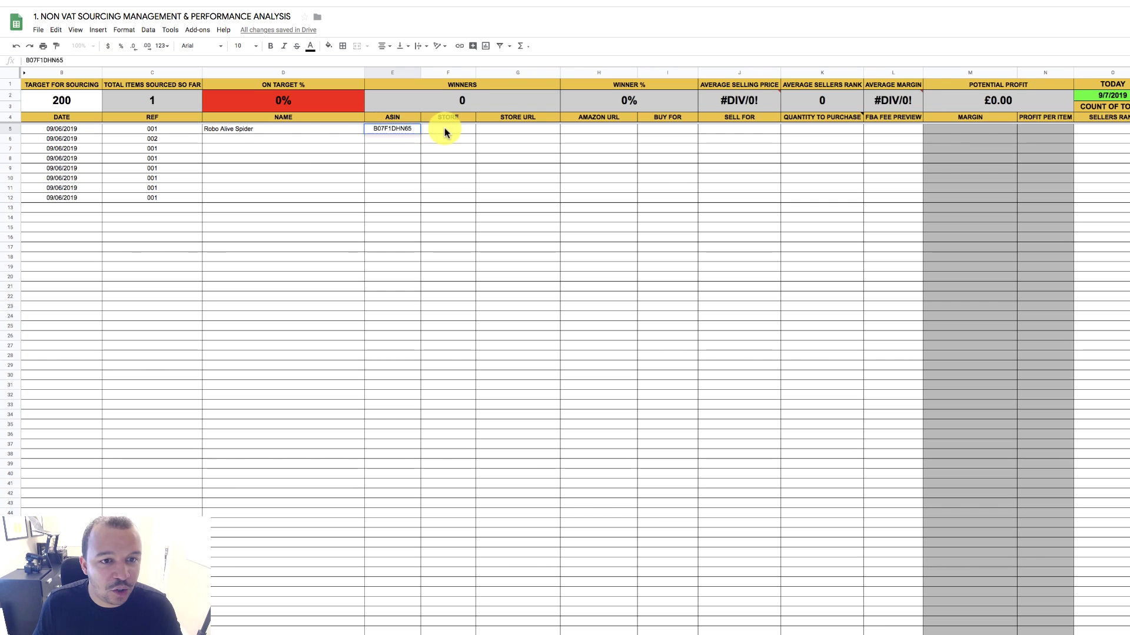
{"action": "type", "text": "ARGOS"}
{"action": "key", "text": "Tab"}
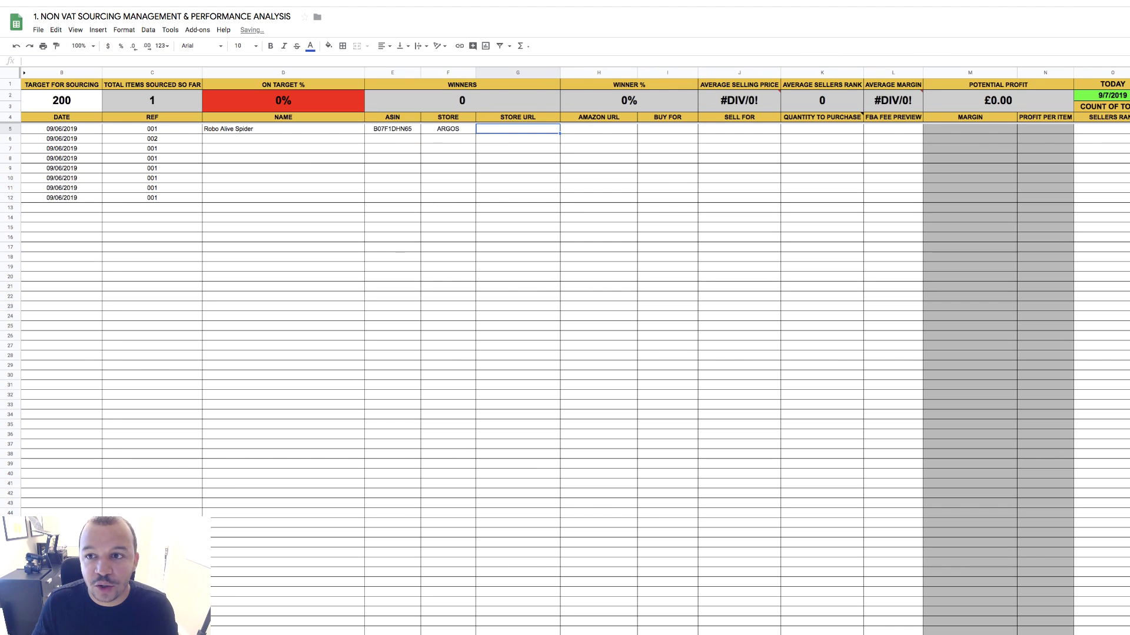
Paste the Argos product URL into G5 and the Amazon product URL into H5
{"action": "key", "text": "ctrl+Tab"}
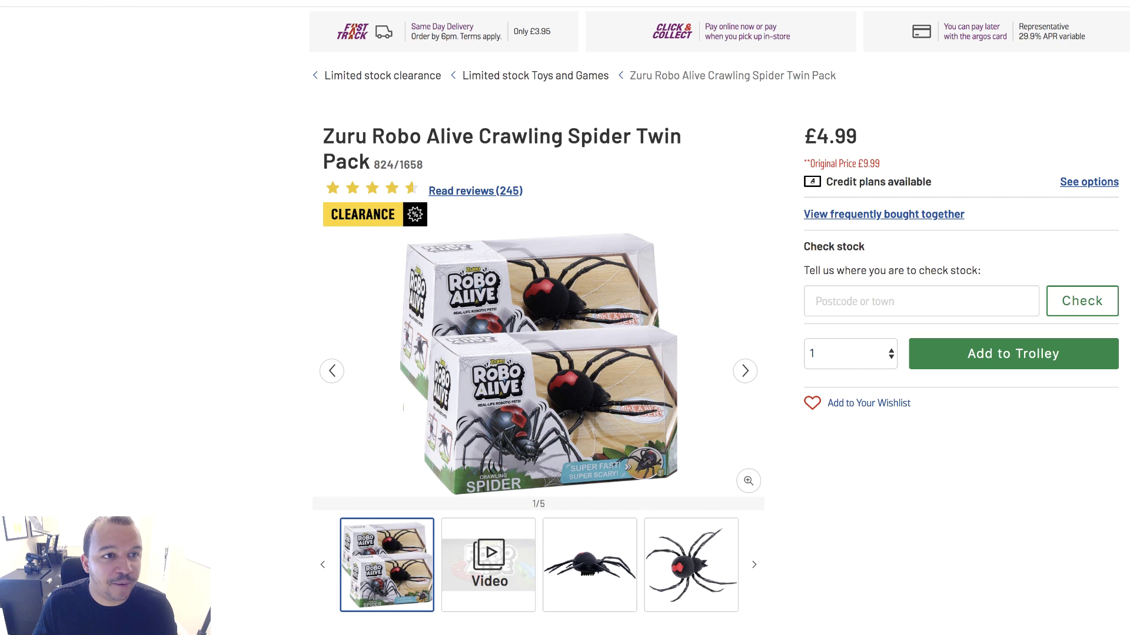
{"action": "key", "text": "ctrl+shift+Tab"}
{"action": "type", "text": "https://www.argos.co.uk/product/8241658"}
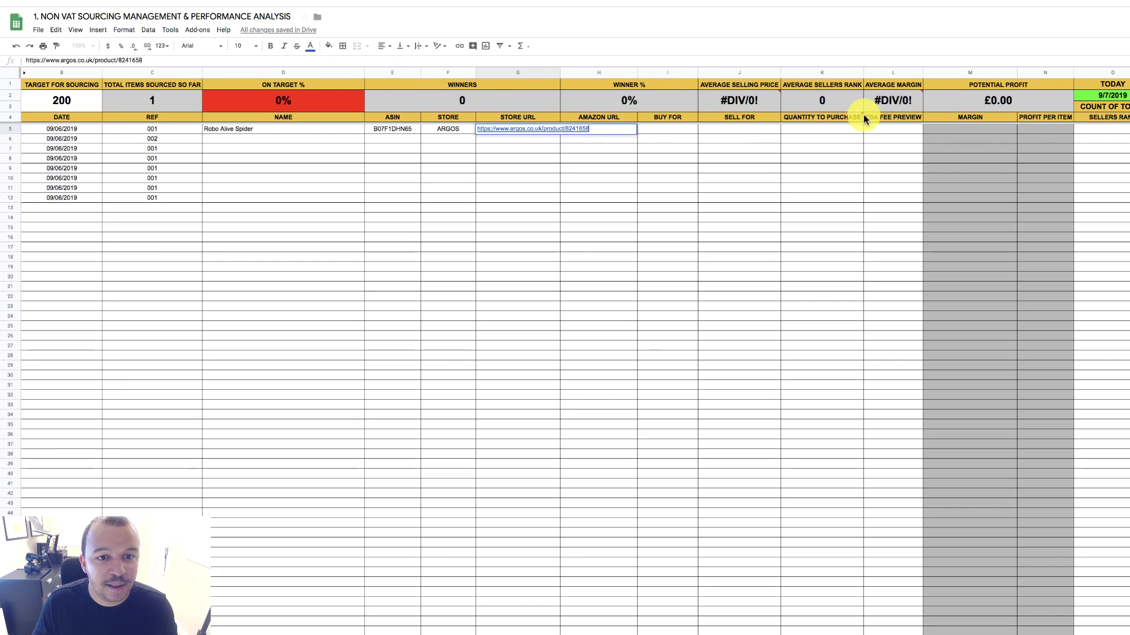
{"action": "key", "text": "ctrl+Tab"}
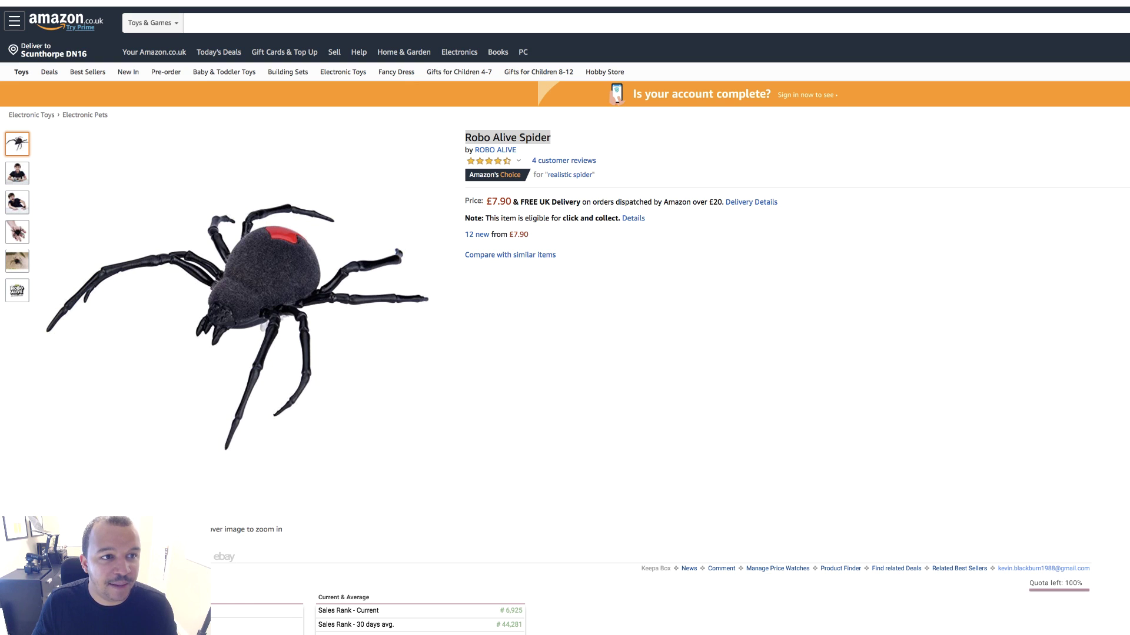
{"action": "key", "text": "ctrl+shift+Tab"}
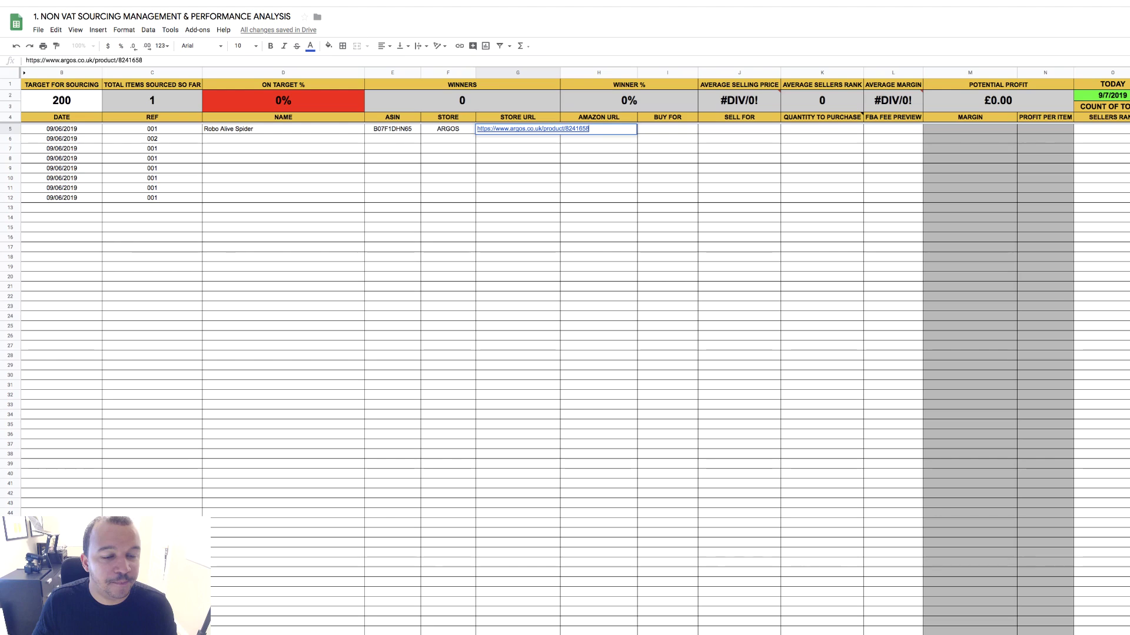
{"action": "left_click", "coordinate": [598, 157]}
{"action": "left_click", "coordinate": [592, 131]}
{"action": "type", "text": "https://www.amazon.co.uk/Robo-Alive-Spider/dp/B07F1DHN65"}
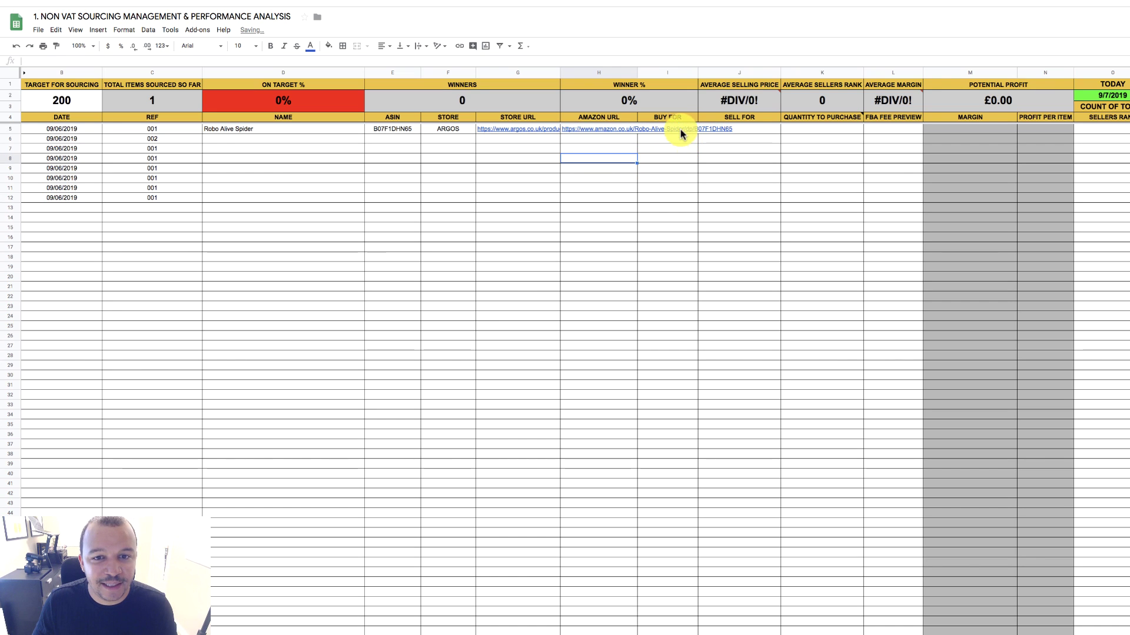
Enter £4.99 buy, £7.90 sell and £3.26 FBA fee in row 5, giving −7.01% margin
{"action": "left_click", "coordinate": [681, 130]}
{"action": "type", "text": "4.99"}
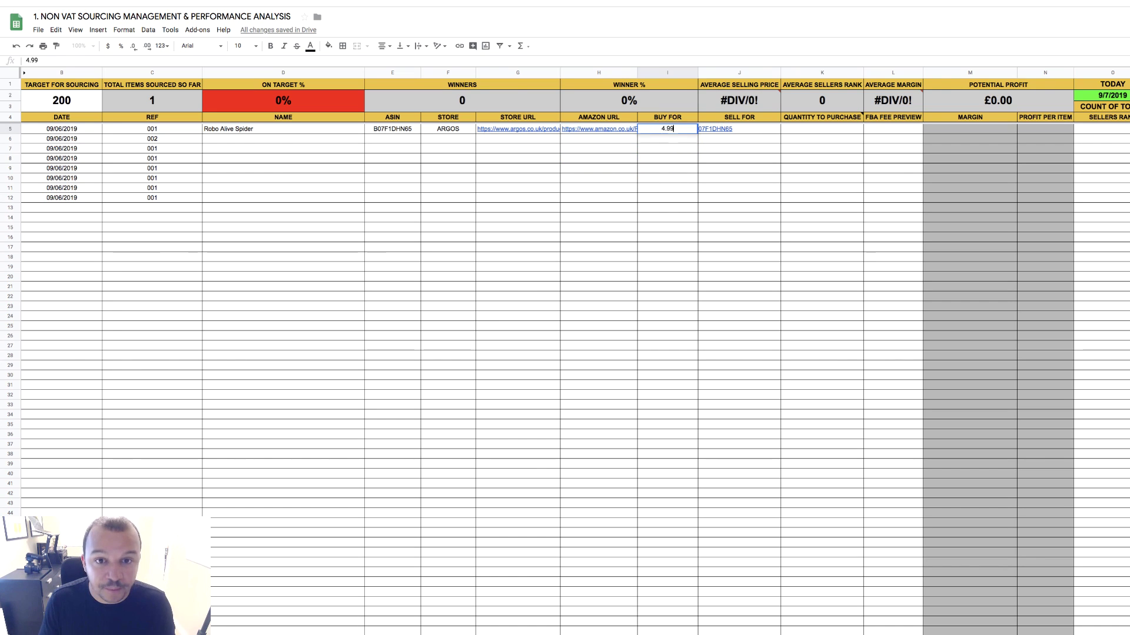
{"action": "key", "text": "Tab"}
{"action": "type", "text": "7."}
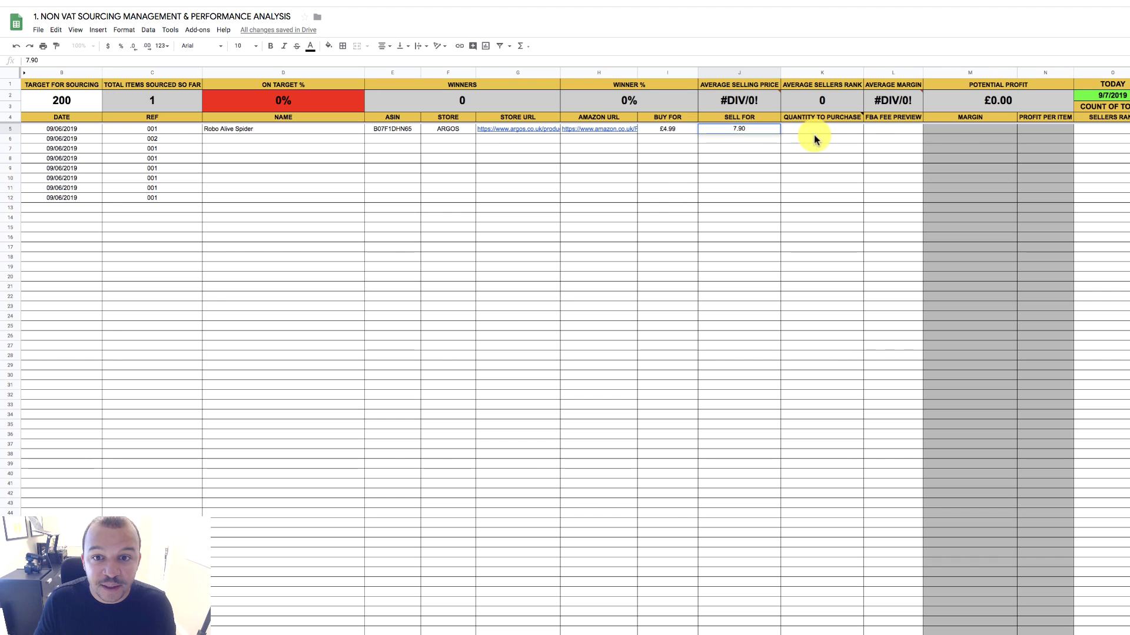
{"action": "key", "text": "Tab"}
{"action": "left_click", "coordinate": [903, 129]}
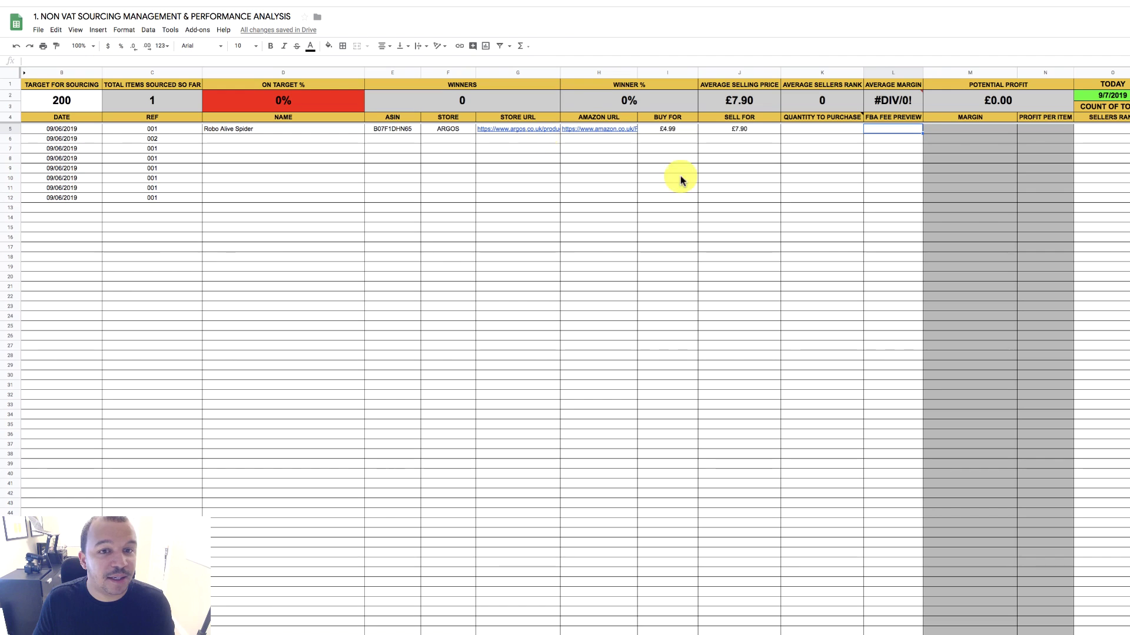
{"action": "type", "text": "3.26"}
{"action": "left_click", "coordinate": [883, 197]}
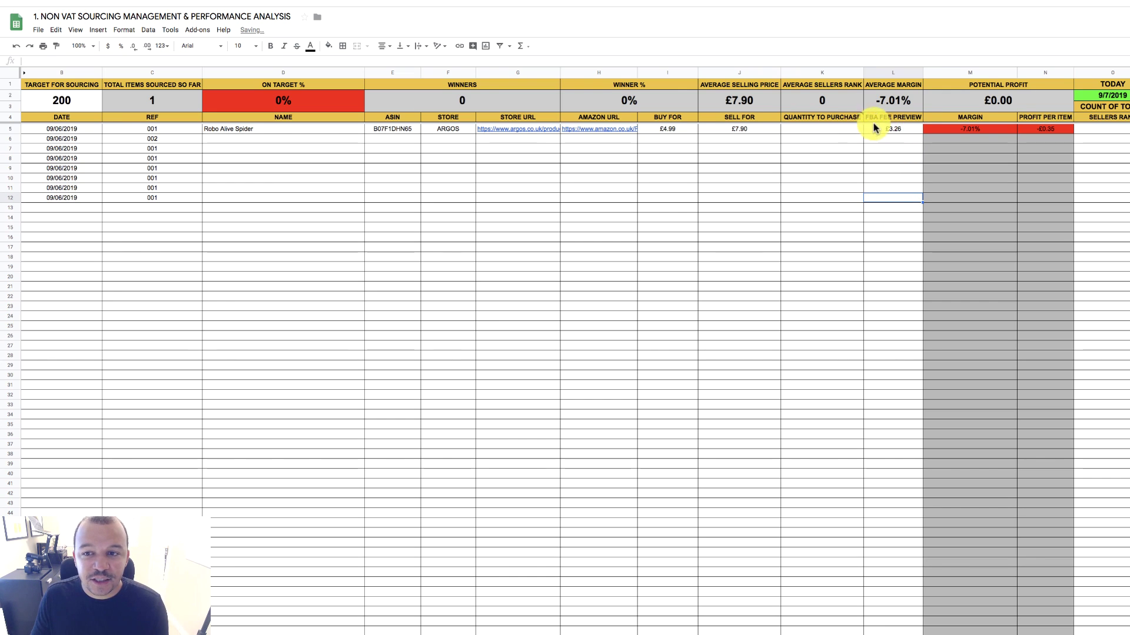
Enter sellers rank 10,000, last-month sales 15 and identical product YES in O5–Q5
{"action": "scroll", "coordinate": [1028, 137], "scroll_direction": "right", "scroll_amount": 10}
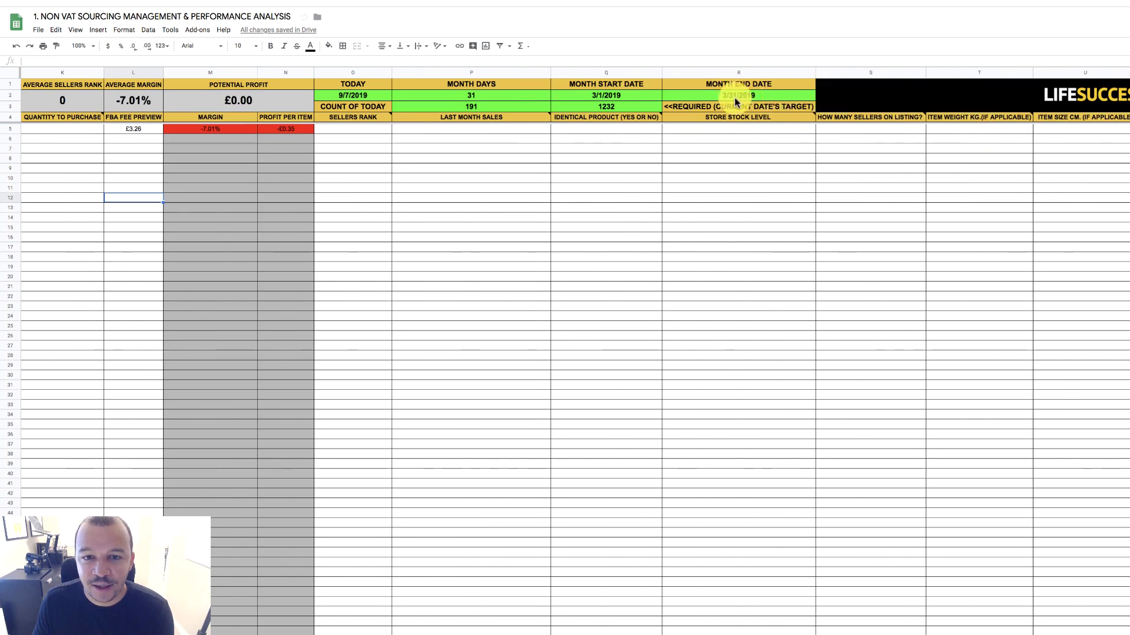
{"action": "left_click", "coordinate": [362, 131]}
{"action": "type", "text": "10,"}
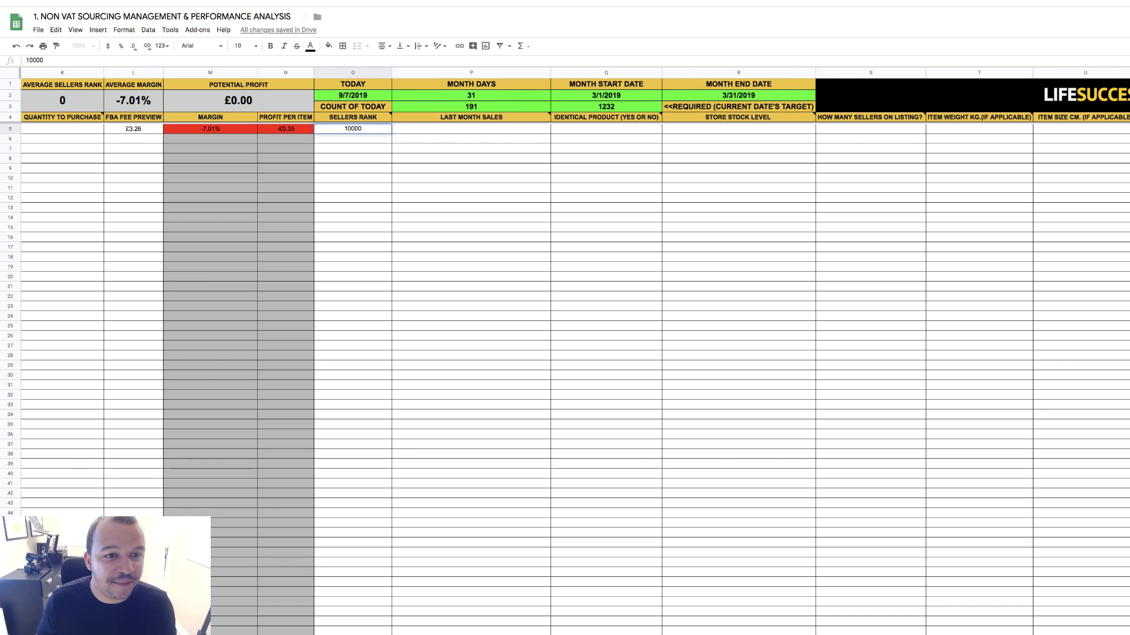
{"action": "type", "text": "000"}
{"action": "key", "text": "Tab"}
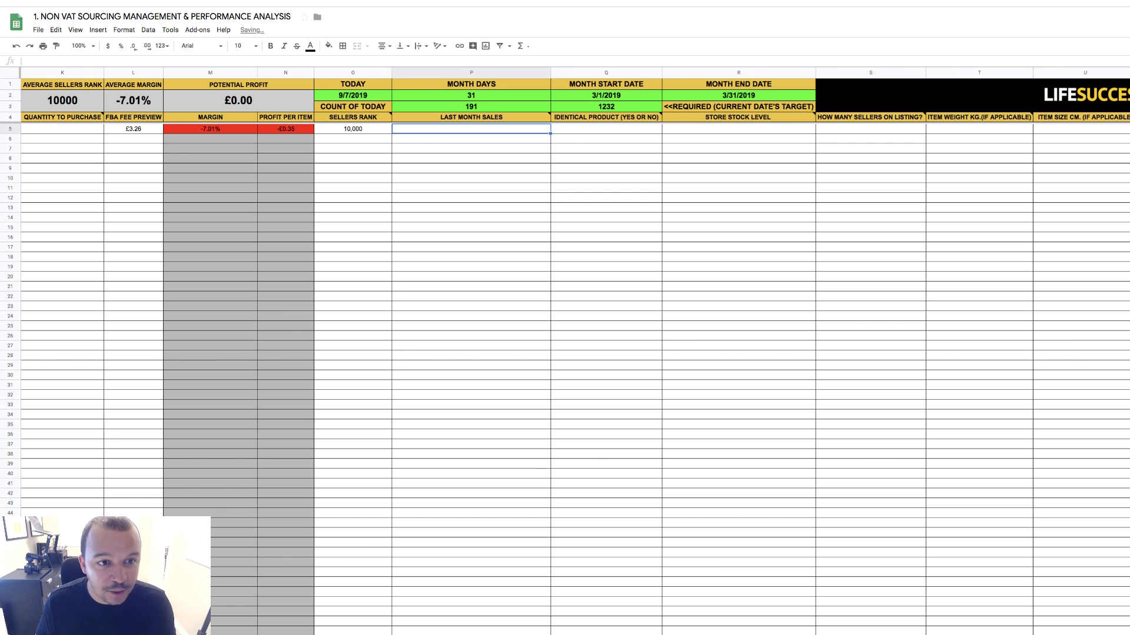
{"action": "type", "text": "15"}
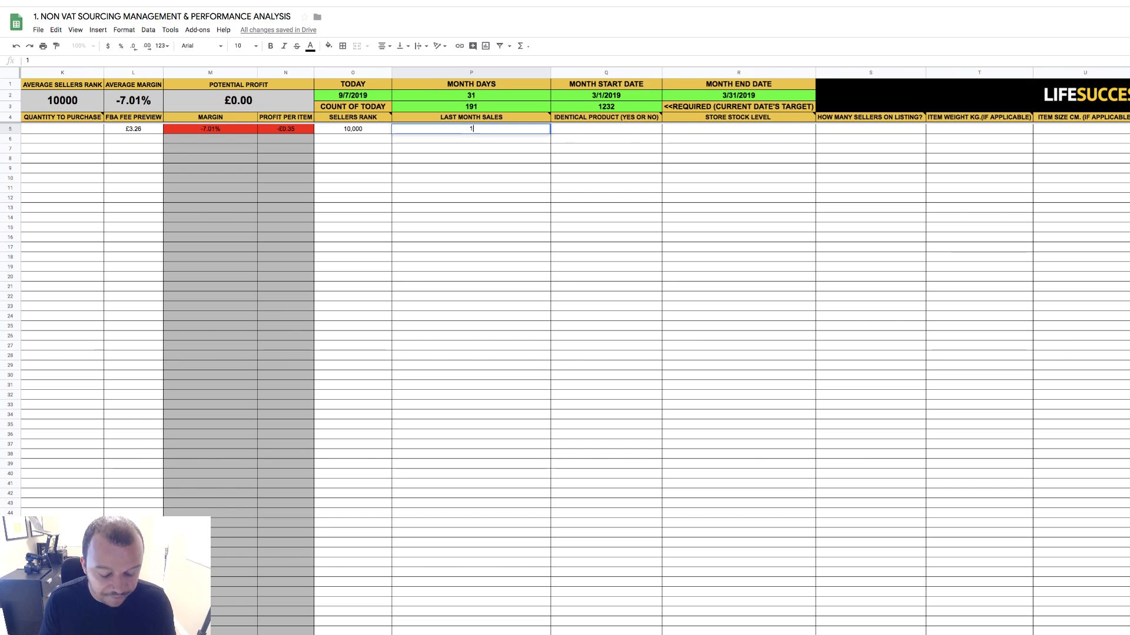
{"action": "key", "text": "Tab"}
{"action": "type", "text": "YES"}
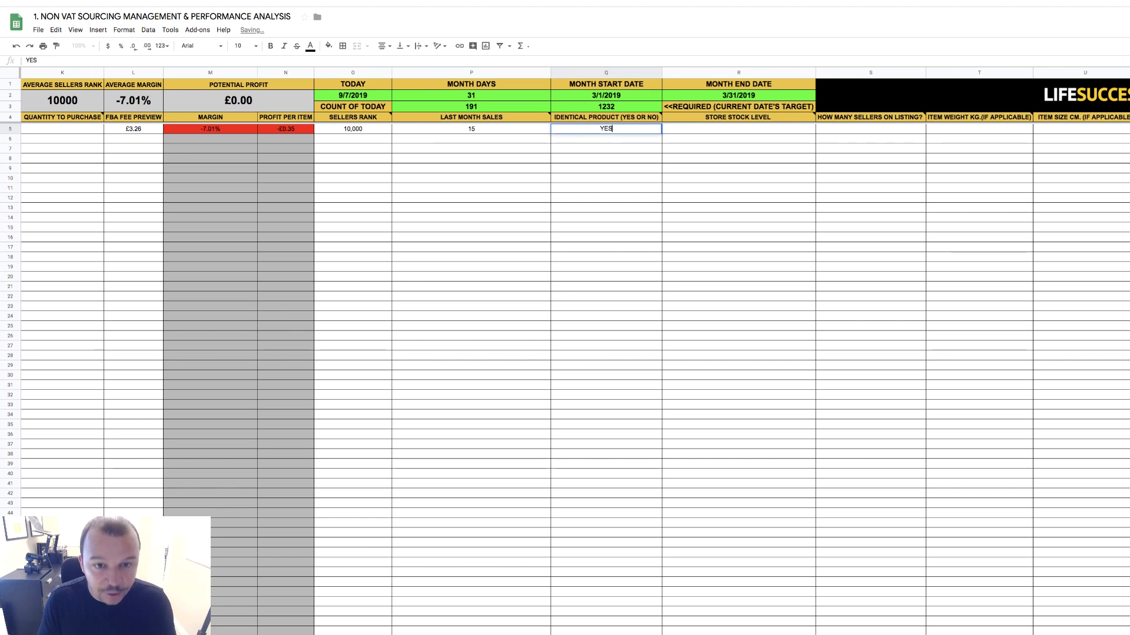
{"action": "key", "text": "Tab"}
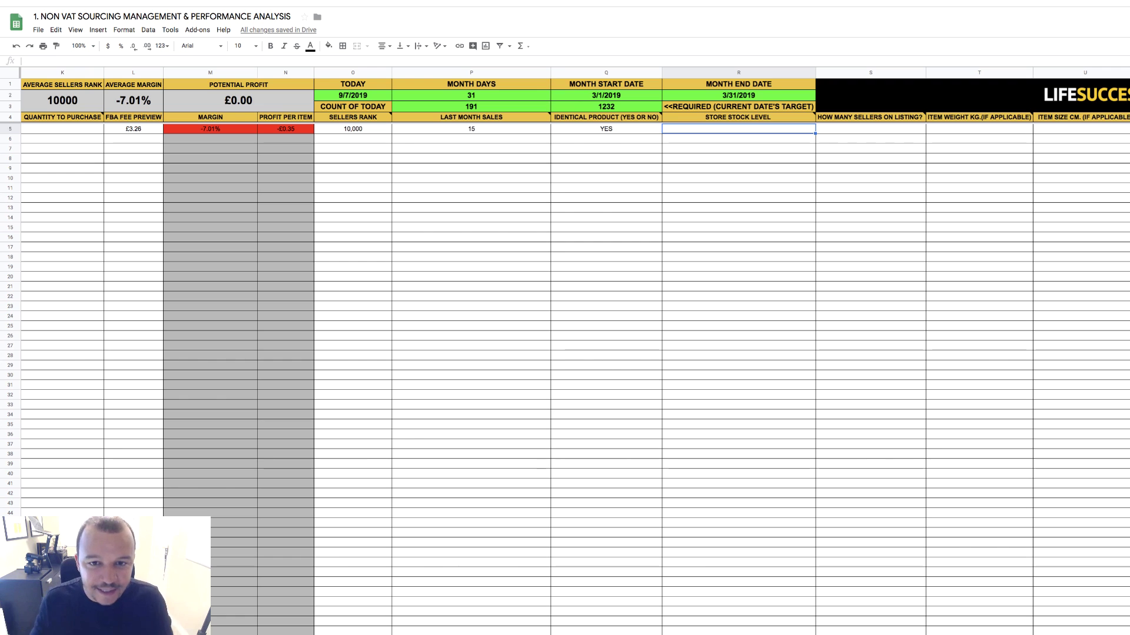
Scroll the sheet back left and return to the Amazon spider product page
{"action": "left_click", "coordinate": [398, 235]}
{"action": "scroll", "coordinate": [402, 238], "scroll_direction": "left", "scroll_amount": 3}
{"action": "scroll", "coordinate": [402, 238], "scroll_direction": "left", "scroll_amount": 5}
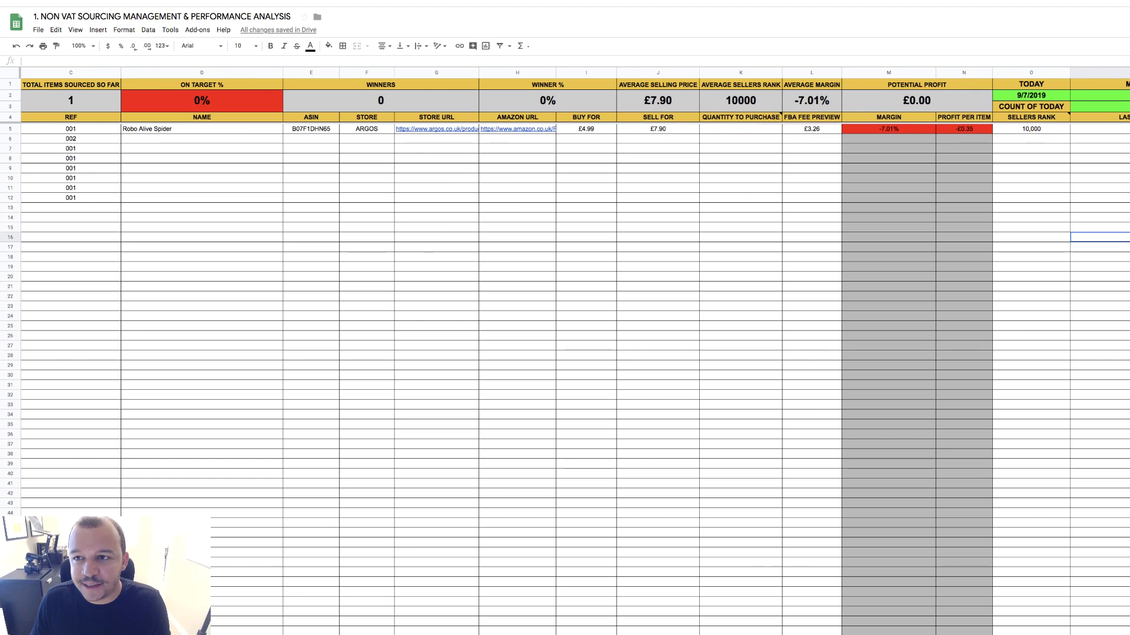
{"action": "key", "text": "ctrl+Tab"}
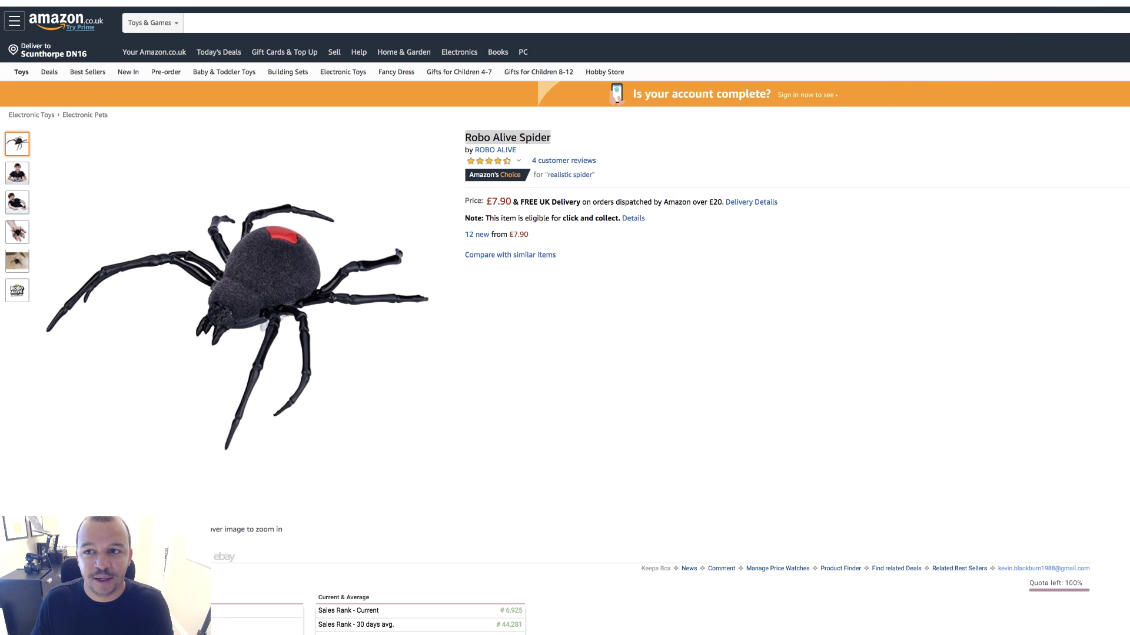
Compare the Argos and Amazon spider pages, then go back to the Argos clearance Toys listing
{"action": "key", "text": "ctrl+Tab"}
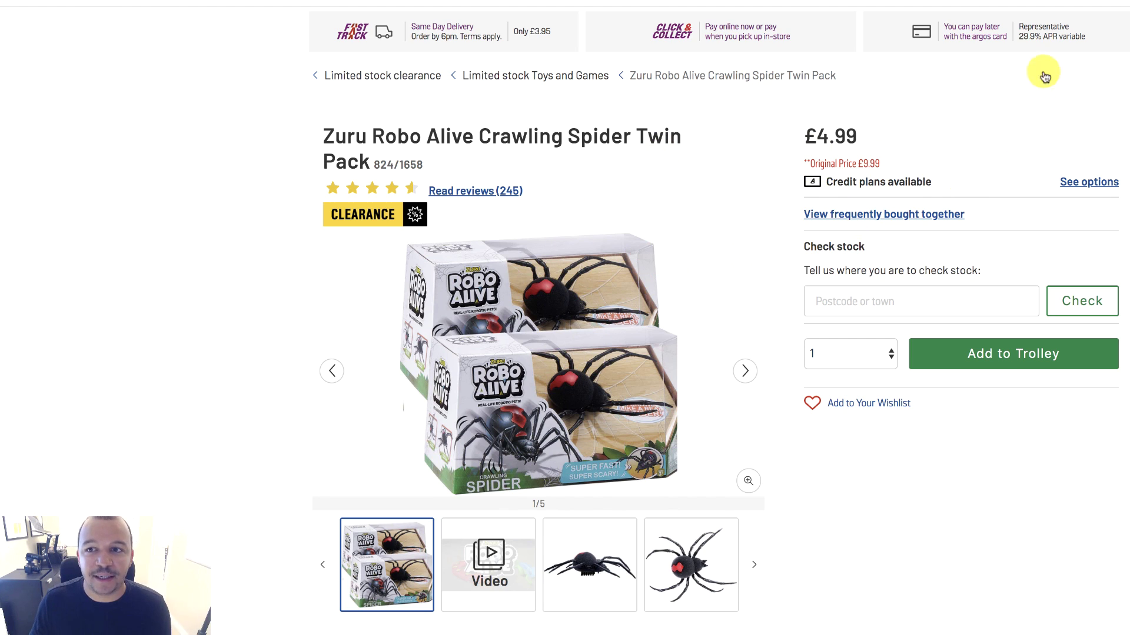
{"action": "key", "text": "ctrl+shift+Tab"}
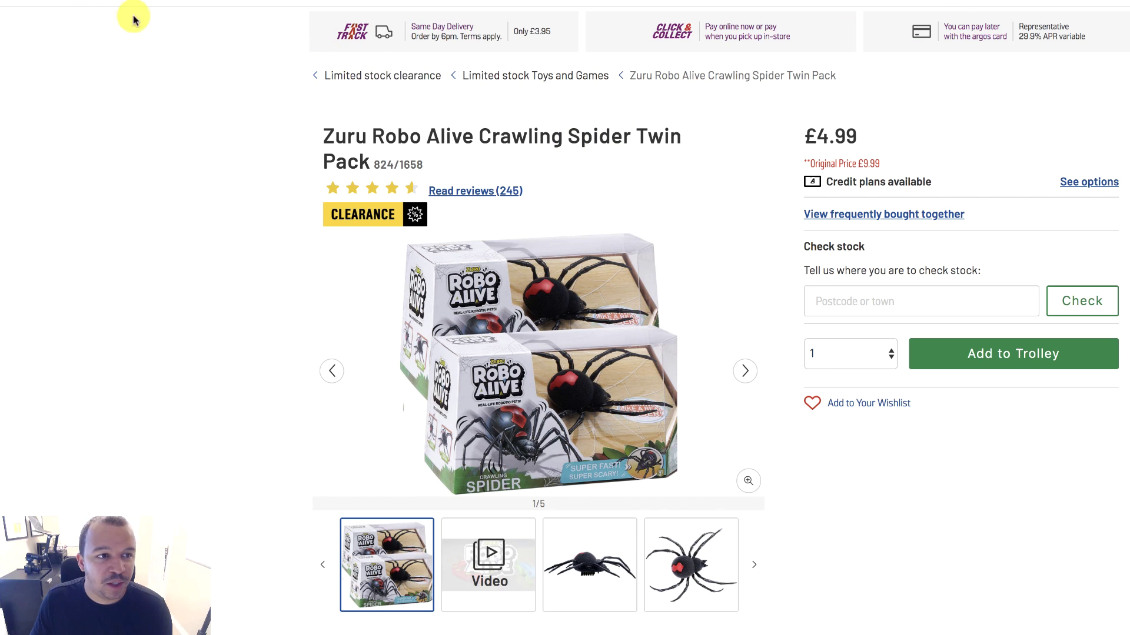
{"action": "key", "text": "alt+Left"}
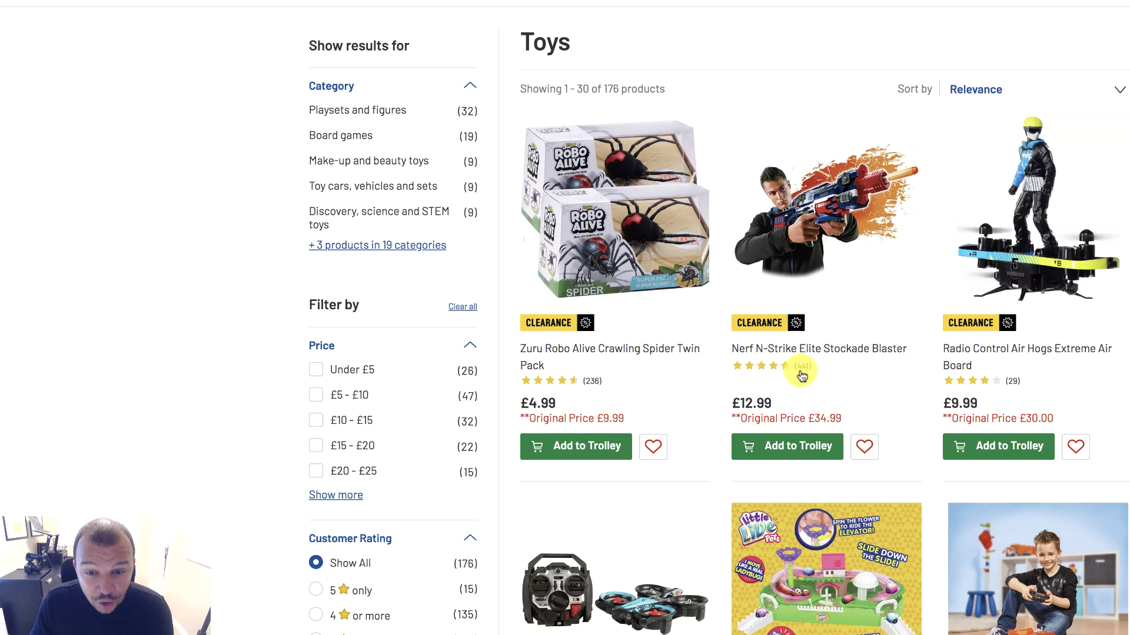
Open the Nerf N-Strike Elite Stockade Blaster on Argos and search its name on Amazon.co.uk
{"action": "left_click", "coordinate": [839, 346]}
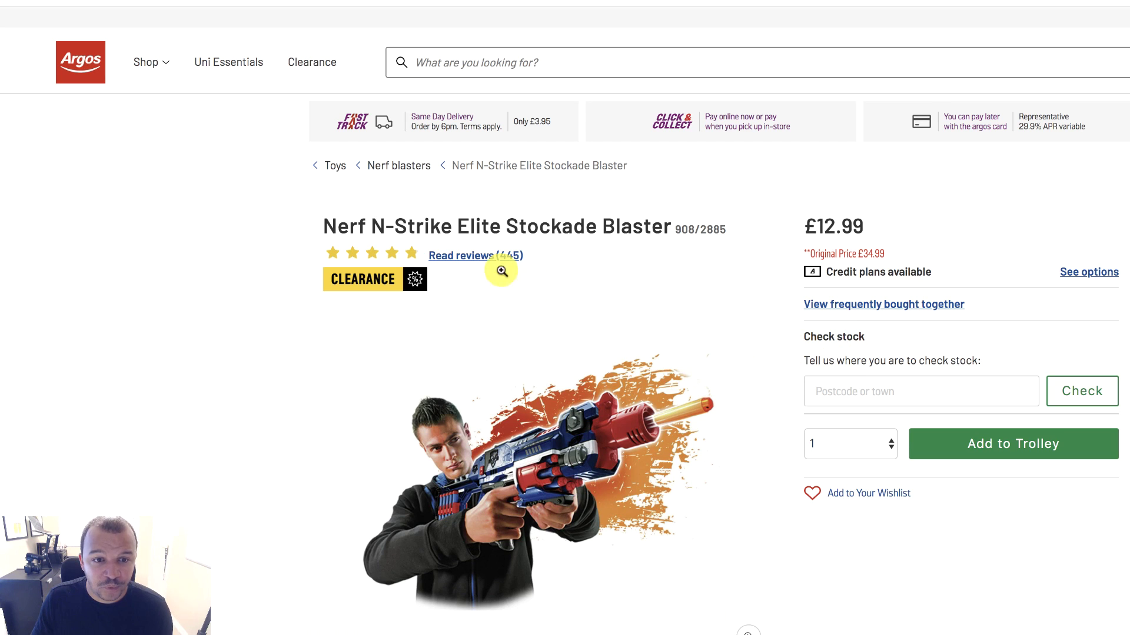
{"action": "left_click_drag", "start_coordinate": [322, 229], "coordinate": [669, 229]}
{"action": "right_click", "coordinate": [616, 219]}
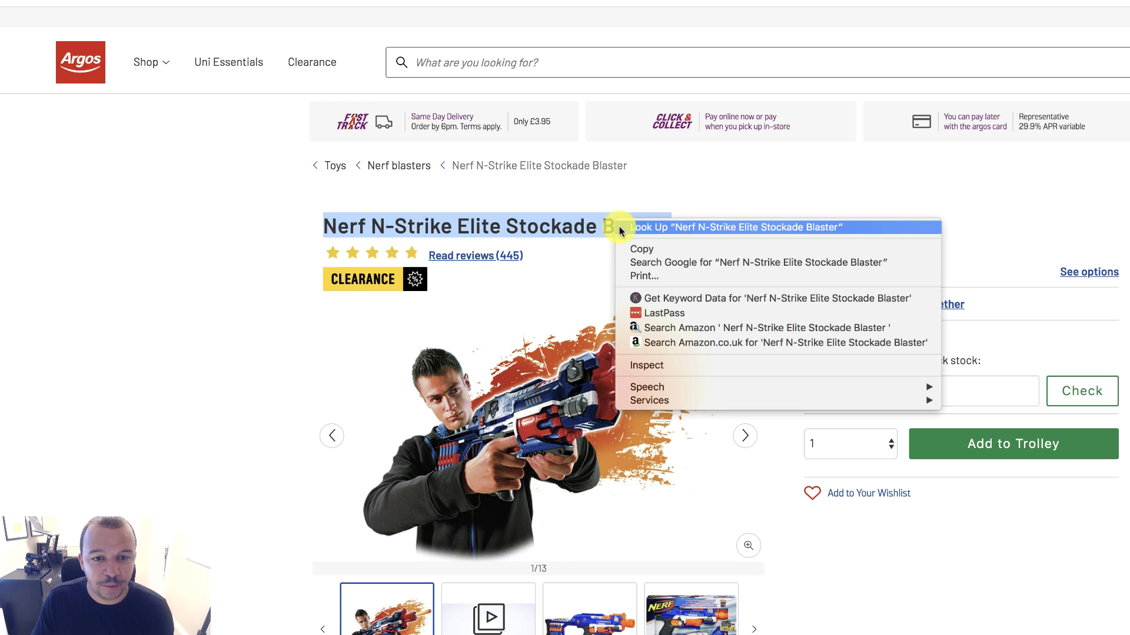
{"action": "left_click", "coordinate": [675, 341]}
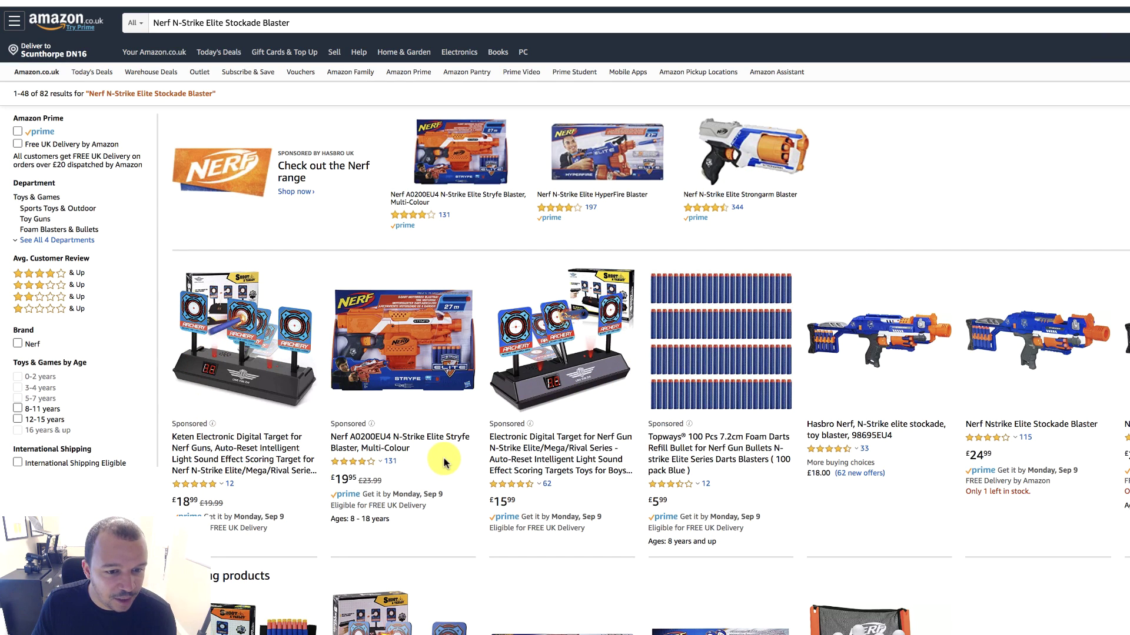
Open the Nerf Stockade Blaster result (£27.50, 8 new offers) in a new tab
{"action": "scroll", "coordinate": [443, 465], "scroll_direction": "down", "scroll_amount": 5}
{"action": "scroll", "coordinate": [446, 463], "scroll_direction": "up", "scroll_amount": 3}
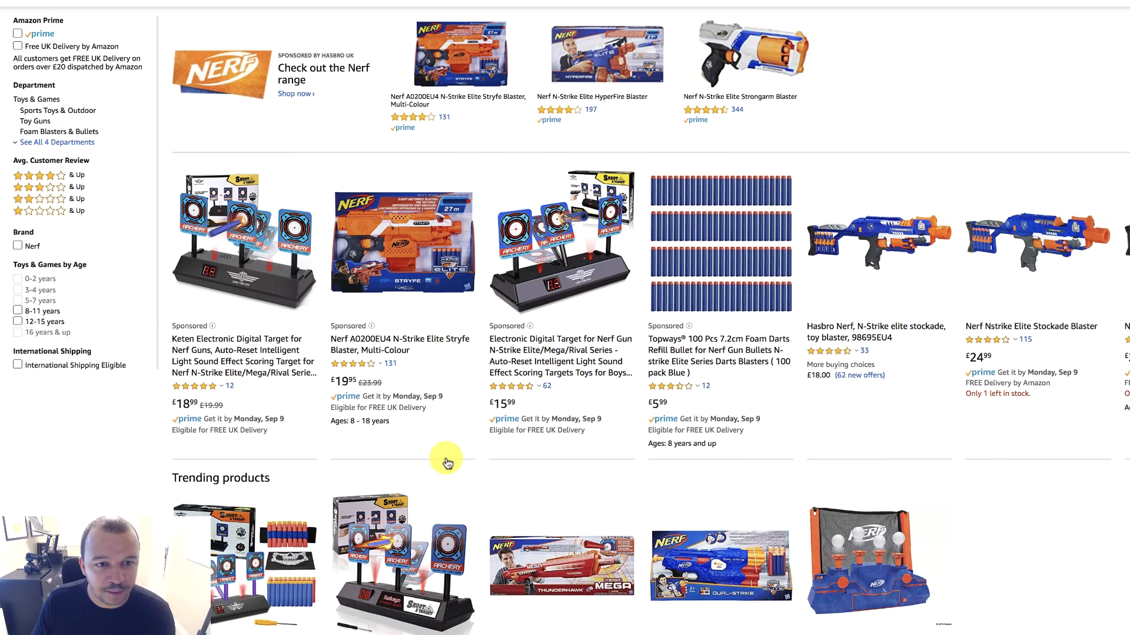
{"action": "scroll", "coordinate": [446, 463], "scroll_direction": "up", "scroll_amount": 2}
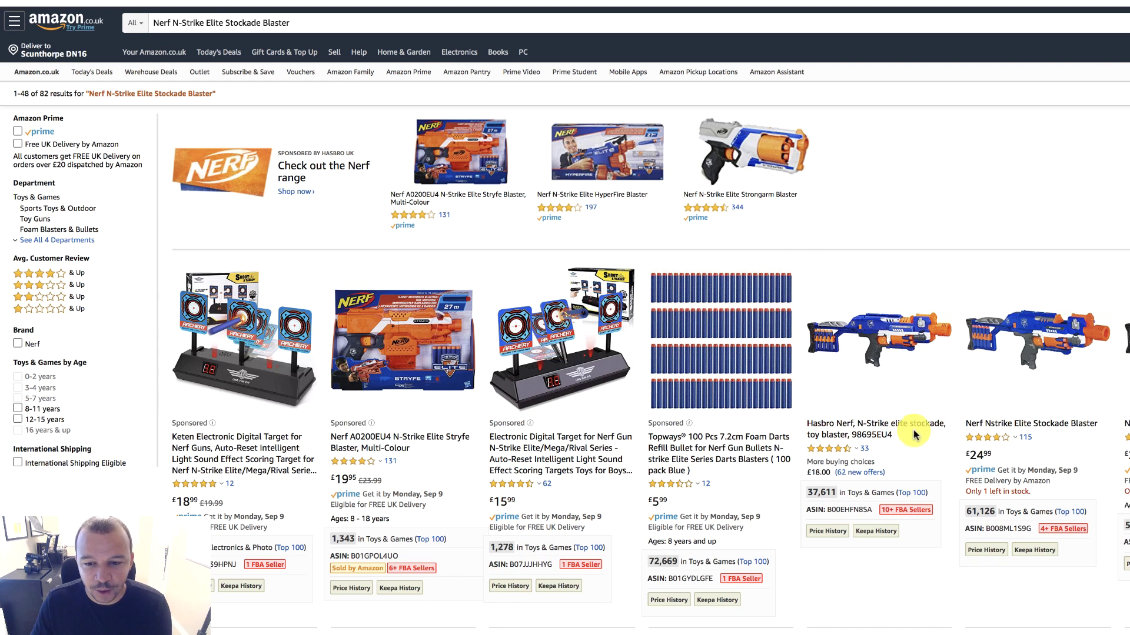
{"action": "scroll", "coordinate": [836, 488], "scroll_direction": "down", "scroll_amount": 2}
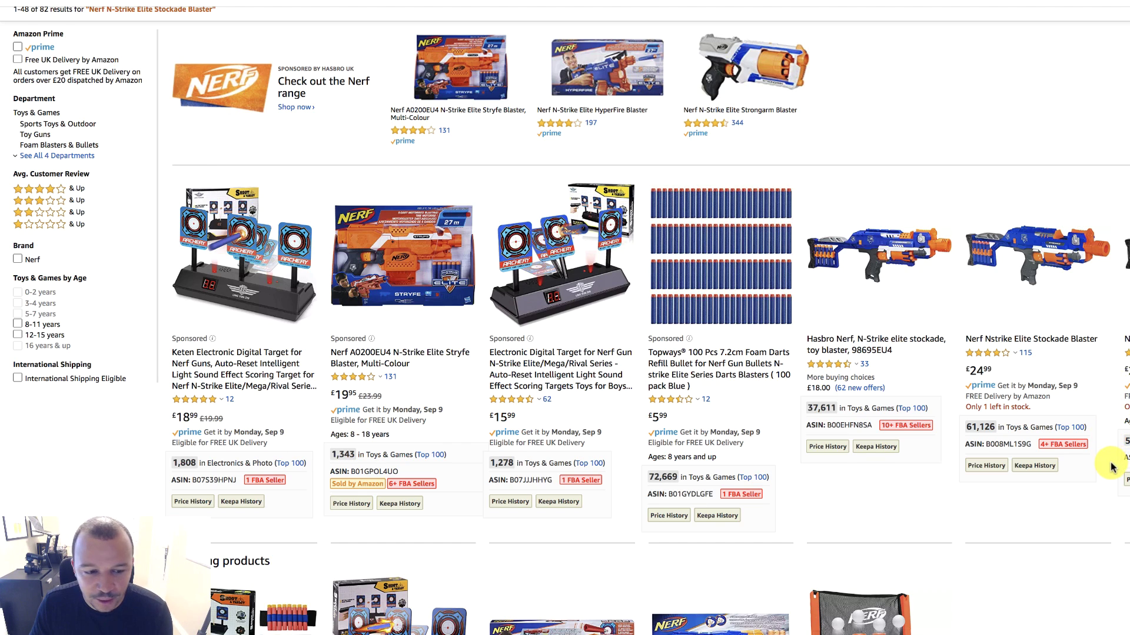
{"action": "right_click", "coordinate": [1036, 340]}
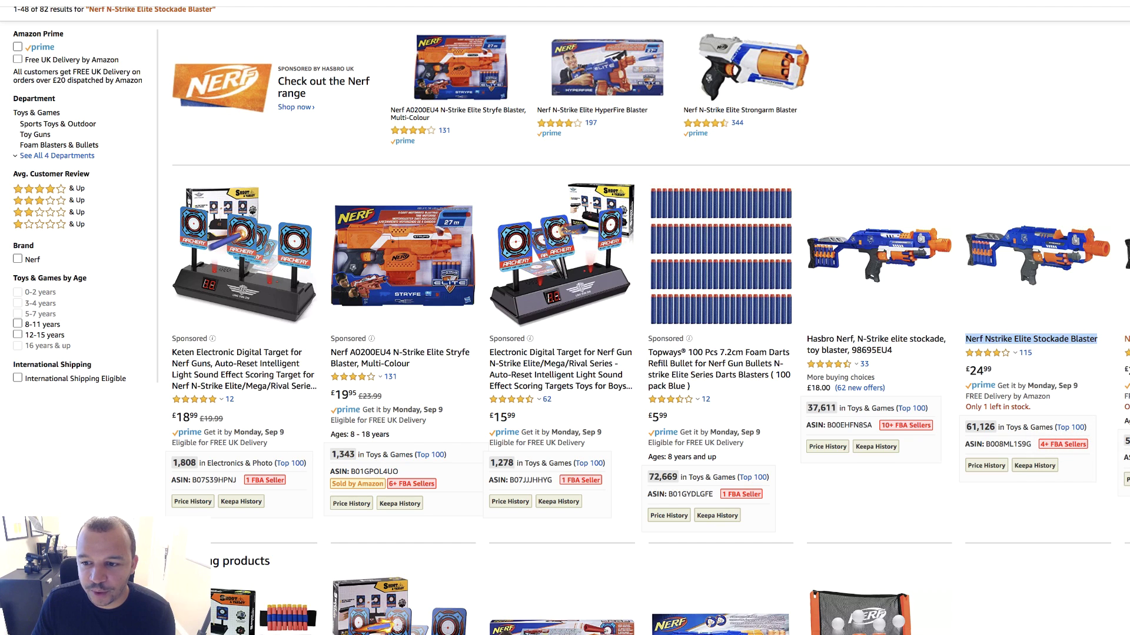
{"action": "right_click", "coordinate": [845, 341]}
{"action": "left_click", "coordinate": [859, 347]}
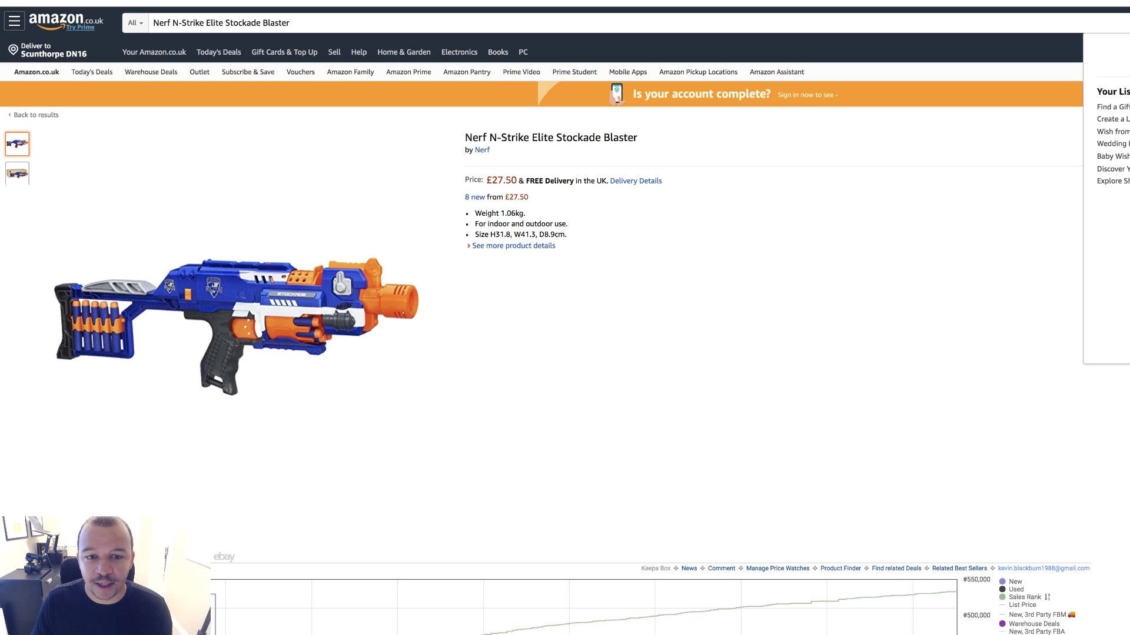
Compare the blaster's Keepa price history over All, Year and 3 Months ranges
{"action": "scroll", "coordinate": [953, 371], "scroll_direction": "down", "scroll_amount": 5}
{"action": "left_click", "coordinate": [1057, 531]}
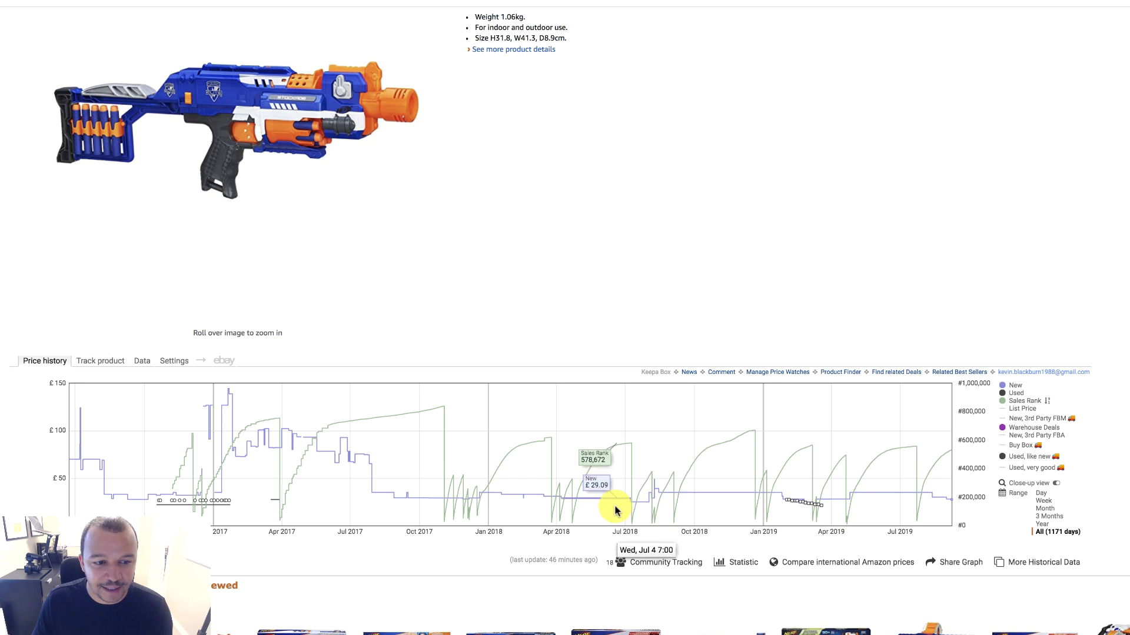
{"action": "scroll", "coordinate": [892, 382], "scroll_direction": "up", "scroll_amount": 3}
{"action": "scroll", "coordinate": [892, 383], "scroll_direction": "down", "scroll_amount": 2}
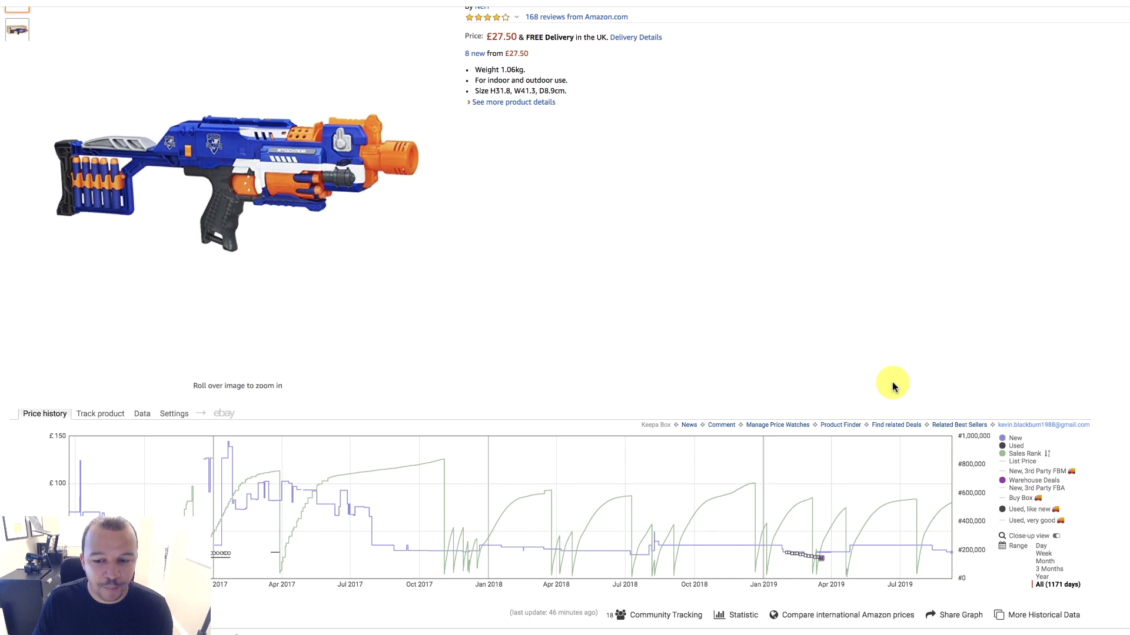
{"action": "left_click", "coordinate": [1042, 578]}
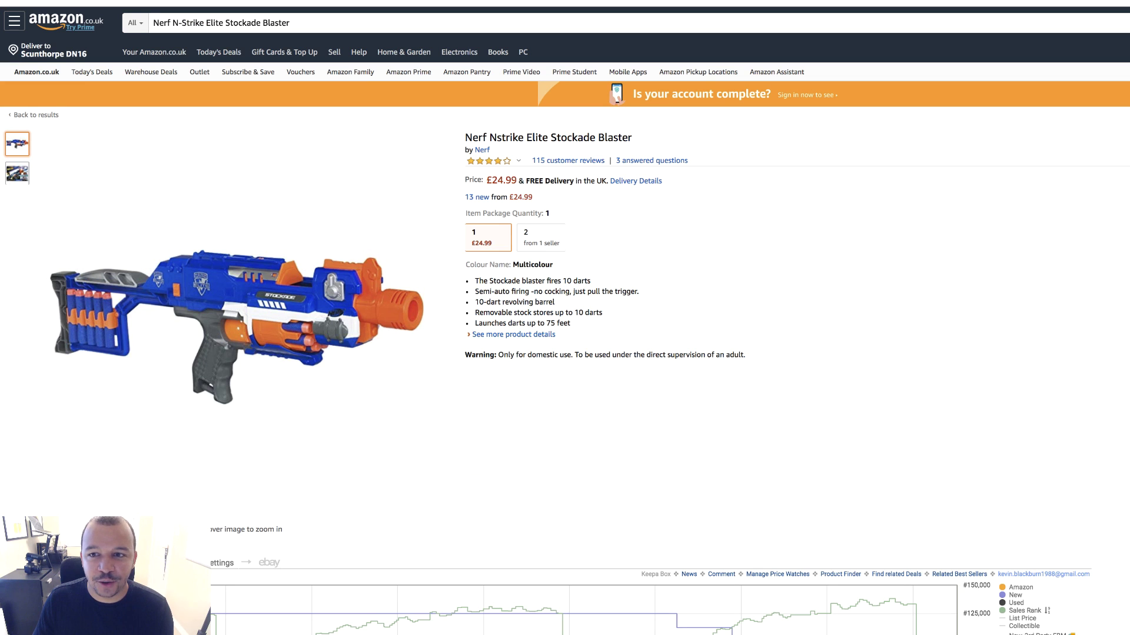
{"action": "scroll", "coordinate": [619, 501], "scroll_direction": "down", "scroll_amount": 3}
{"action": "scroll", "coordinate": [619, 501], "scroll_direction": "up", "scroll_amount": 1}
{"action": "scroll", "coordinate": [619, 502], "scroll_direction": "down", "scroll_amount": 3}
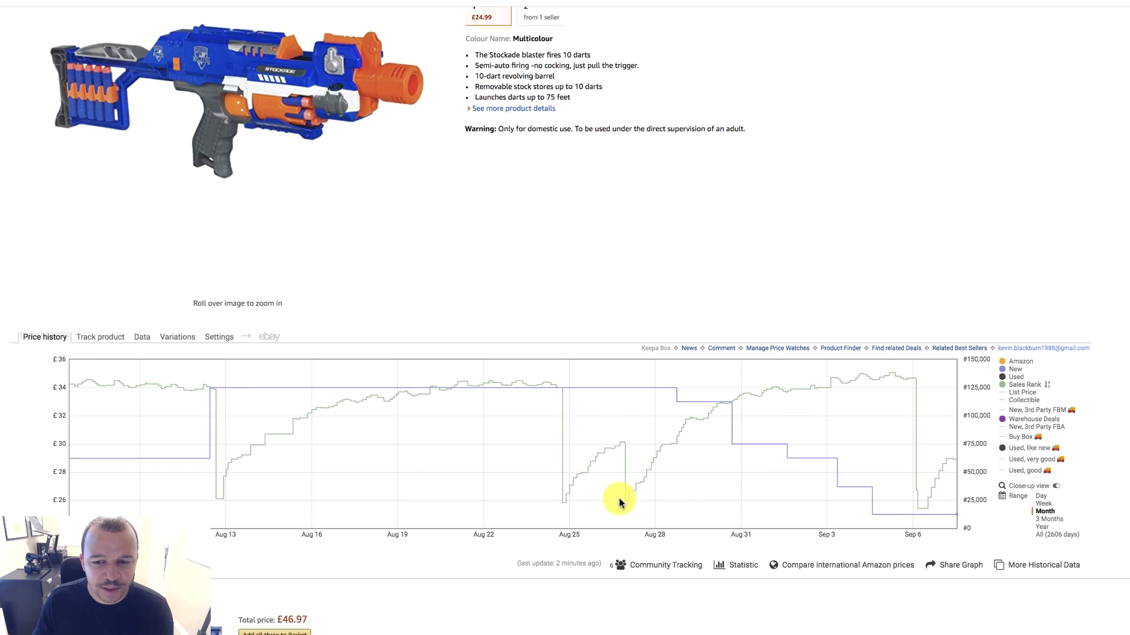
{"action": "left_click", "coordinate": [1053, 519]}
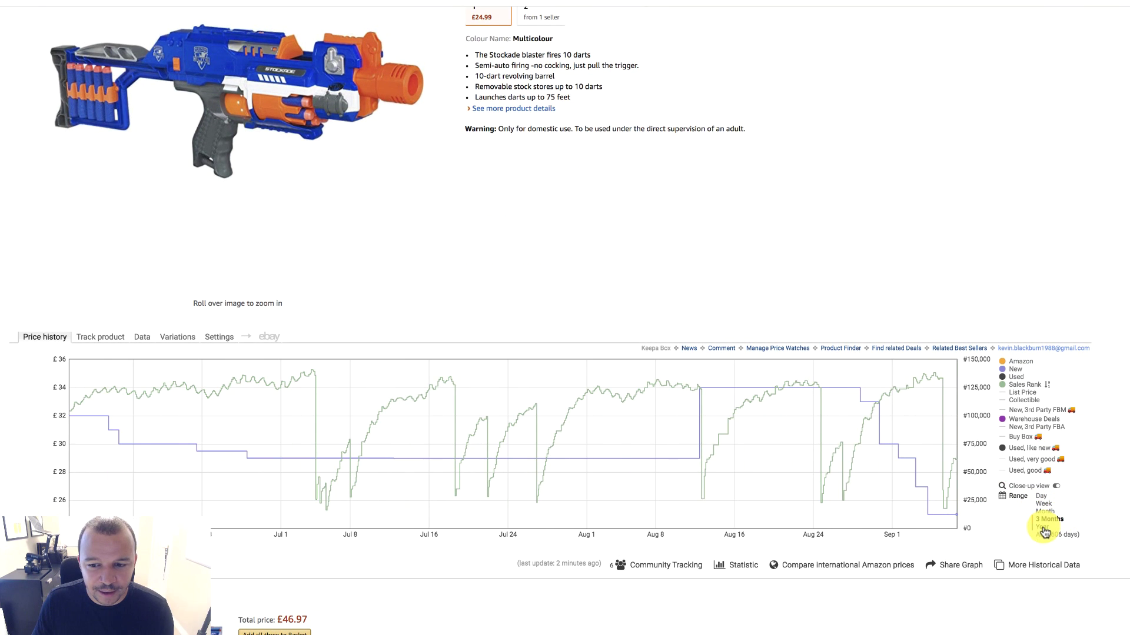
{"action": "left_click", "coordinate": [1042, 527]}
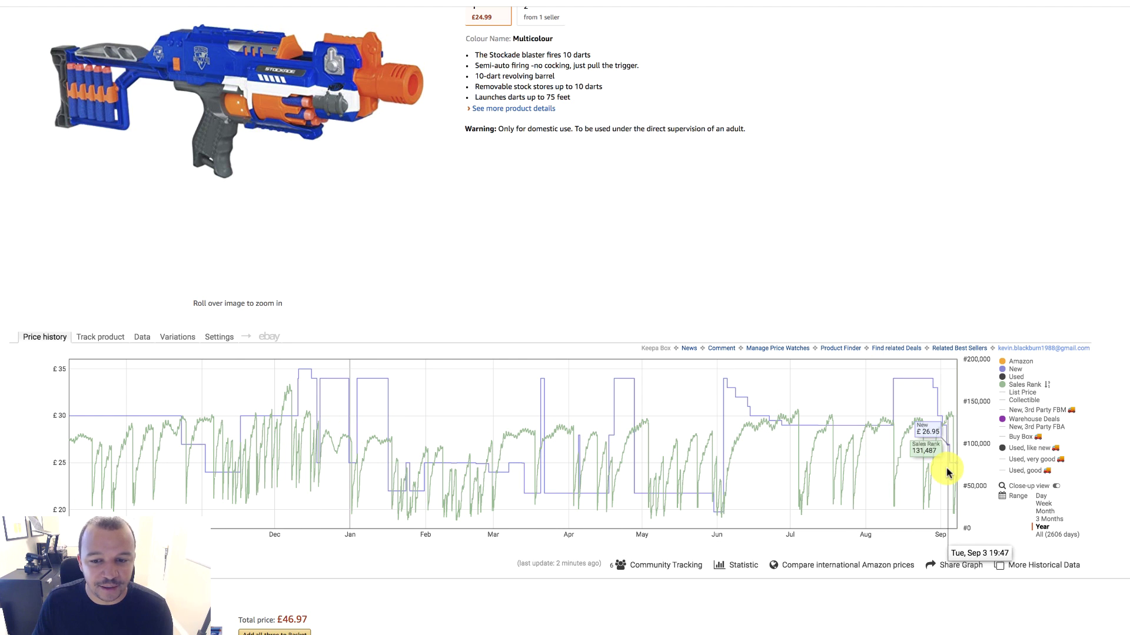
{"action": "scroll", "coordinate": [945, 467], "scroll_direction": "up", "scroll_amount": 3}
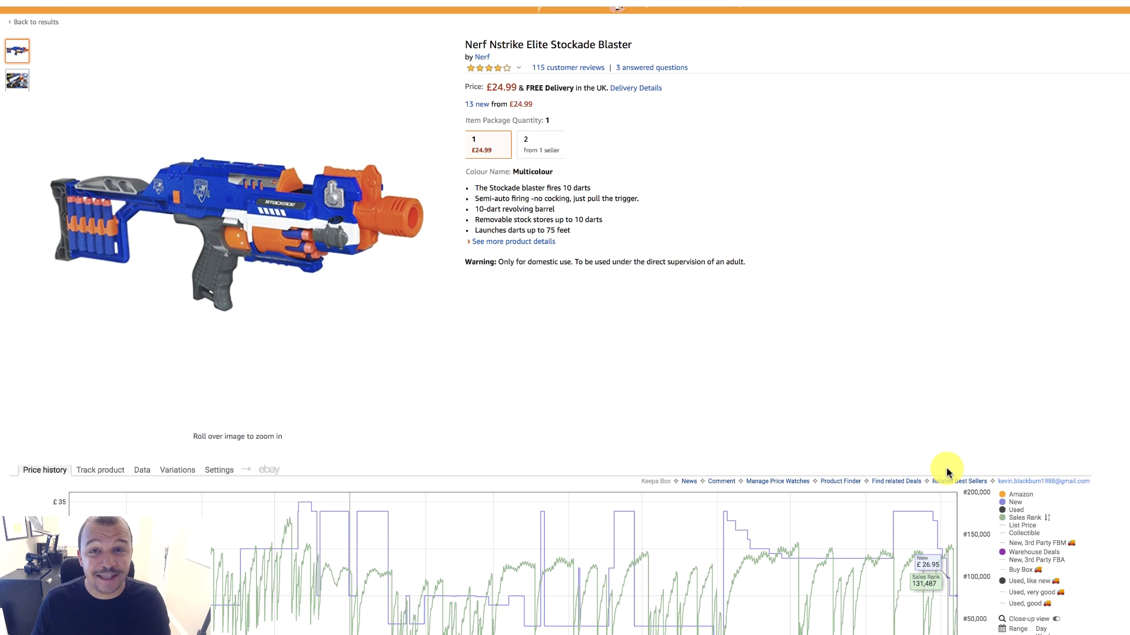
Check the £24.99 Nstrike Stockade listing's Keepa history over three months, one month and a year
{"action": "key", "text": "alt+Left"}
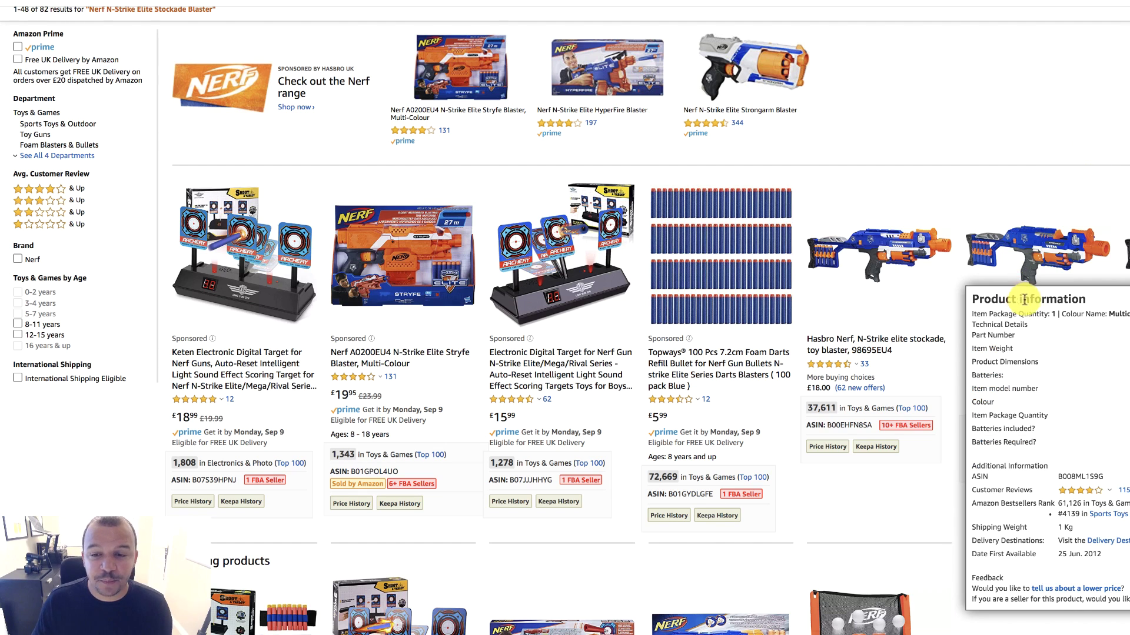
{"action": "mouse_move", "coordinate": [1056, 253]}
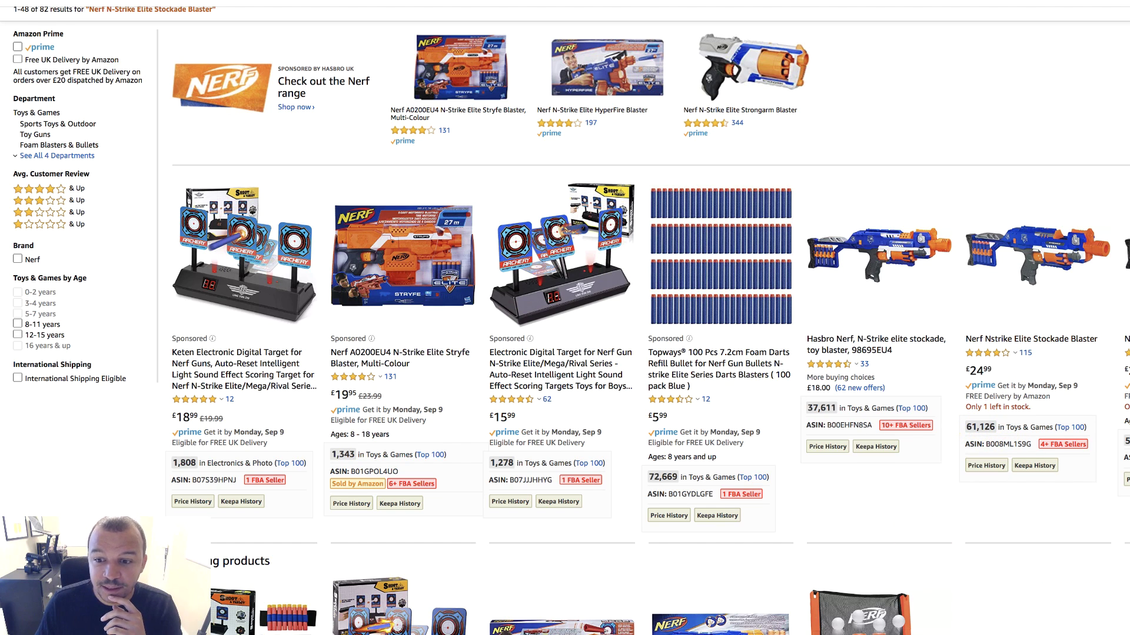
{"action": "scroll", "coordinate": [736, 245], "scroll_direction": "up", "scroll_amount": 3}
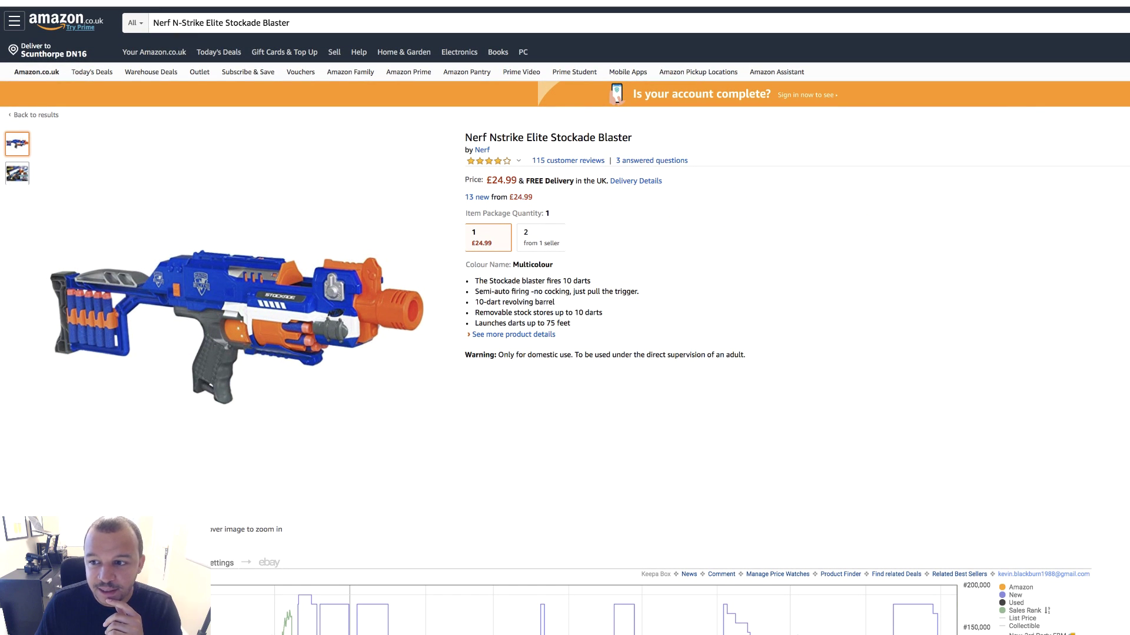
{"action": "scroll", "coordinate": [900, 472], "scroll_direction": "down", "scroll_amount": 3}
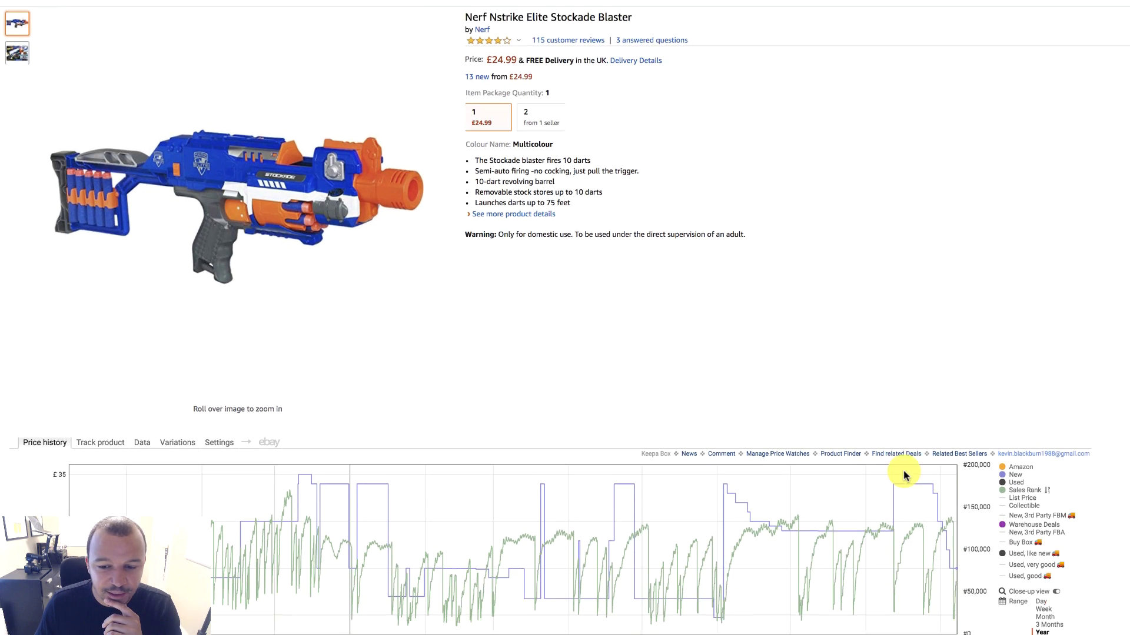
{"action": "left_click", "coordinate": [1045, 595]}
{"action": "left_click", "coordinate": [1044, 587]}
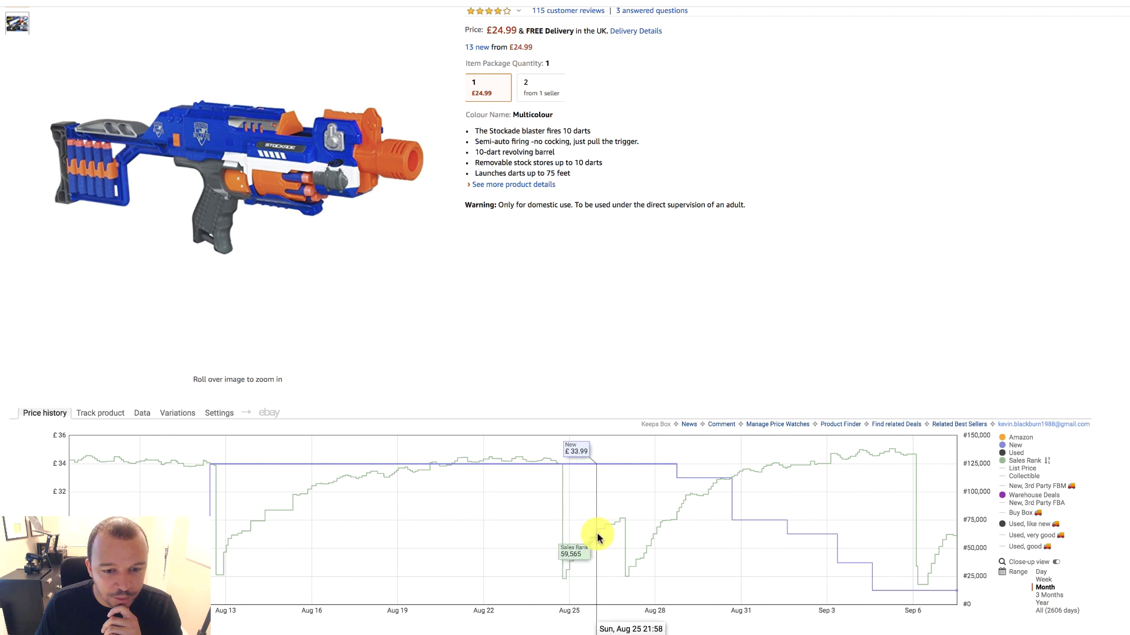
{"action": "left_click", "coordinate": [1053, 604]}
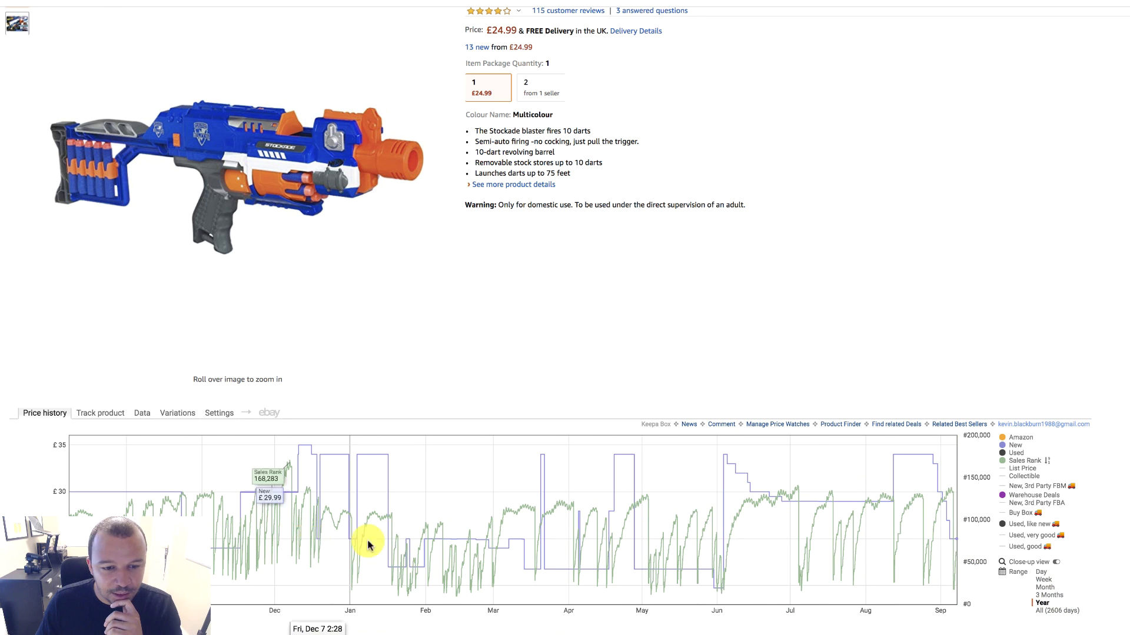
{"action": "scroll", "coordinate": [1011, 506], "scroll_direction": "up", "scroll_amount": 3}
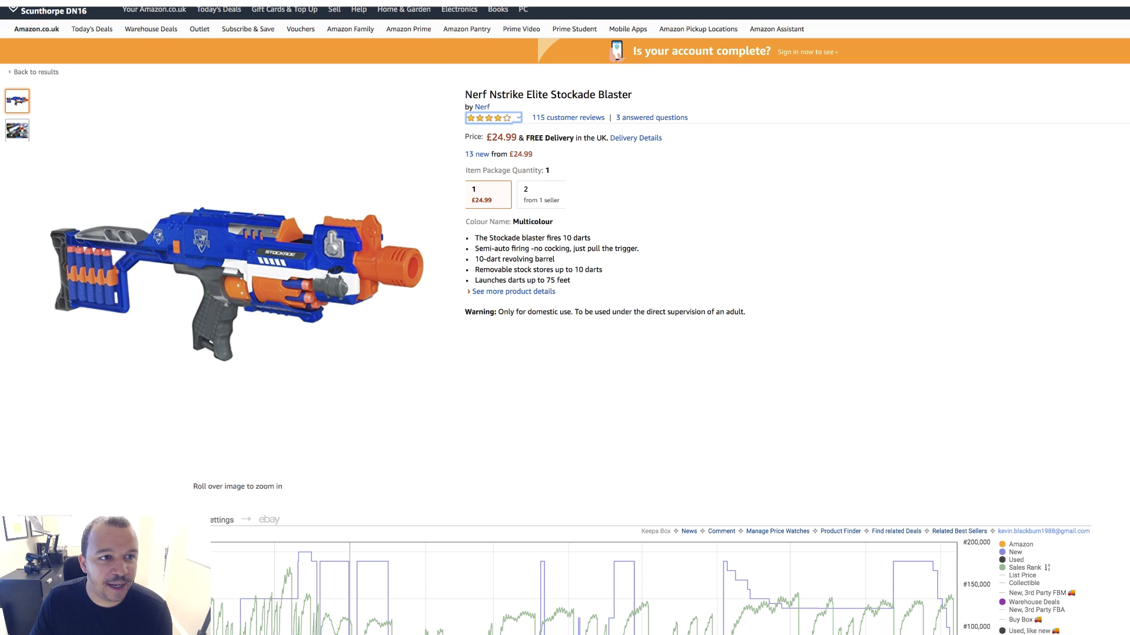
Paste the blaster's Amazon title into D6 and ASIN B008ML1S9G into E6
{"action": "key", "text": "ctrl+Tab"}
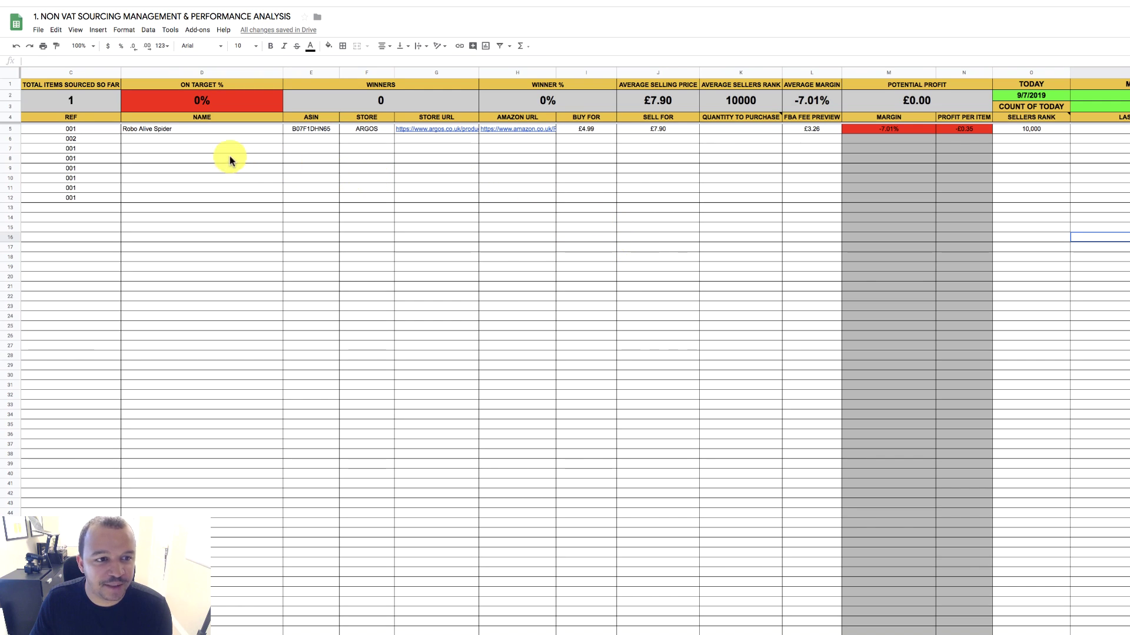
{"action": "left_click", "coordinate": [195, 139]}
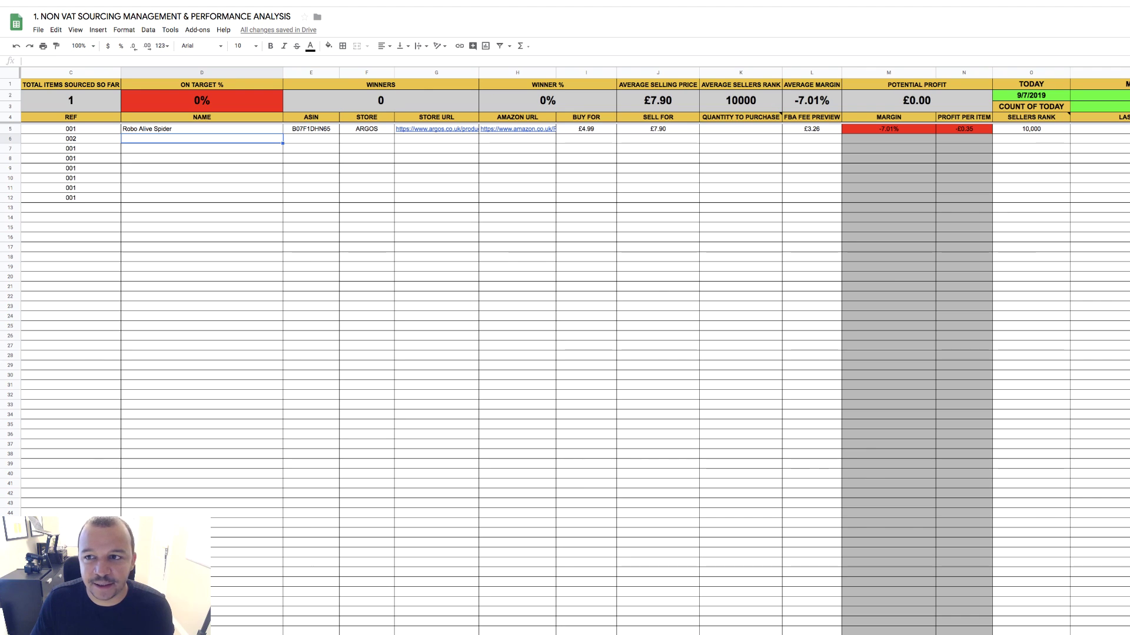
{"action": "key", "text": "ctrl+Tab"}
{"action": "left_click_drag", "start_coordinate": [676, 96], "coordinate": [465, 101]}
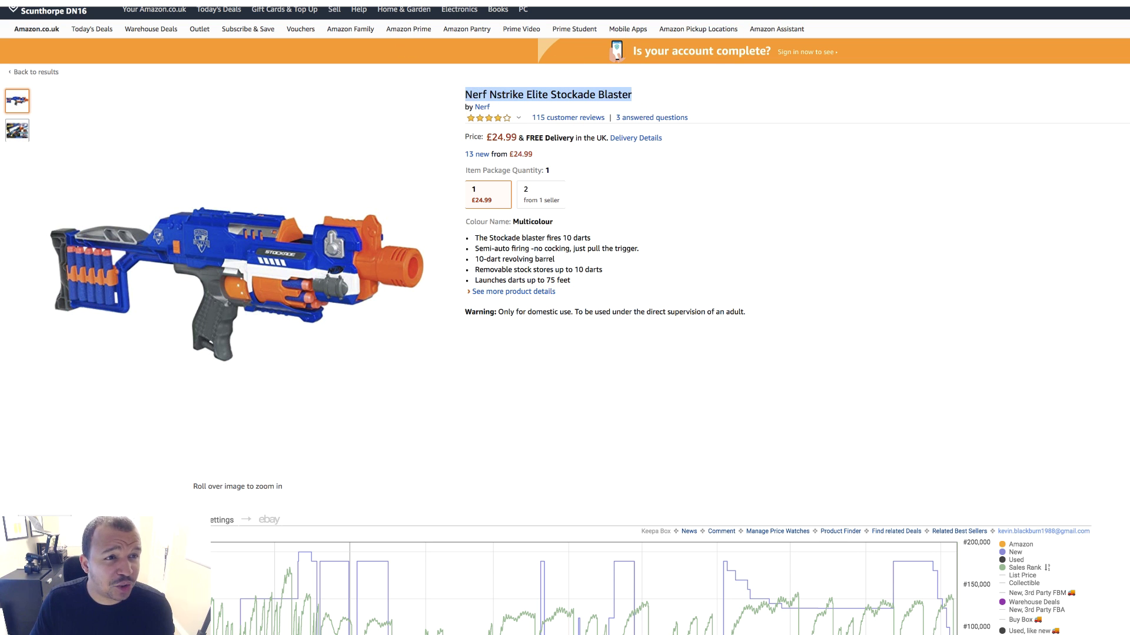
{"action": "key", "text": "ctrl+Tab"}
{"action": "type", "text": "Nerf Nstrike Elite Stockade Blaster"}
{"action": "left_click", "coordinate": [221, 188]}
{"action": "key", "text": "ctrl+Tab"}
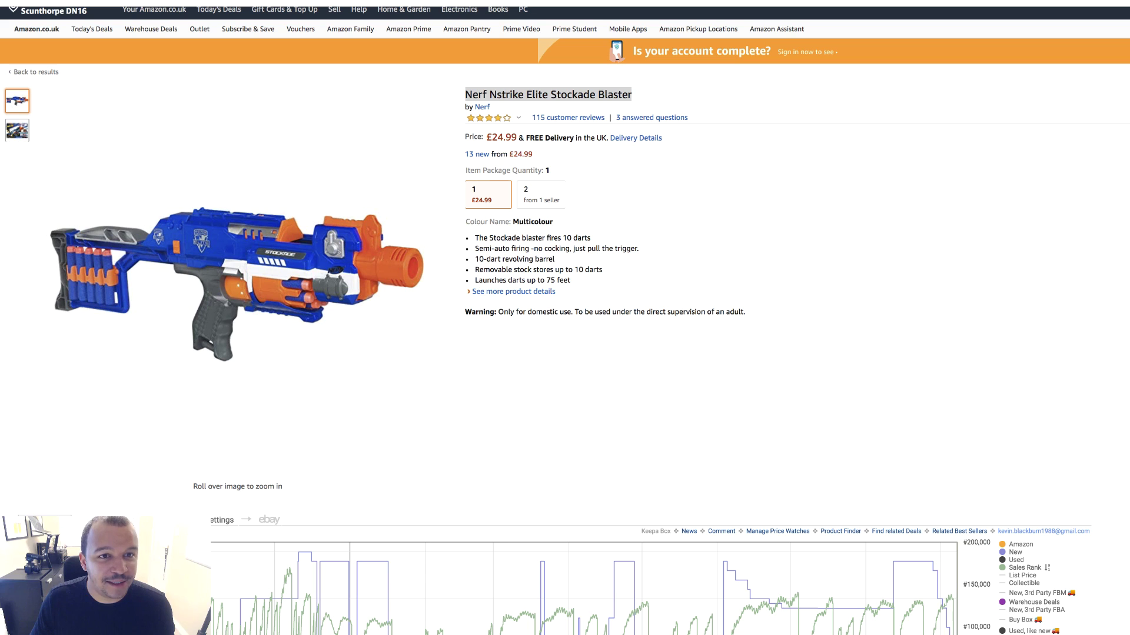
{"action": "key", "text": "ctrl+Tab"}
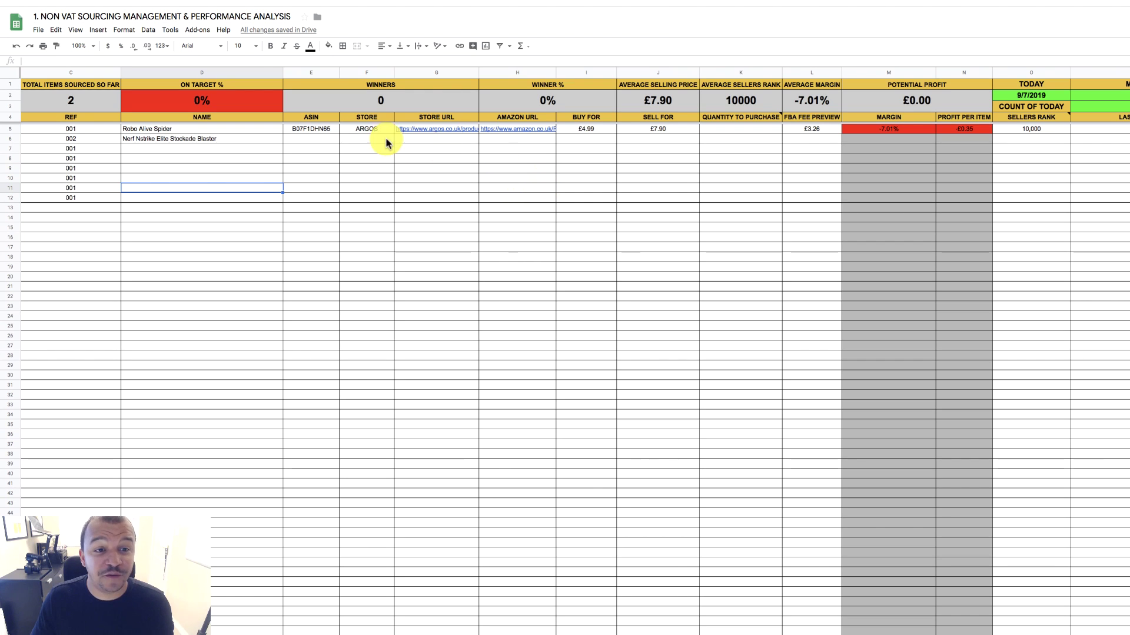
{"action": "double_click", "coordinate": [316, 140]}
{"action": "type", "text": "B008ML1S9G"}
Fill store ARGOS in F6, the Argos URL in G6 and the Amazon URL in H6
{"action": "left_click", "coordinate": [371, 136]}
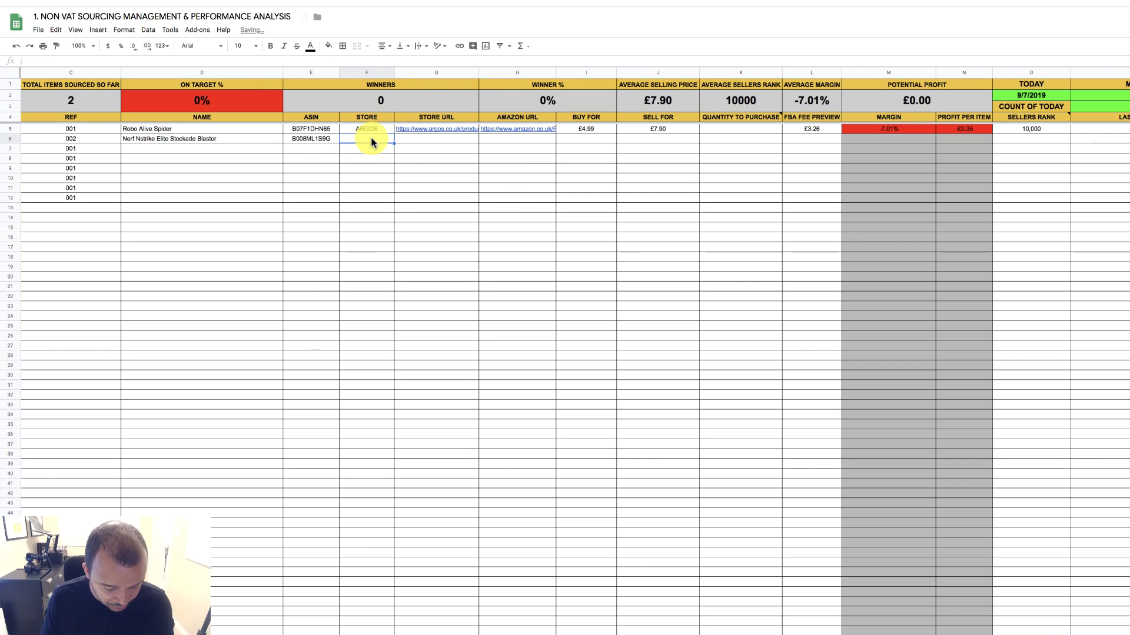
{"action": "type", "text": "ARGOS"}
{"action": "key", "text": "Return"}
{"action": "key", "text": "Right"}
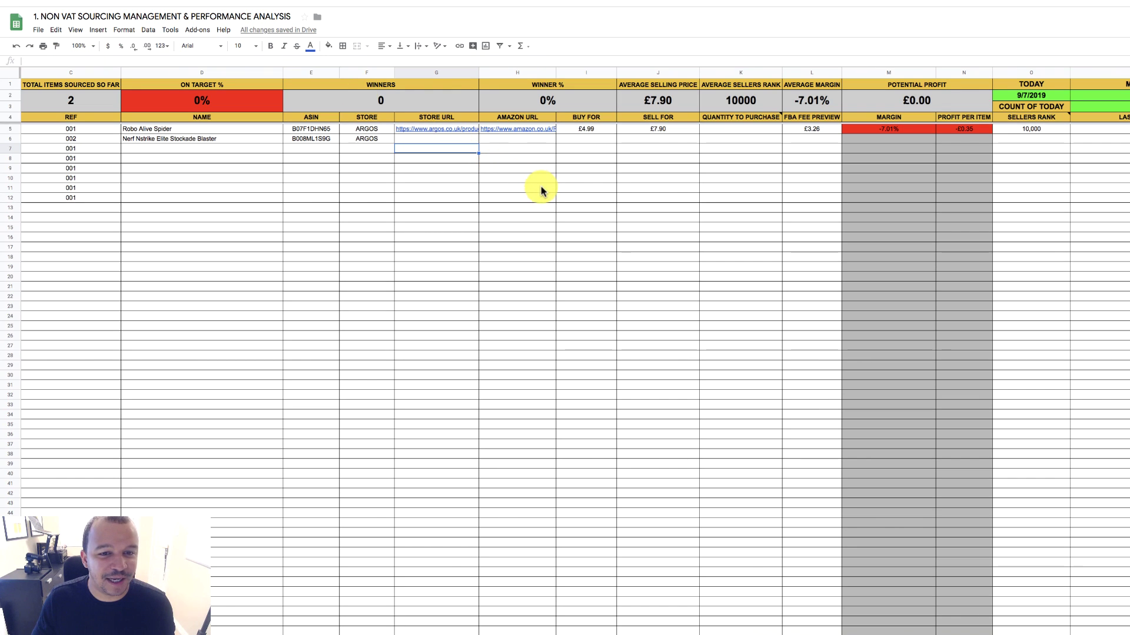
{"action": "left_click", "coordinate": [442, 136]}
{"action": "type", "text": "https://www.argos.co.uk/product/9082885"}
{"action": "left_click", "coordinate": [529, 141]}
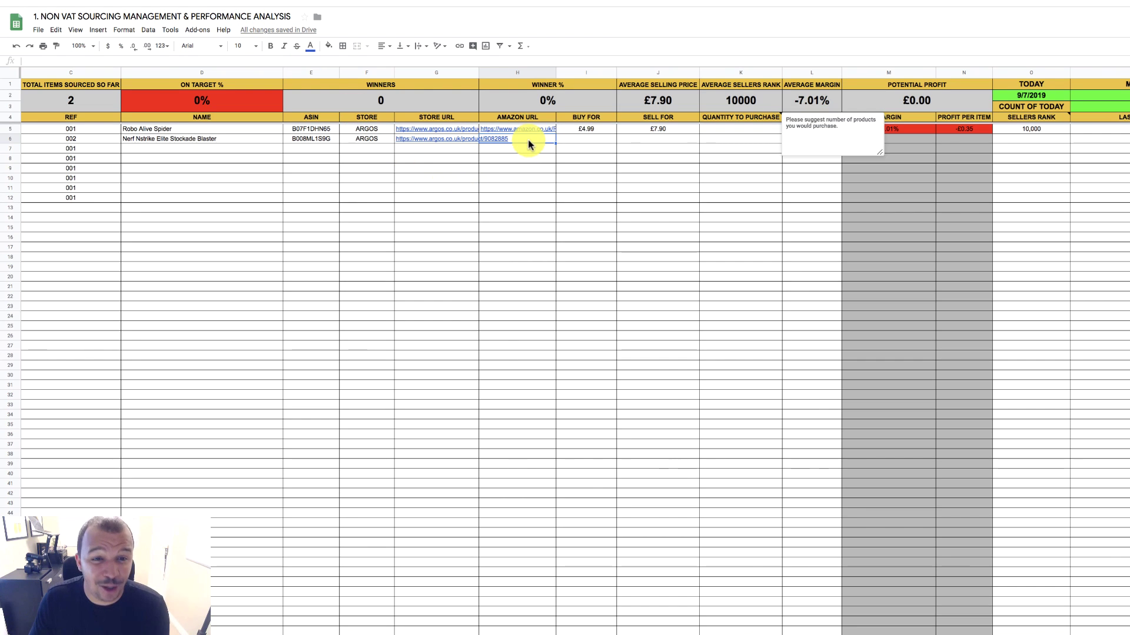
{"action": "double_click", "coordinate": [526, 138]}
{"action": "type", "text": "https://www.amazon.co.uk/Nerf-Nstrike-Elite-Stockade-Blaster/dp/B008ML1S9G"}
{"action": "key", "text": "Return"}
Enter buy price £12.99 and sell price £24.99 for the blaster row
{"action": "left_click", "coordinate": [604, 140]}
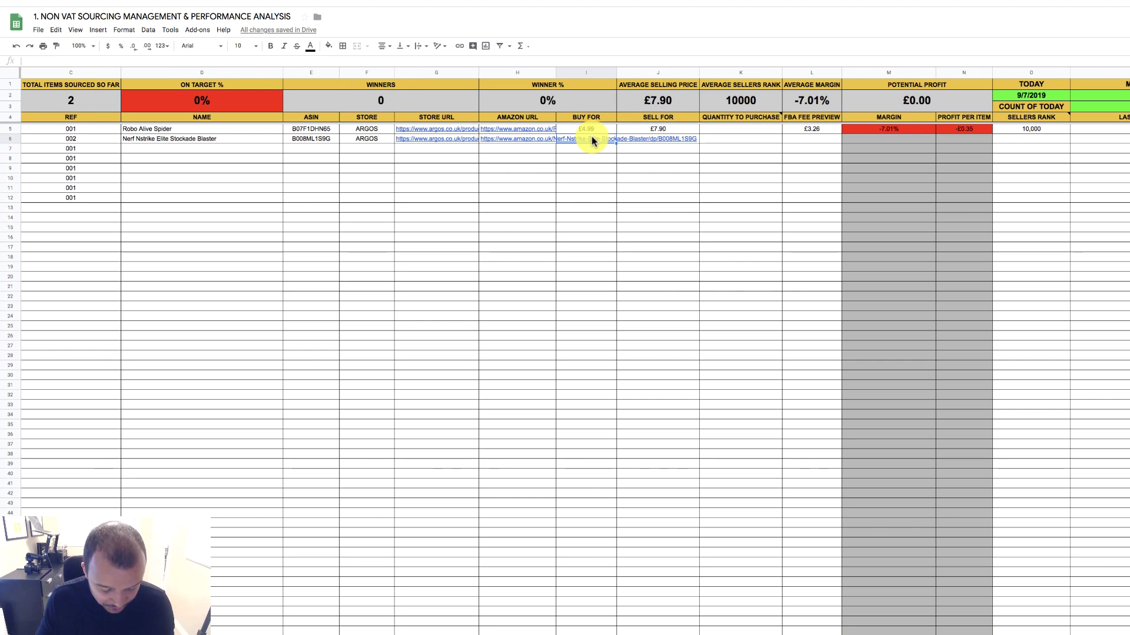
{"action": "type", "text": "12.99"}
{"action": "key", "text": "Tab"}
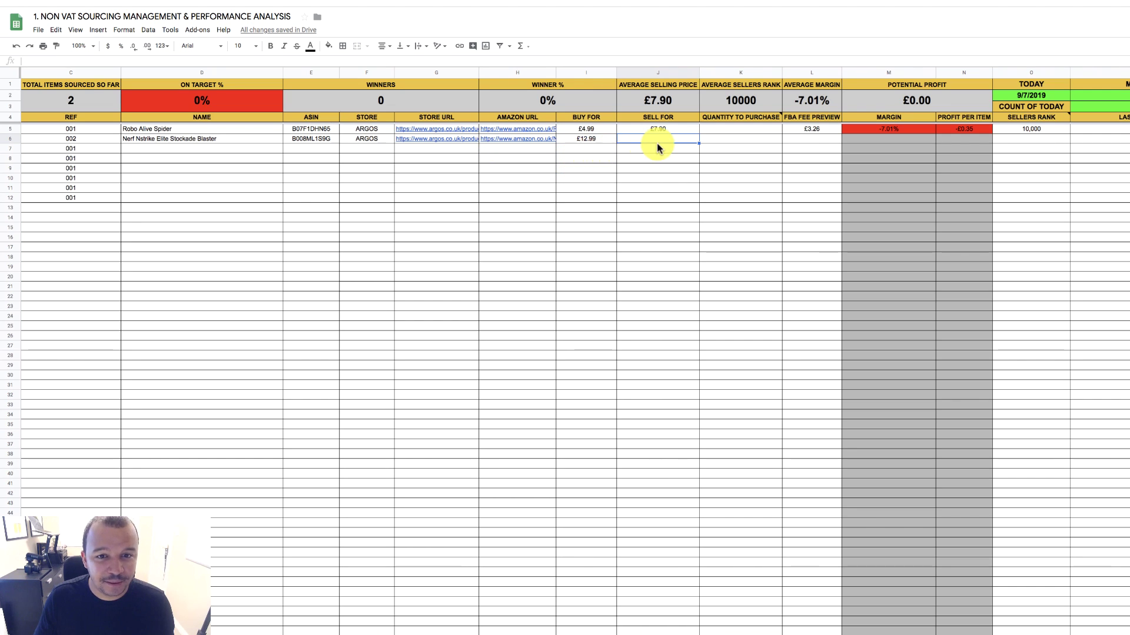
{"action": "type", "text": "24.99"}
{"action": "key", "text": "Return"}
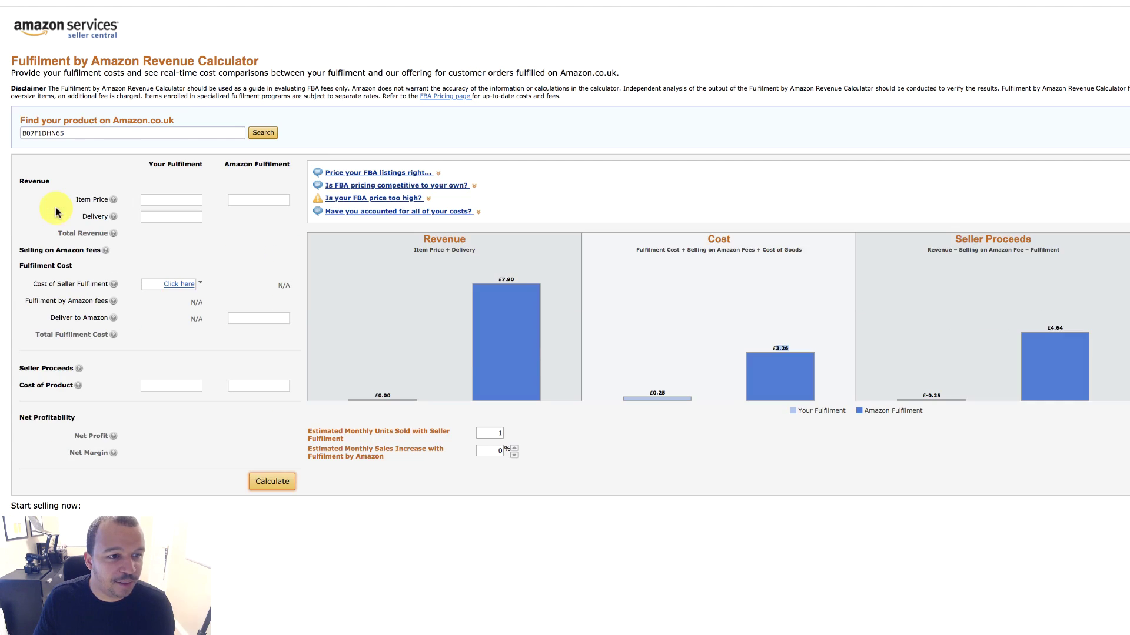
Look up ASIN B008ML1S9G in the FBA calculator and calculate fees at £24.99
{"action": "left_click", "coordinate": [67, 129]}
{"action": "left_click_drag", "start_coordinate": [66, 133], "coordinate": [17, 133]}
{"action": "type", "text": "B008ML1S9G"}
{"action": "left_click", "coordinate": [264, 133]}
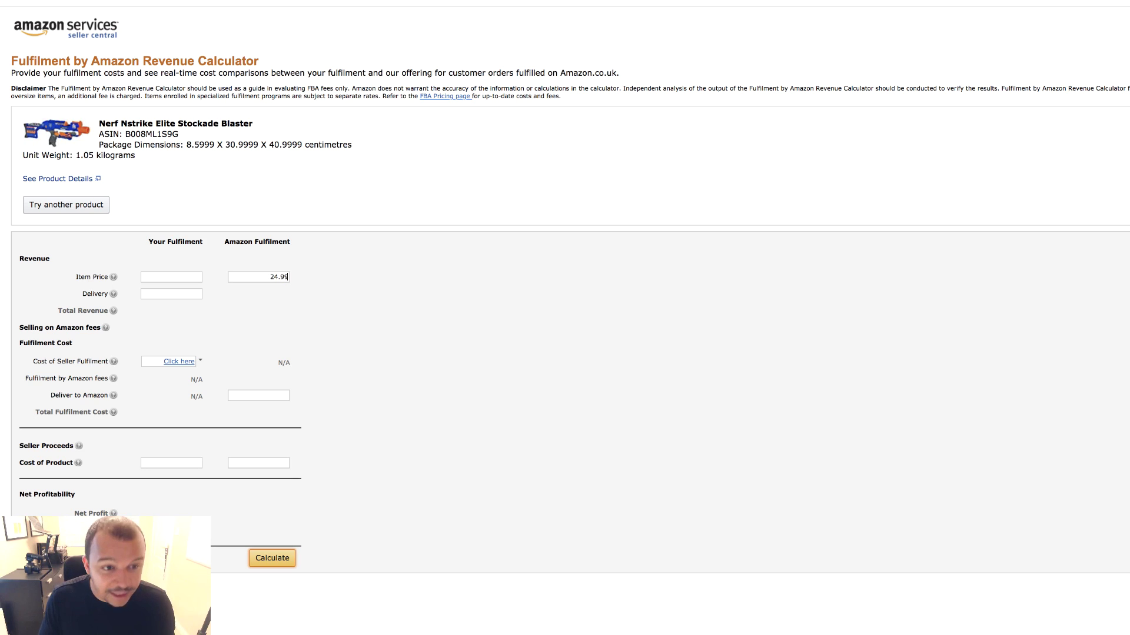
{"action": "left_click", "coordinate": [271, 558]}
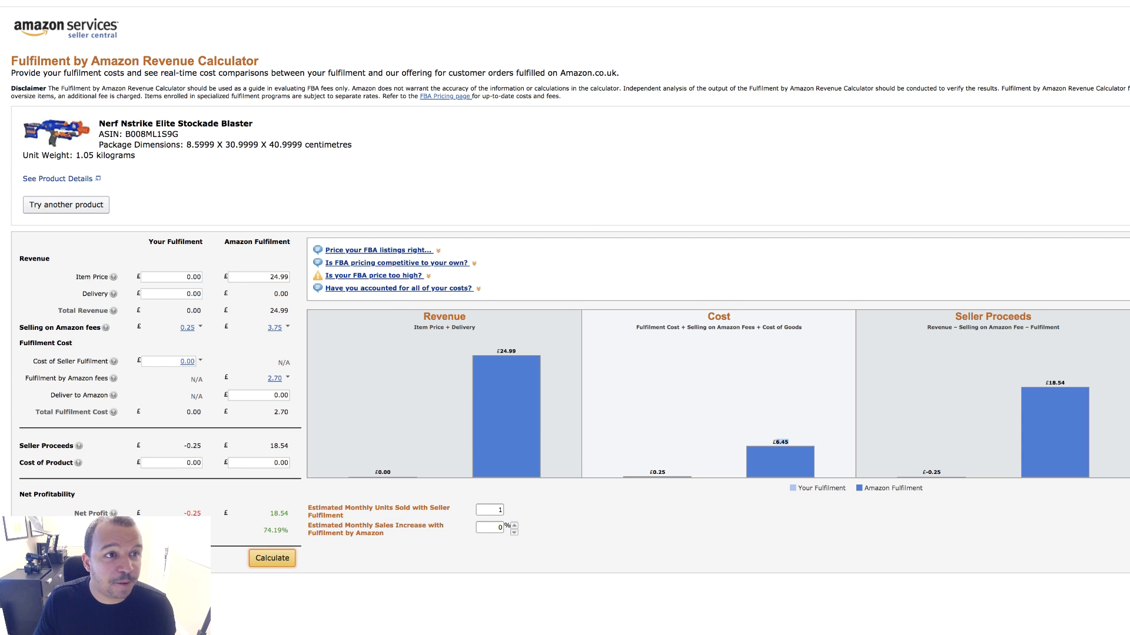
Paste the £6.45 FBA fee preview into L6, giving 42.73% margin
{"action": "key", "text": "ctrl+Tab"}
{"action": "left_click", "coordinate": [792, 139]}
{"action": "type", "text": "£6.45"}
{"action": "left_click", "coordinate": [1088, 129]}
{"action": "scroll", "coordinate": [1112, 209], "scroll_direction": "right", "scroll_amount": 5}
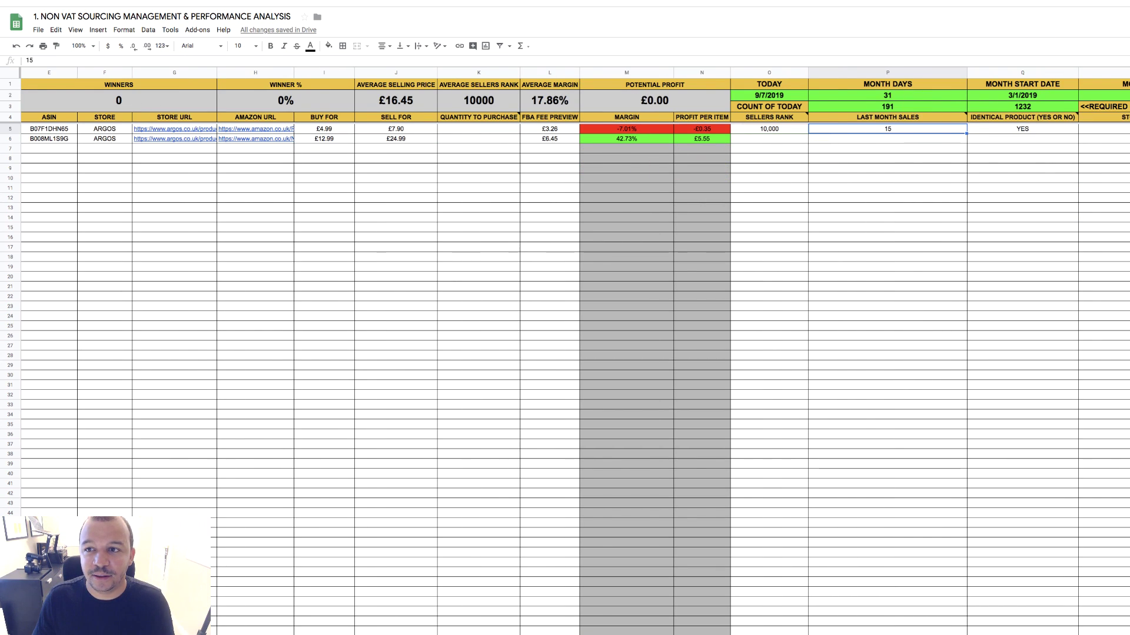
Narrow the blaster's Keepa history to one month, then review both products in the sourcing sheet
{"action": "key", "text": "ctrl+Tab"}
{"action": "key", "text": "ctrl+Tab"}
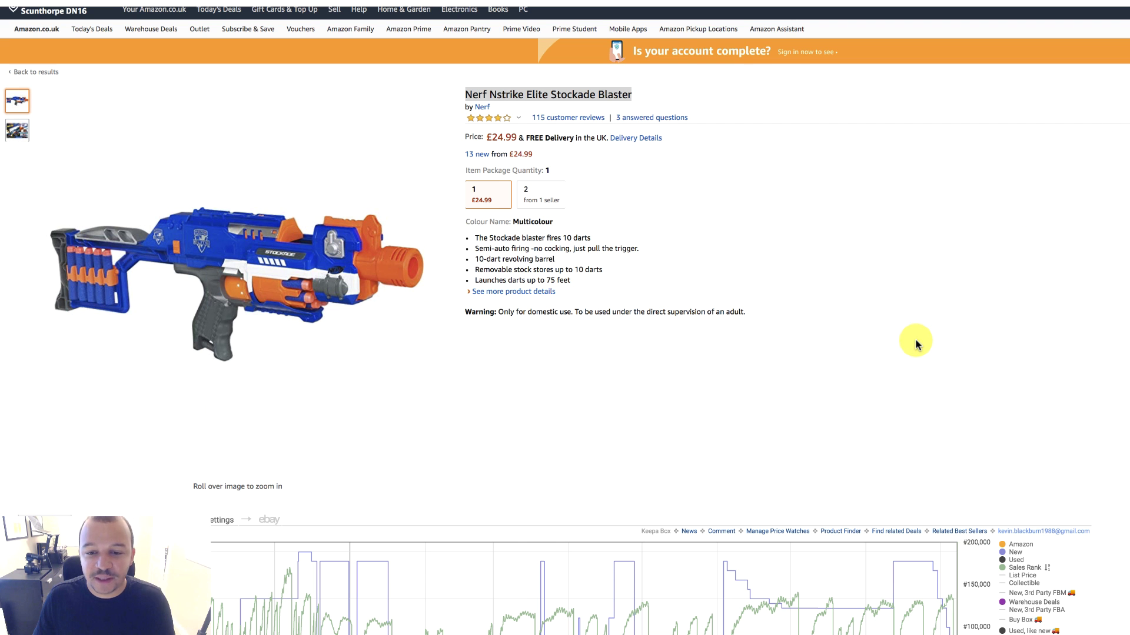
{"action": "scroll", "coordinate": [930, 324], "scroll_direction": "down", "scroll_amount": 5}
{"action": "left_click", "coordinate": [1050, 524]}
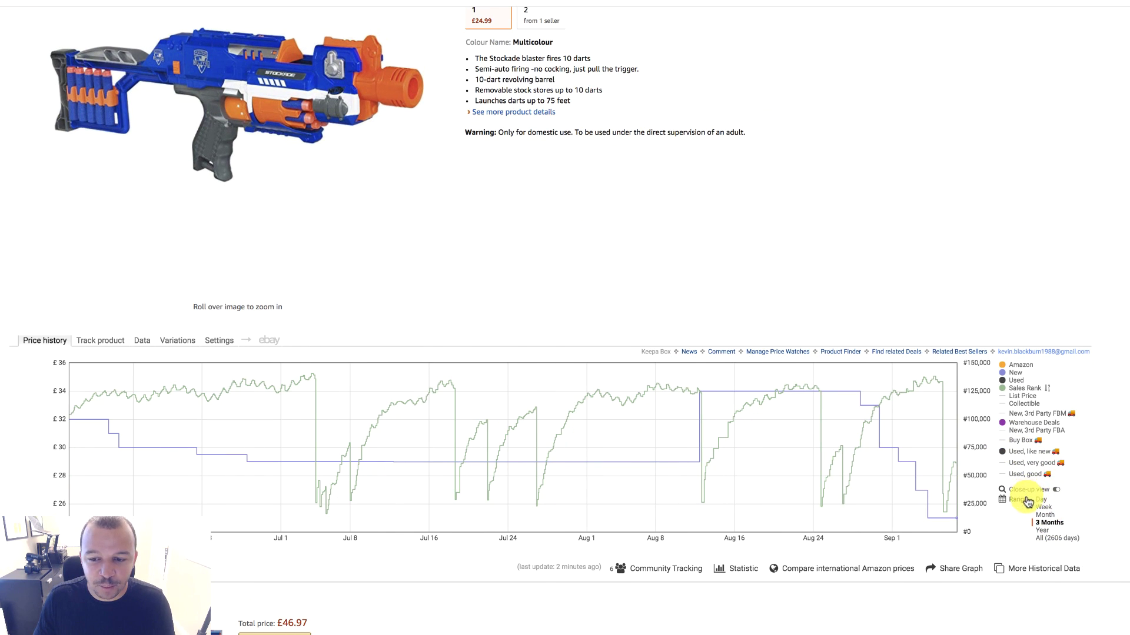
{"action": "left_click", "coordinate": [1045, 515]}
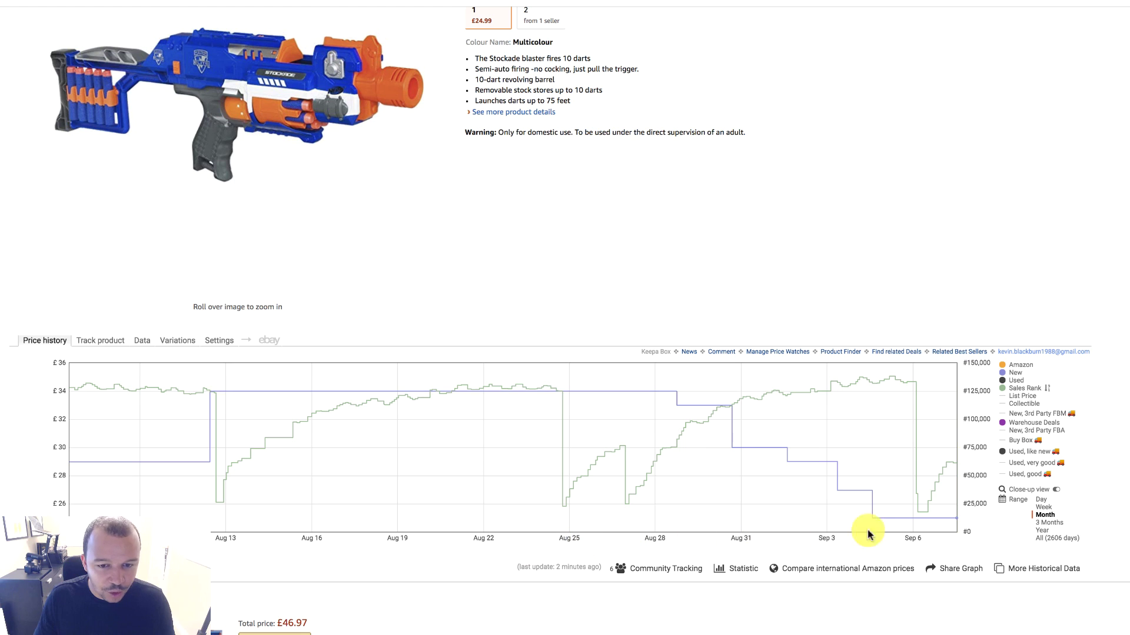
{"action": "scroll", "coordinate": [824, 294], "scroll_direction": "up", "scroll_amount": 3}
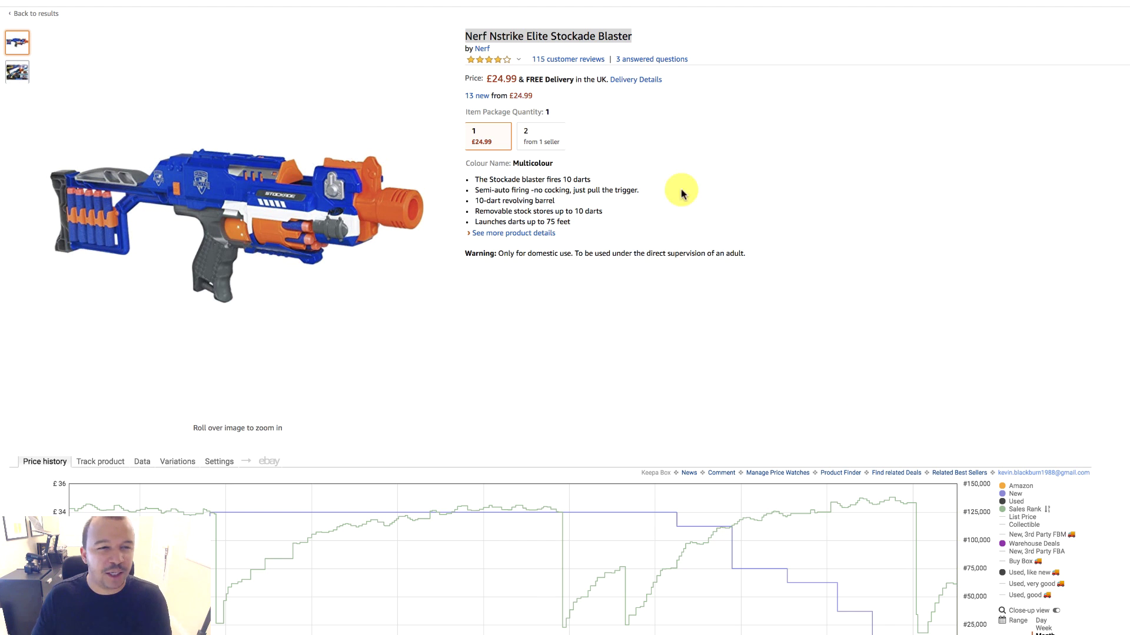
{"action": "key", "text": "ctrl+Tab"}
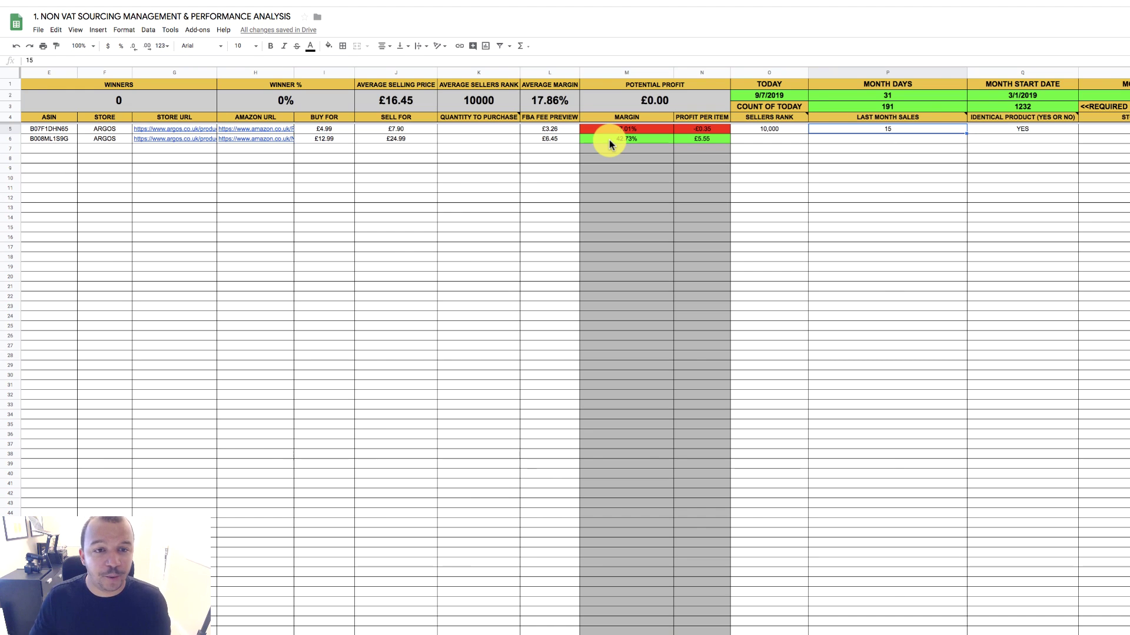
{"action": "scroll", "coordinate": [609, 146], "scroll_direction": "left", "scroll_amount": 6}
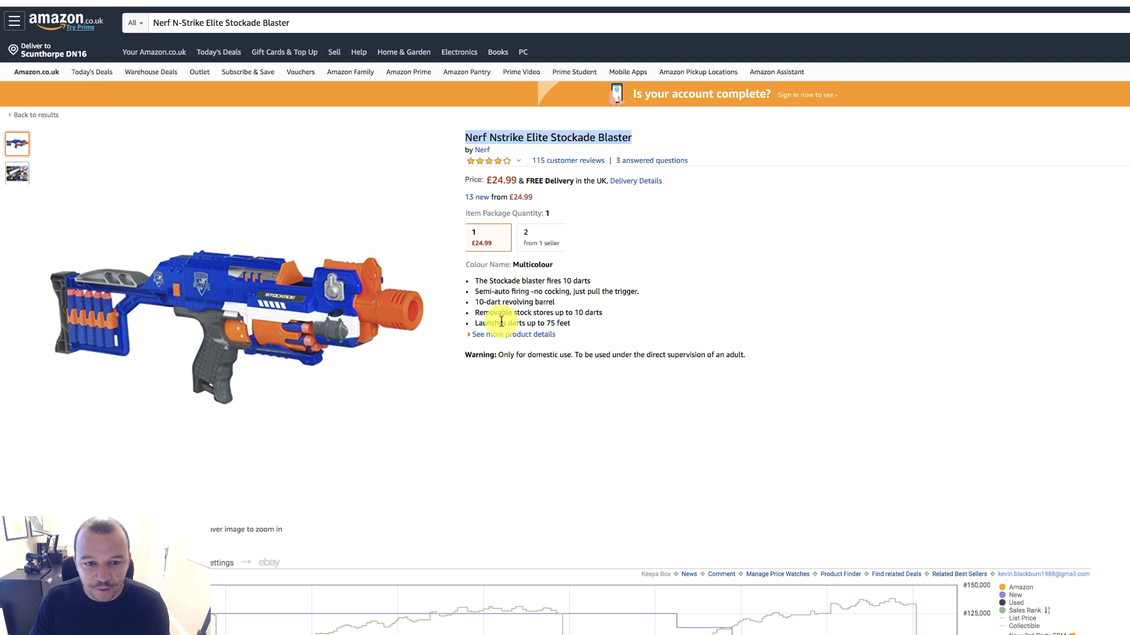
Open the blaster's 13 new offers and scroll through sellers starting at £24.99
{"action": "left_click", "coordinate": [477, 197]}
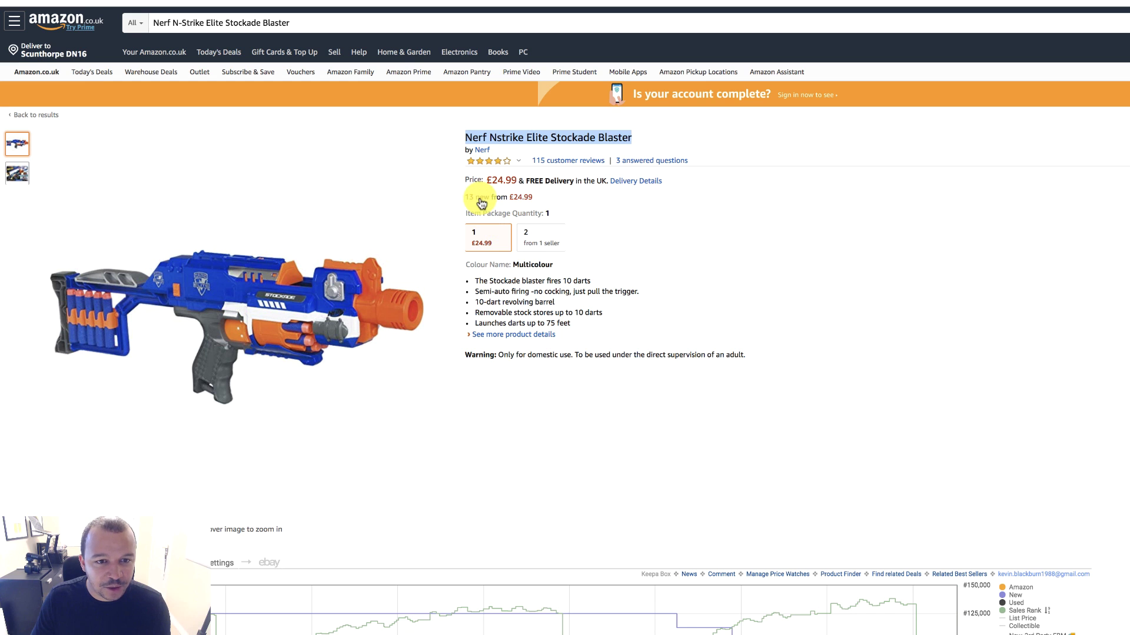
{"action": "scroll", "coordinate": [698, 391], "scroll_direction": "down", "scroll_amount": 2}
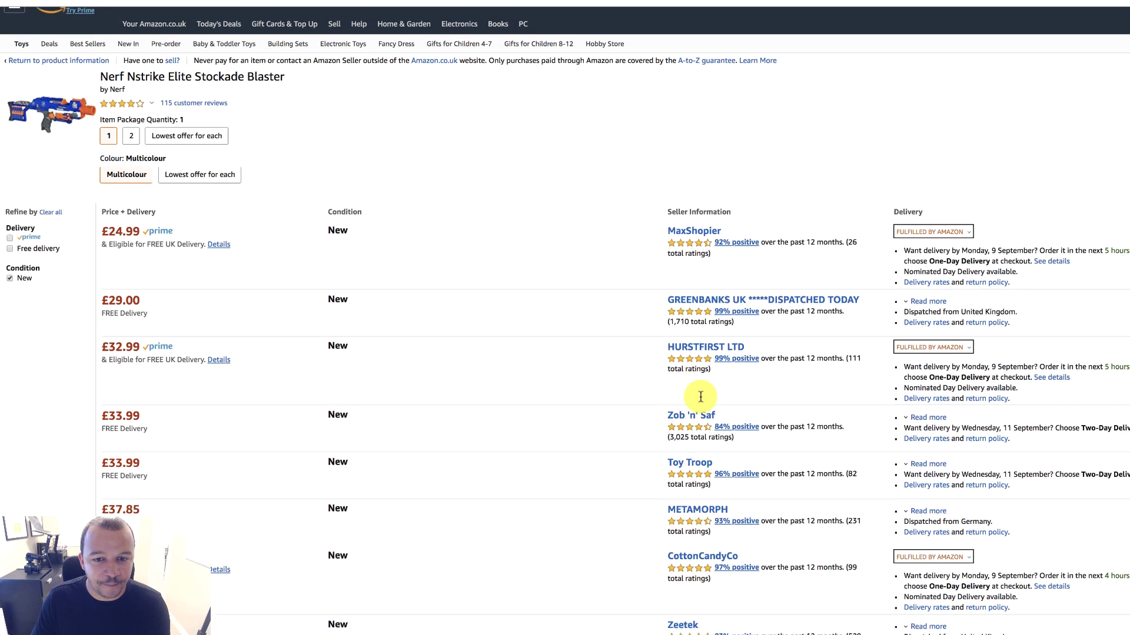
{"action": "scroll", "coordinate": [466, 383], "scroll_direction": "up", "scroll_amount": 2}
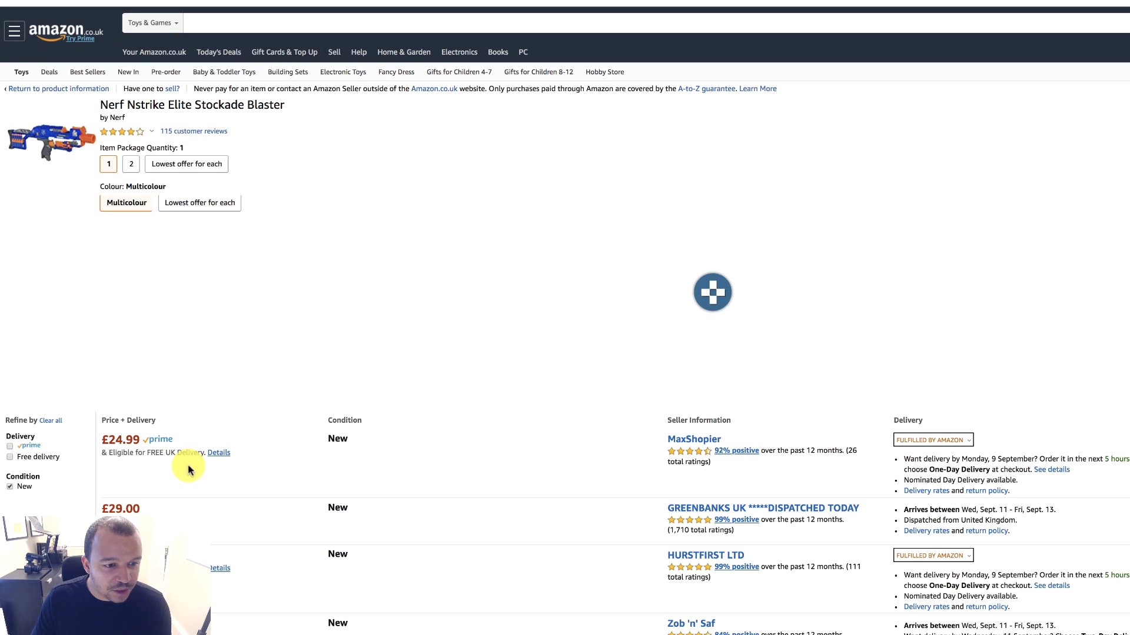
{"action": "scroll", "coordinate": [479, 492], "scroll_direction": "down", "scroll_amount": 3}
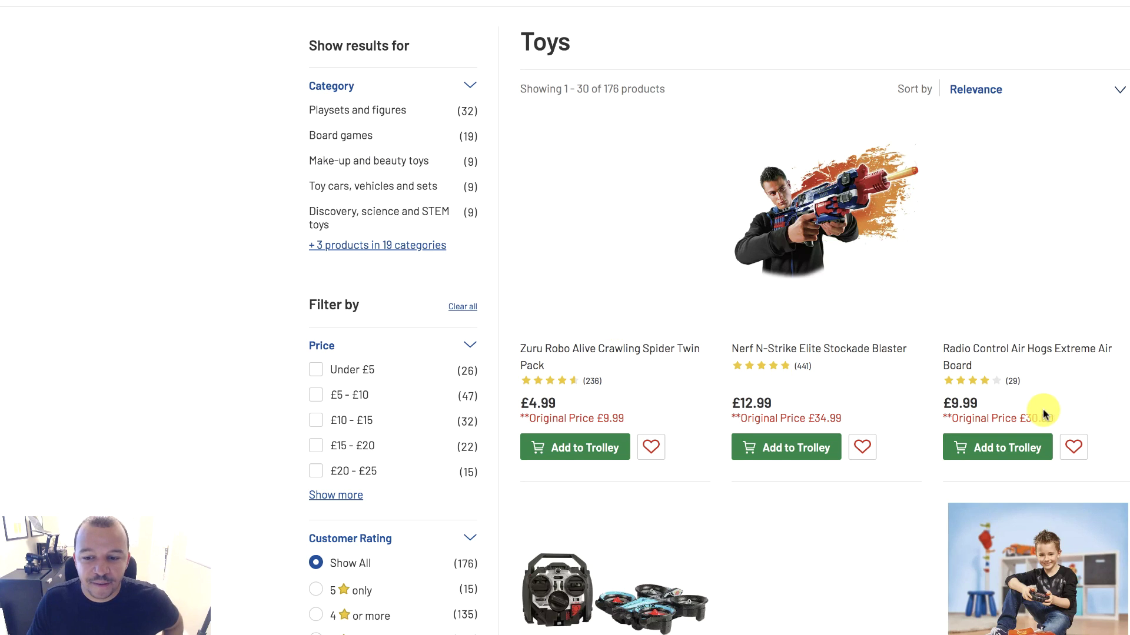
Scroll the Argos Toys listing and open the £11.99 Nerf Zombie Strike SlingFire
{"action": "scroll", "coordinate": [1042, 408], "scroll_direction": "down", "scroll_amount": 8}
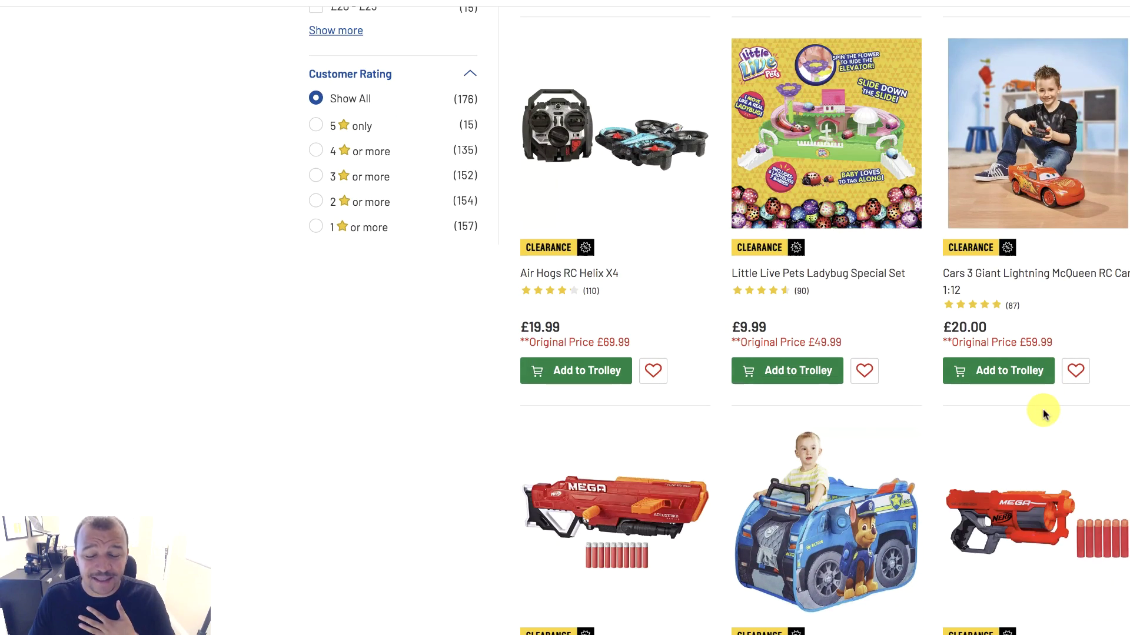
{"action": "scroll", "coordinate": [1043, 412], "scroll_direction": "down", "scroll_amount": 10}
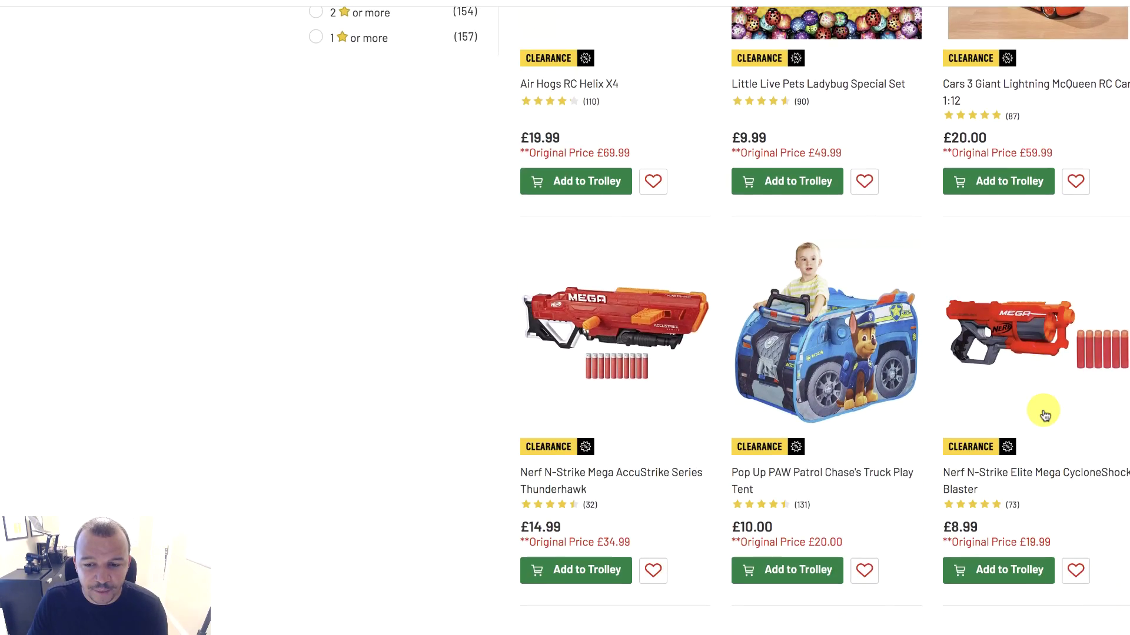
{"action": "scroll", "coordinate": [854, 447], "scroll_direction": "down", "scroll_amount": 8}
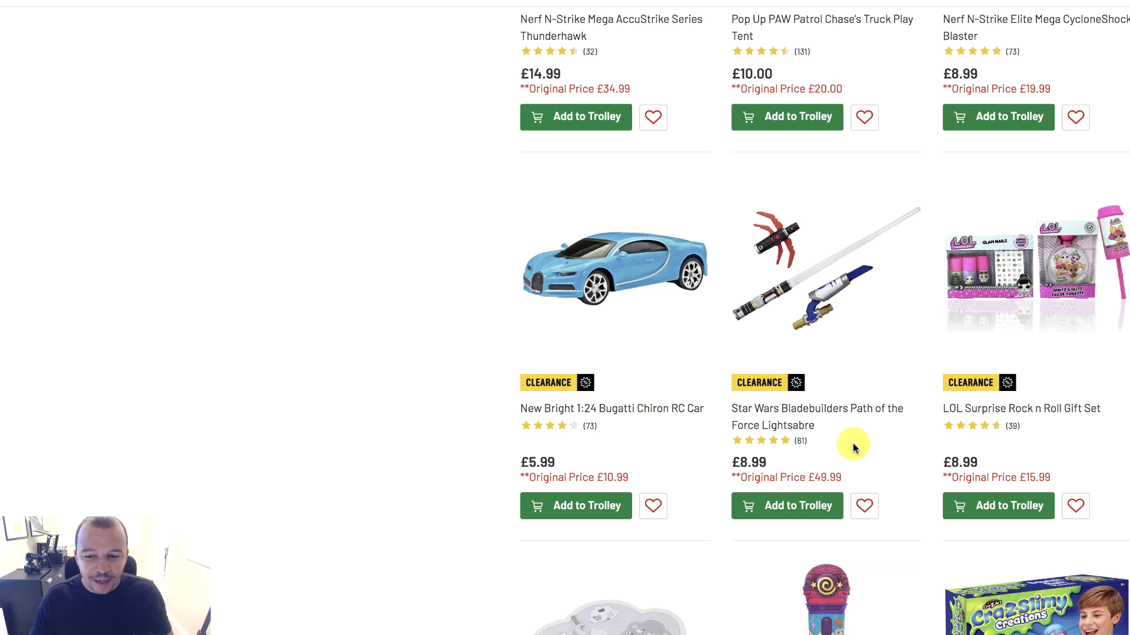
{"action": "scroll", "coordinate": [853, 447], "scroll_direction": "down", "scroll_amount": 8}
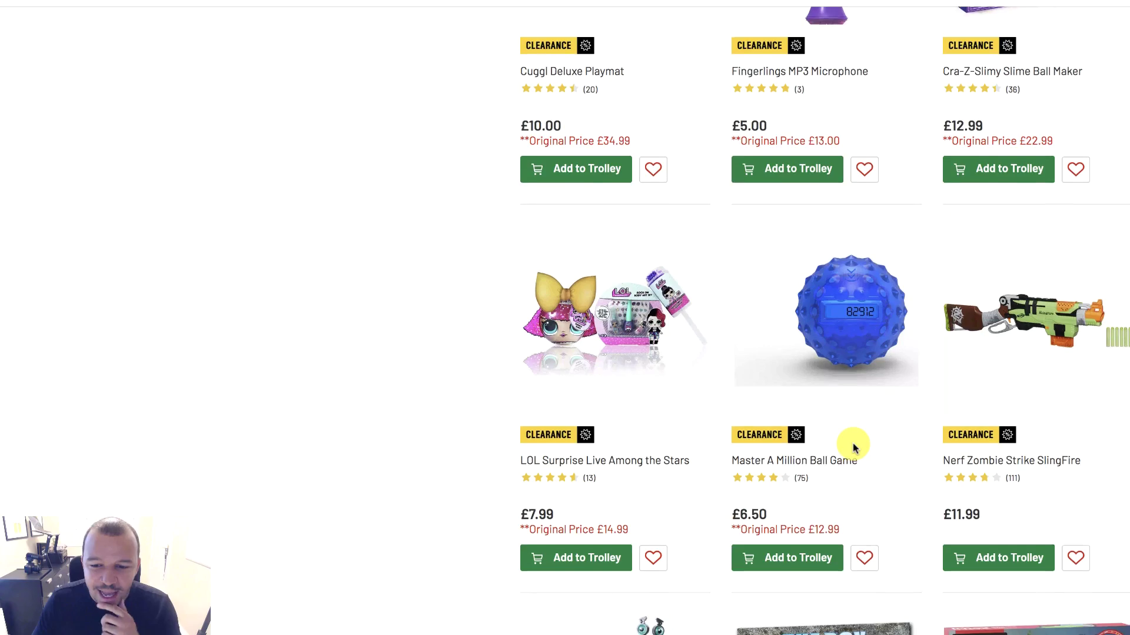
{"action": "scroll", "coordinate": [854, 447], "scroll_direction": "up", "scroll_amount": 3}
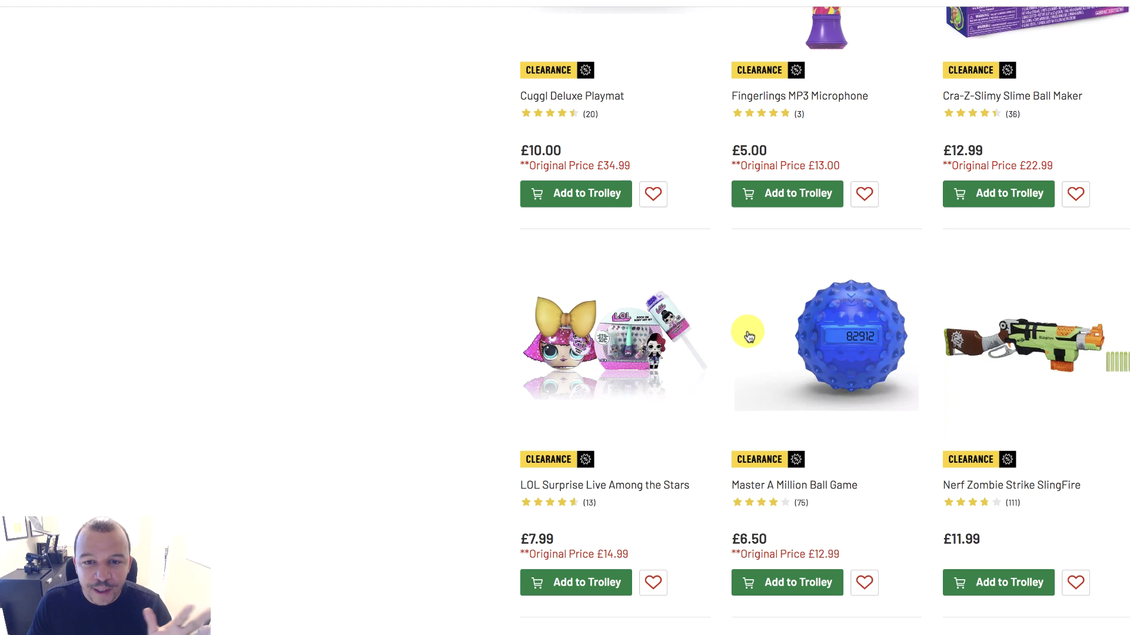
{"action": "left_click", "coordinate": [1008, 486]}
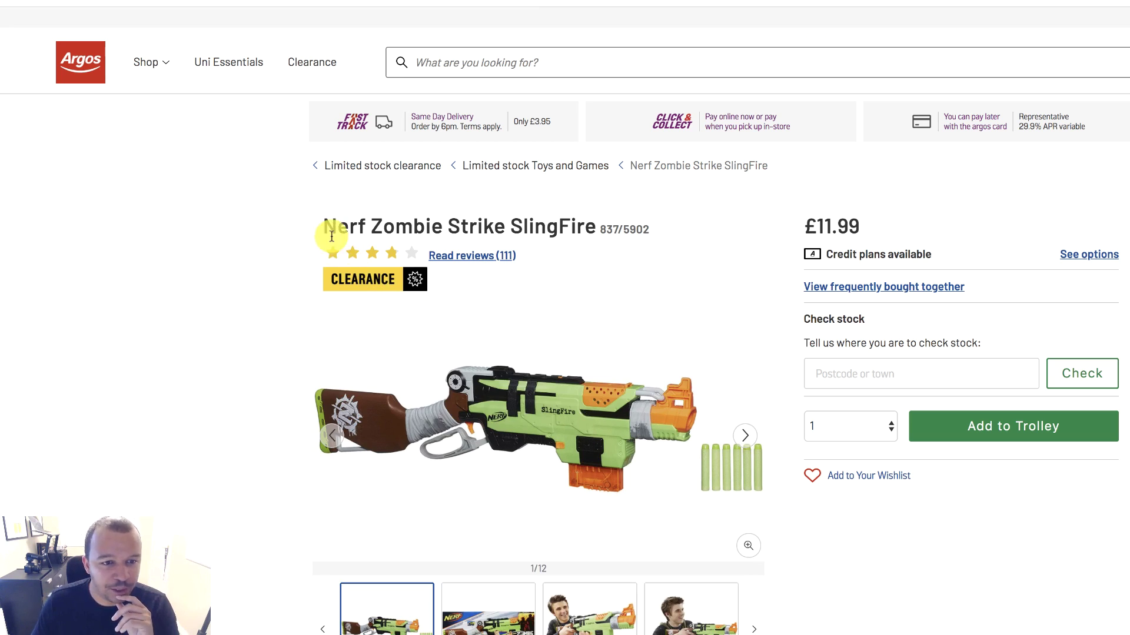
Search Amazon.co.uk for the SlingFire's product title
{"action": "left_click_drag", "start_coordinate": [325, 225], "coordinate": [594, 226]}
{"action": "right_click", "coordinate": [593, 225]}
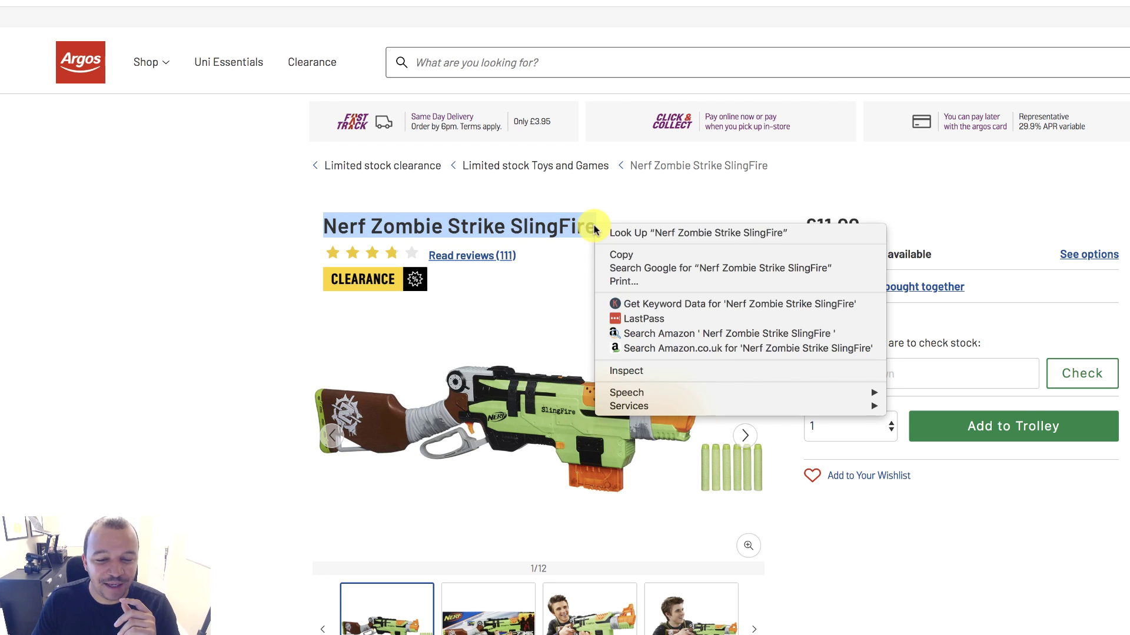
{"action": "left_click", "coordinate": [669, 347]}
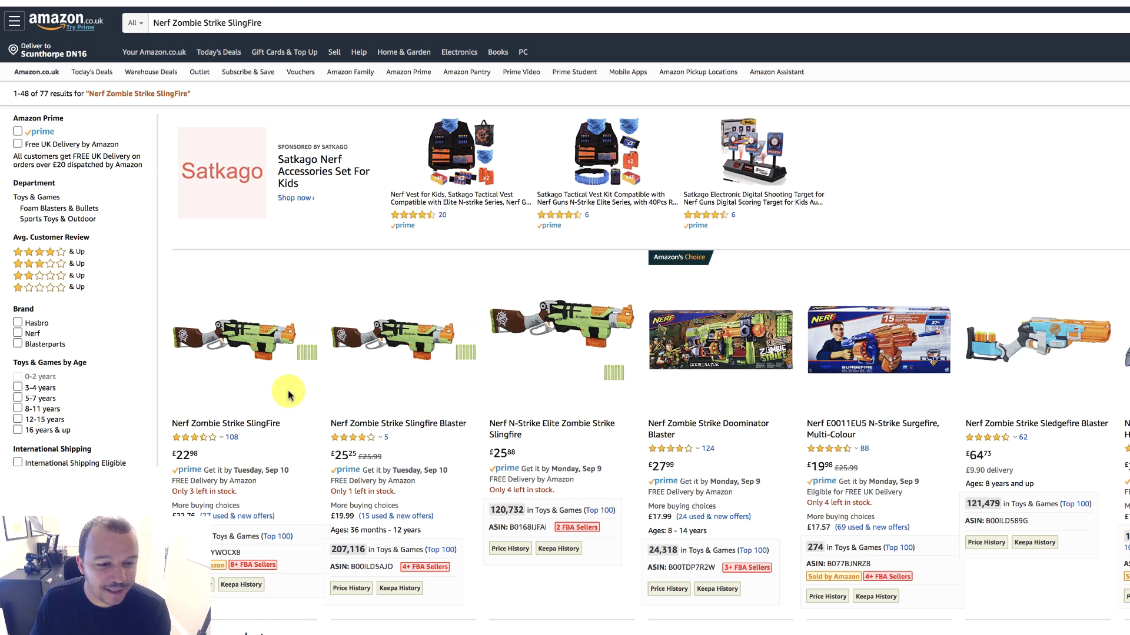
Compare with the Argos listing, then open the first Nerf Zombie Strike SlingFire result at £22.98
{"action": "key", "text": "ctrl+Tab"}
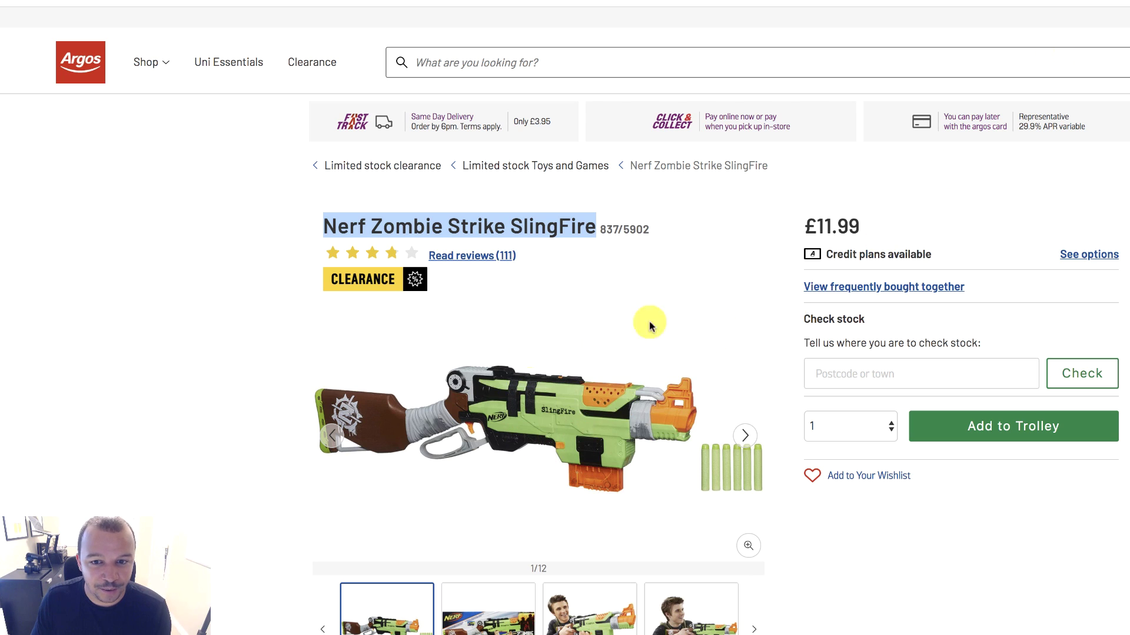
{"action": "key", "text": "ctrl+Tab"}
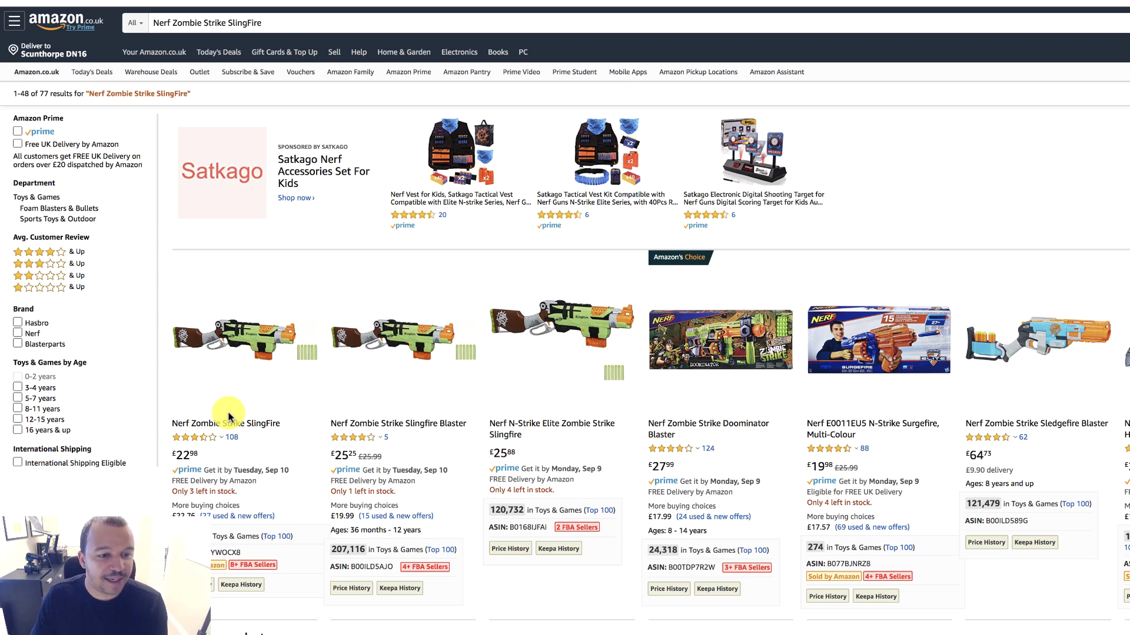
{"action": "mouse_move", "coordinate": [241, 338]}
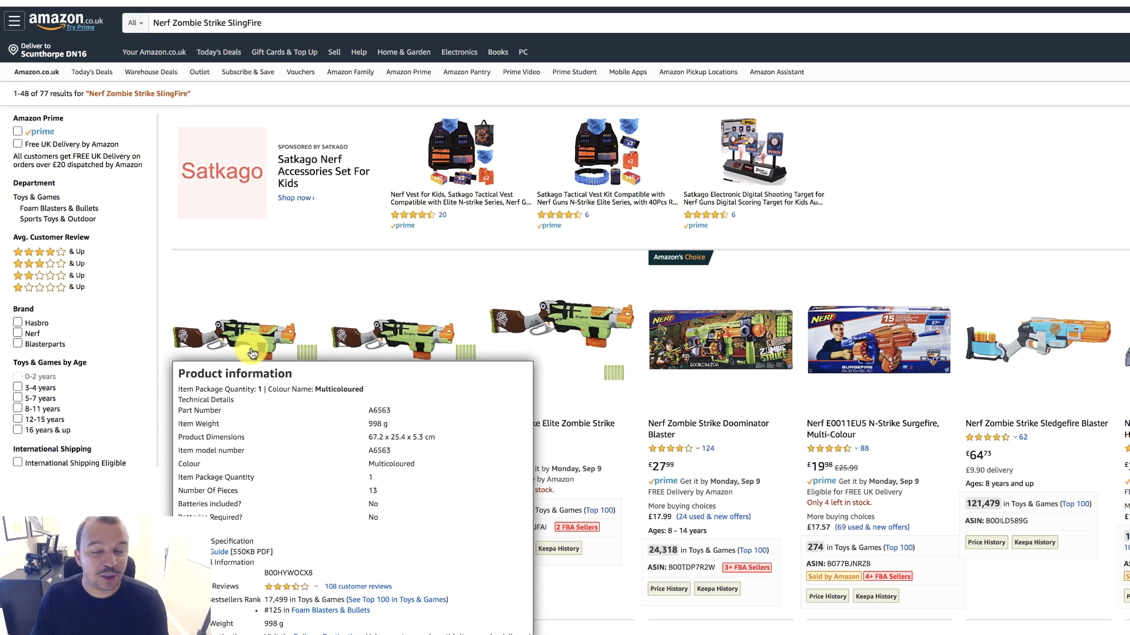
{"action": "left_click", "coordinate": [252, 353]}
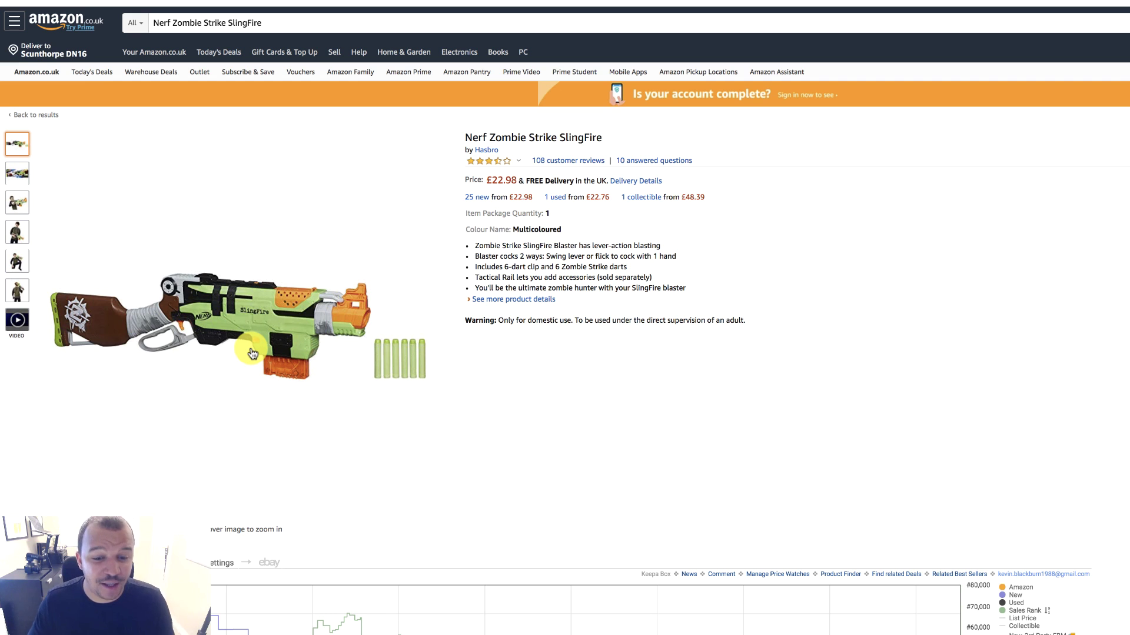
Add Buy Box prices to the SlingFire's Keepa price chart
{"action": "scroll", "coordinate": [1112, 412], "scroll_direction": "down", "scroll_amount": 1}
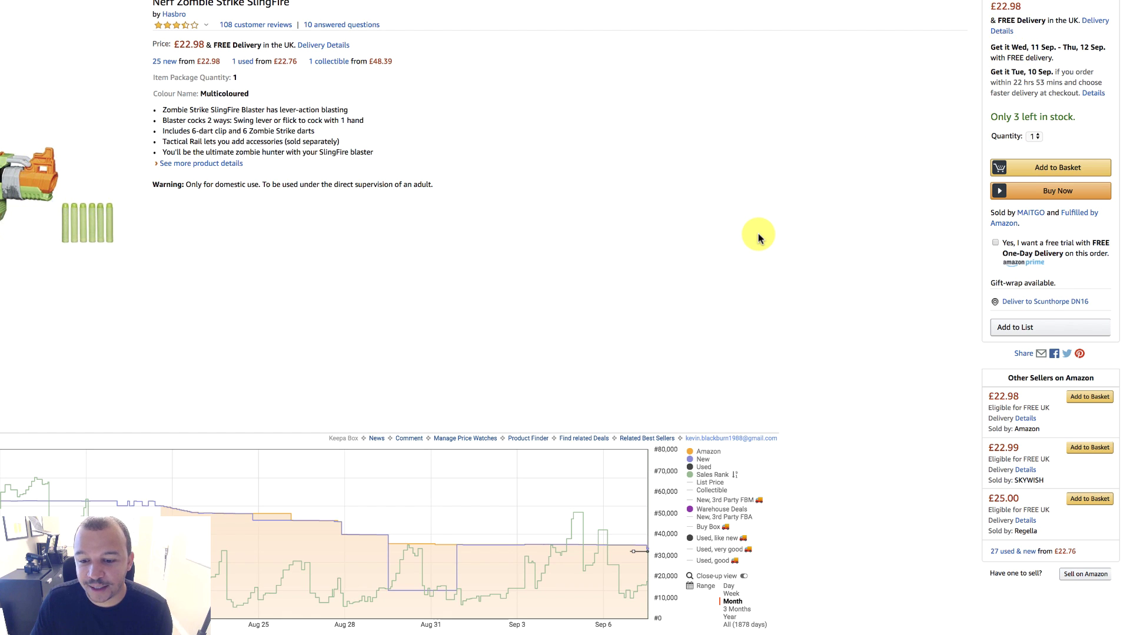
{"action": "scroll", "coordinate": [756, 259], "scroll_direction": "down", "scroll_amount": 3}
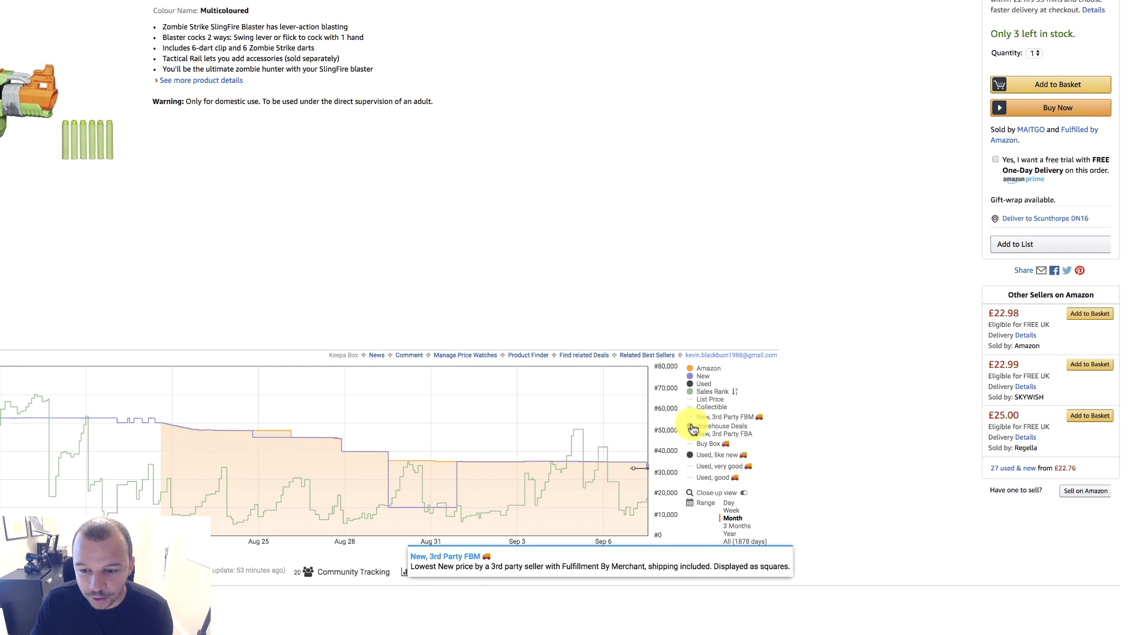
{"action": "left_click", "coordinate": [697, 444]}
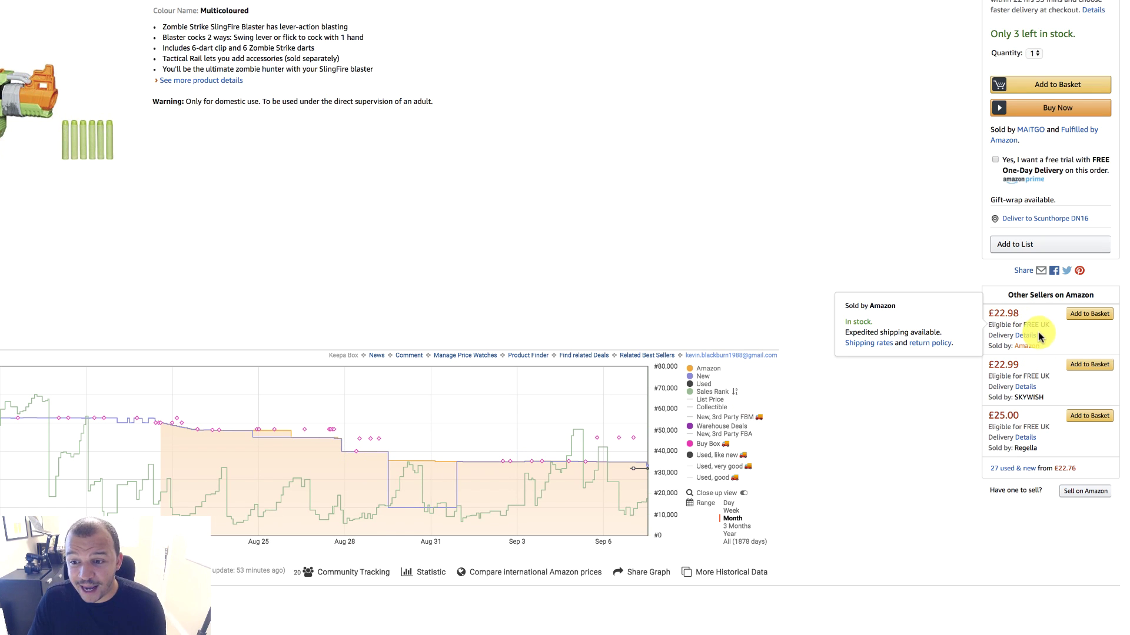
{"action": "scroll", "coordinate": [494, 190], "scroll_direction": "up", "scroll_amount": 2}
{"action": "scroll", "coordinate": [493, 190], "scroll_direction": "down", "scroll_amount": 1}
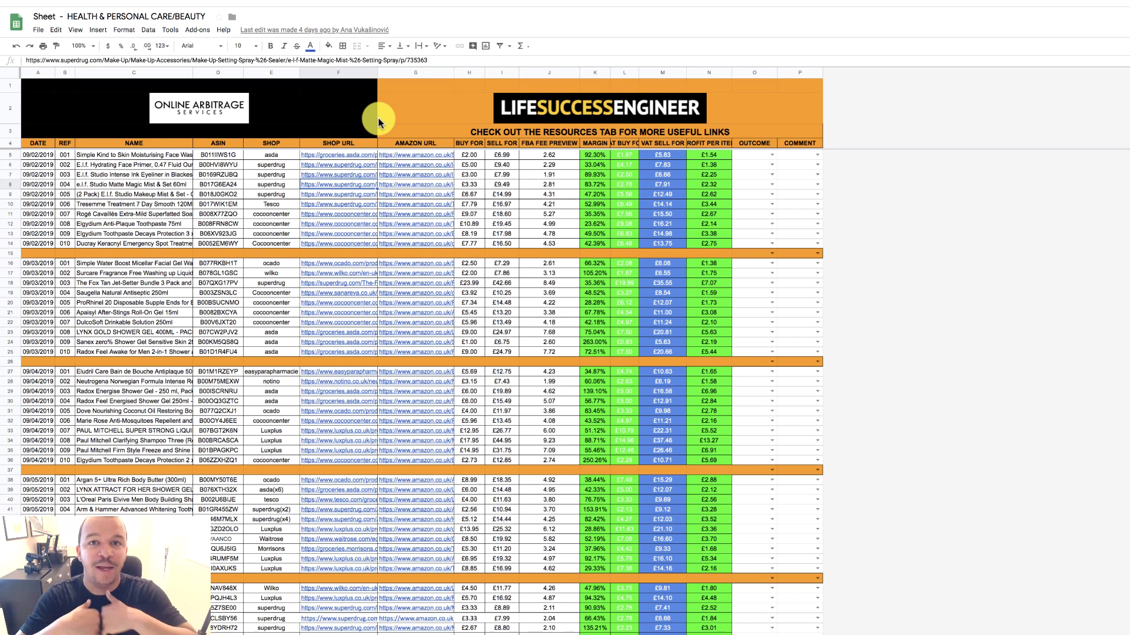
Inspect the Tesco shop entry and ASIN B06XV923JG, then view the e.l.f. spray's Amazon page
{"action": "left_click", "coordinate": [287, 203]}
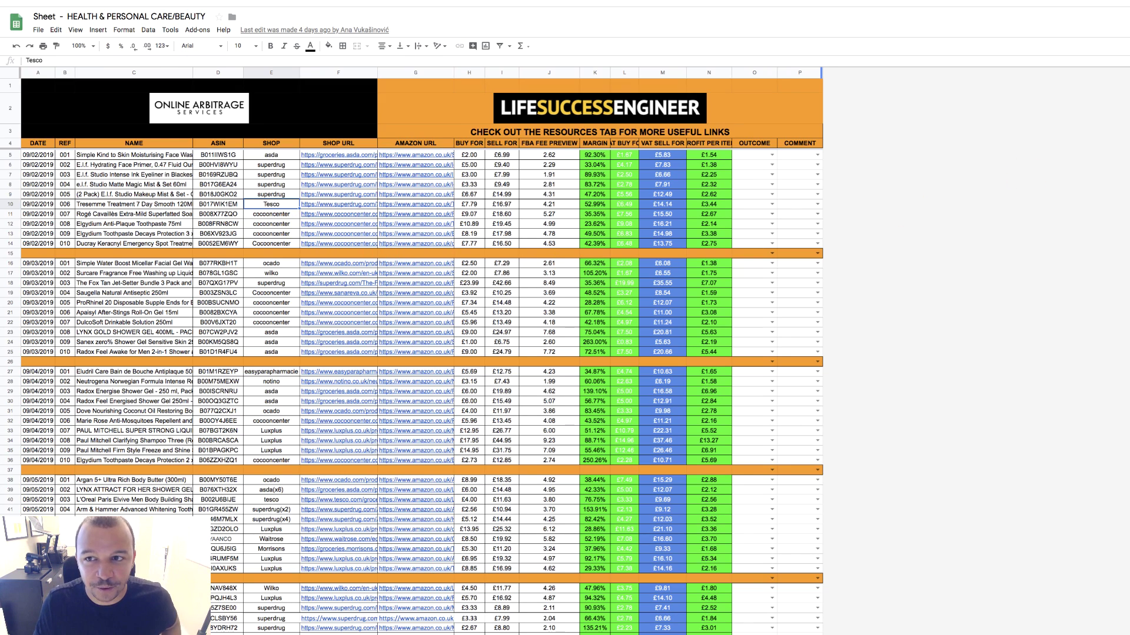
{"action": "left_click", "coordinate": [204, 236]}
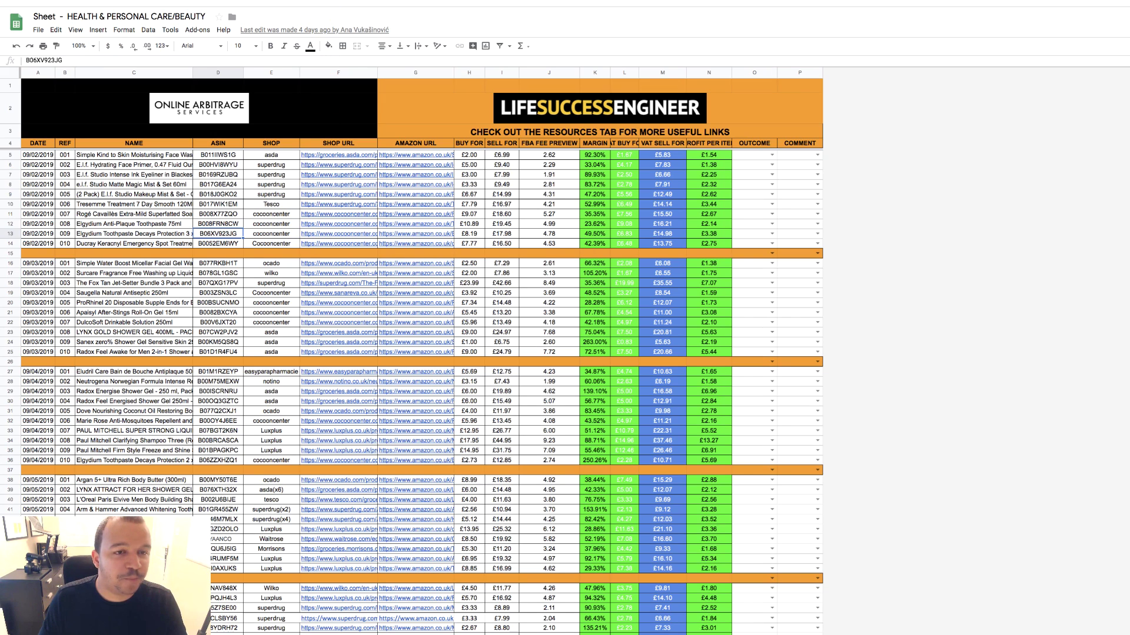
{"action": "key", "text": "ctrl+Tab"}
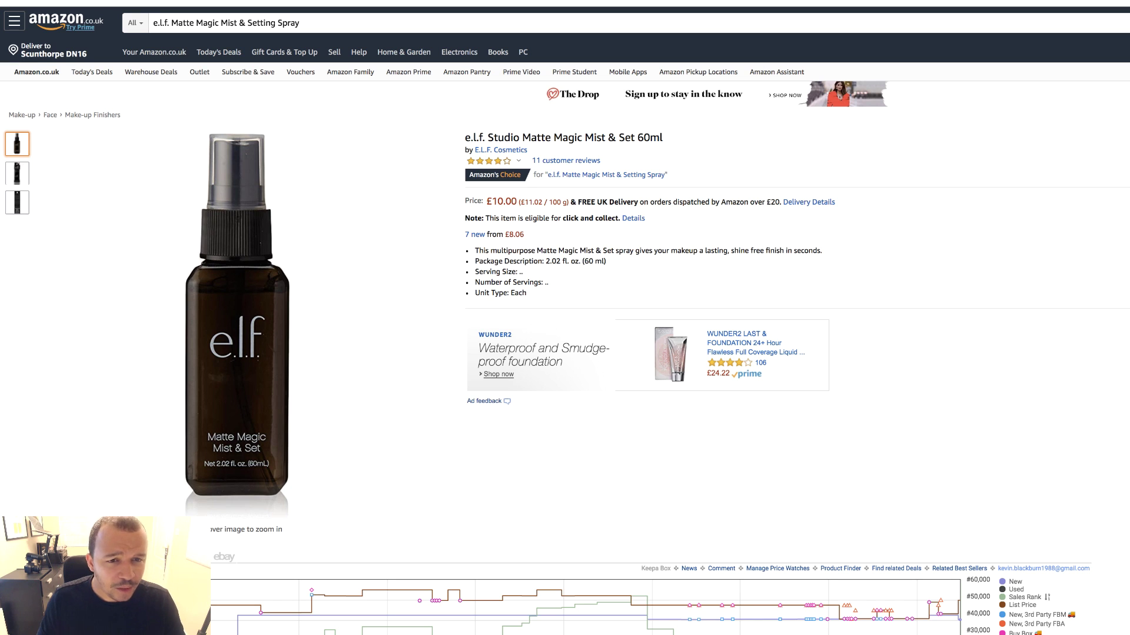
Check Superdrug's £5.00 e.l.f. spray page and dismiss its session-timeout notice
{"action": "key", "text": "ctrl+Tab"}
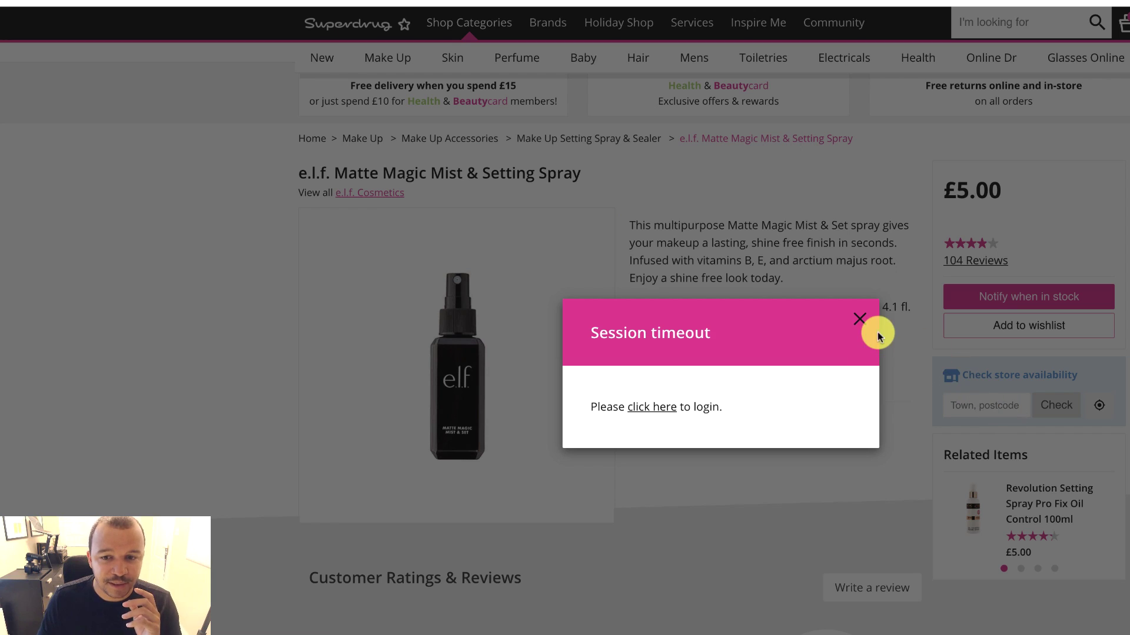
{"action": "left_click", "coordinate": [862, 322]}
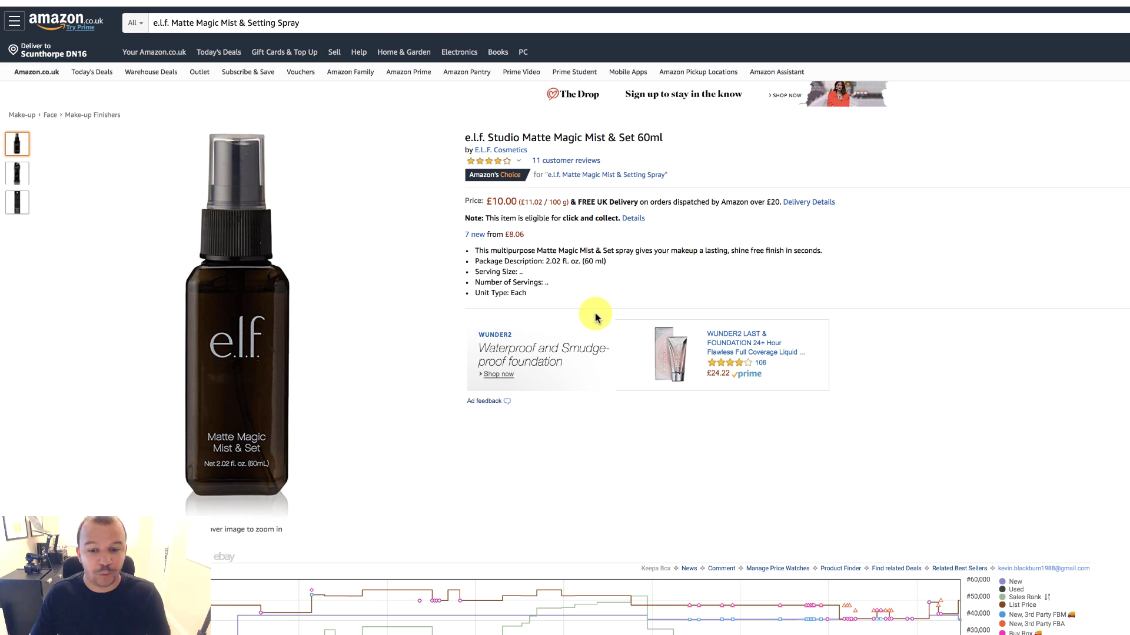
Set the e.l.f. mist's Keepa chart range to 3 months, then return to the sourcing spreadsheet
{"action": "scroll", "coordinate": [996, 423], "scroll_direction": "down", "scroll_amount": 1}
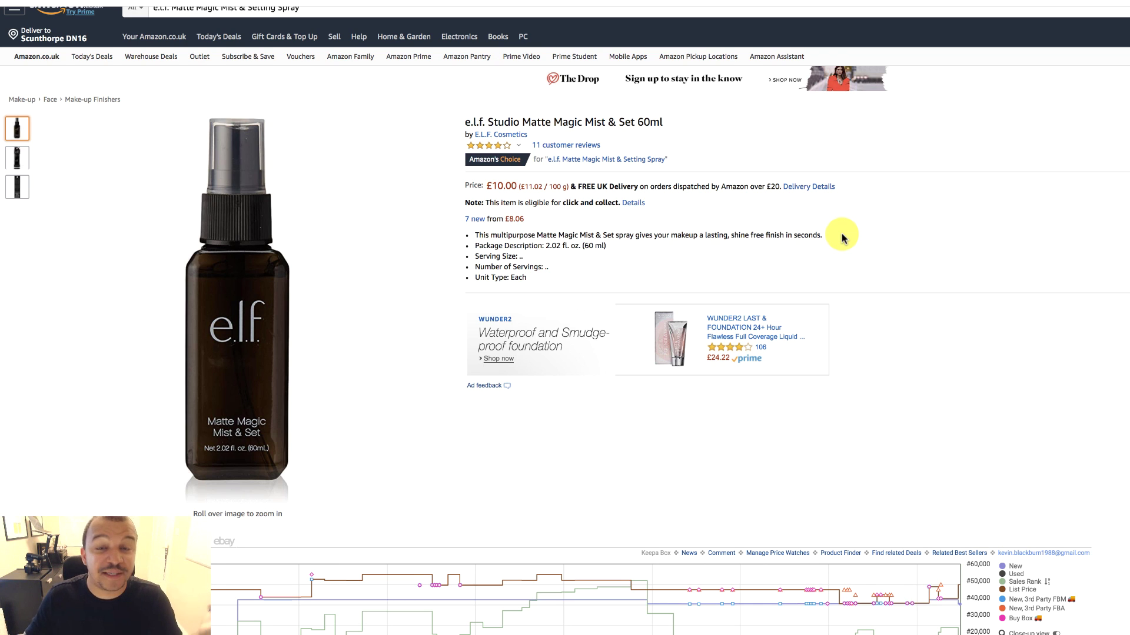
{"action": "scroll", "coordinate": [844, 235], "scroll_direction": "down", "scroll_amount": 1}
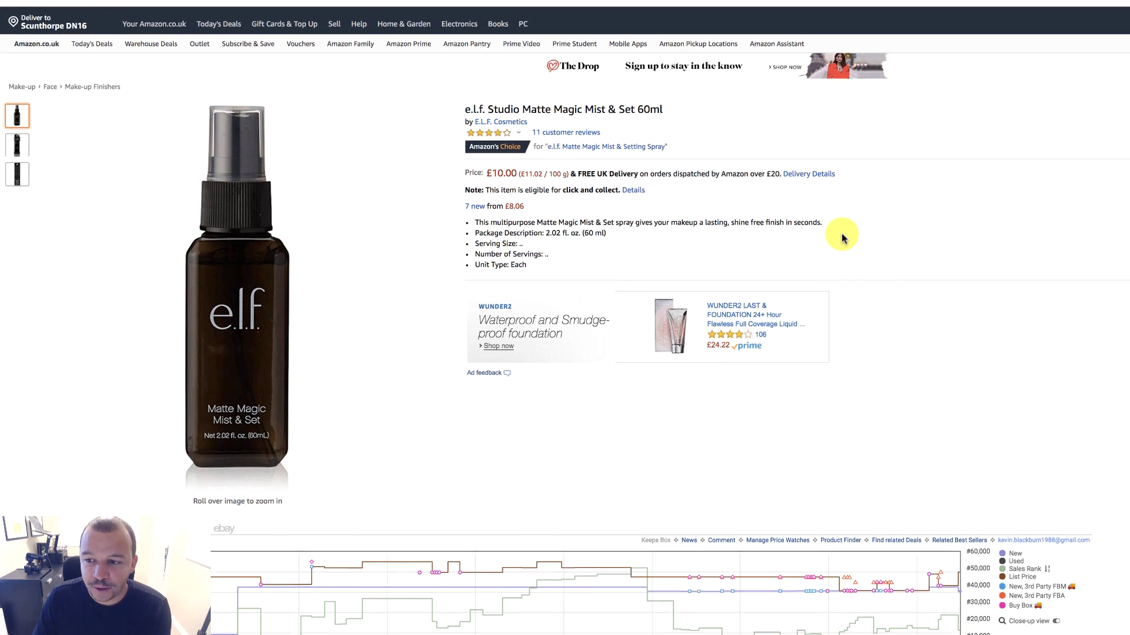
{"action": "scroll", "coordinate": [895, 465], "scroll_direction": "down", "scroll_amount": 3}
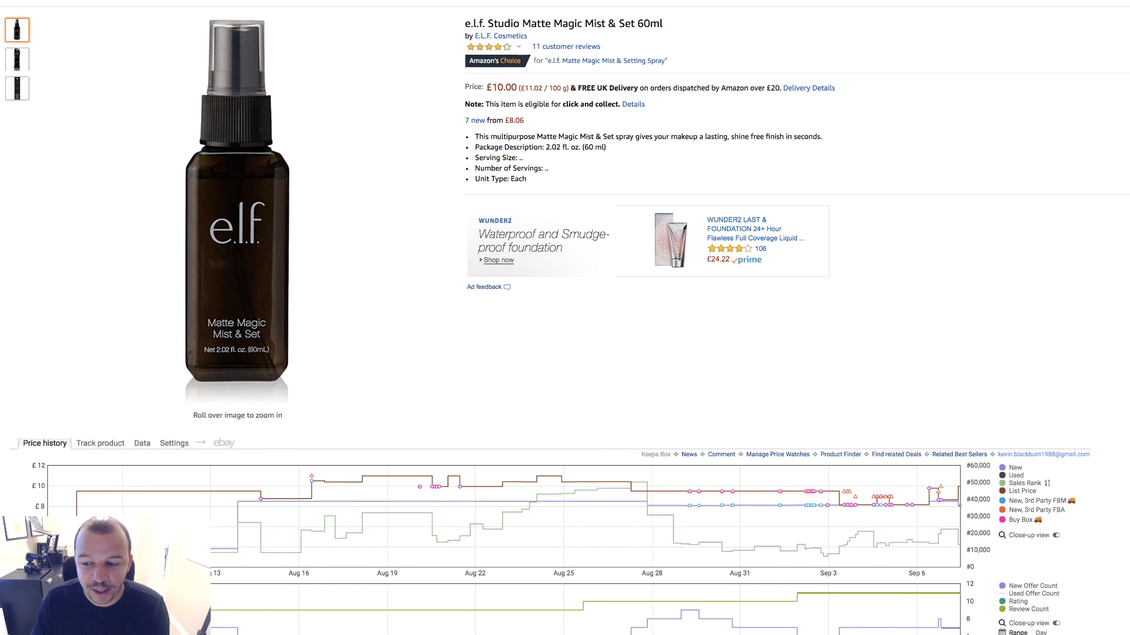
{"action": "left_click", "coordinate": [1049, 569]}
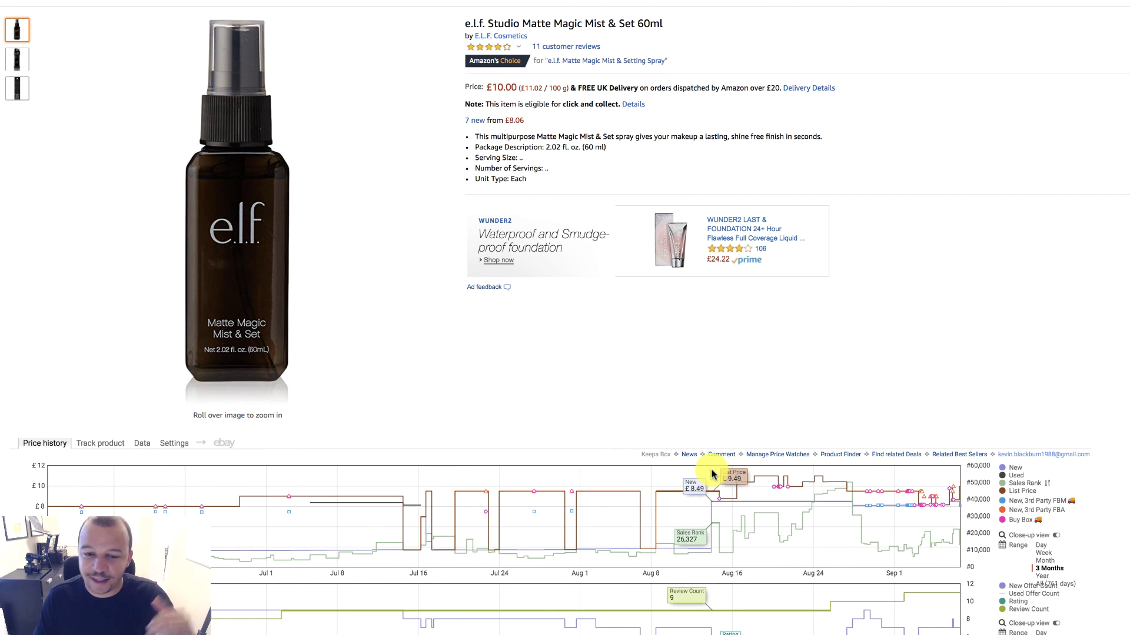
{"action": "scroll", "coordinate": [807, 544], "scroll_direction": "down", "scroll_amount": 3}
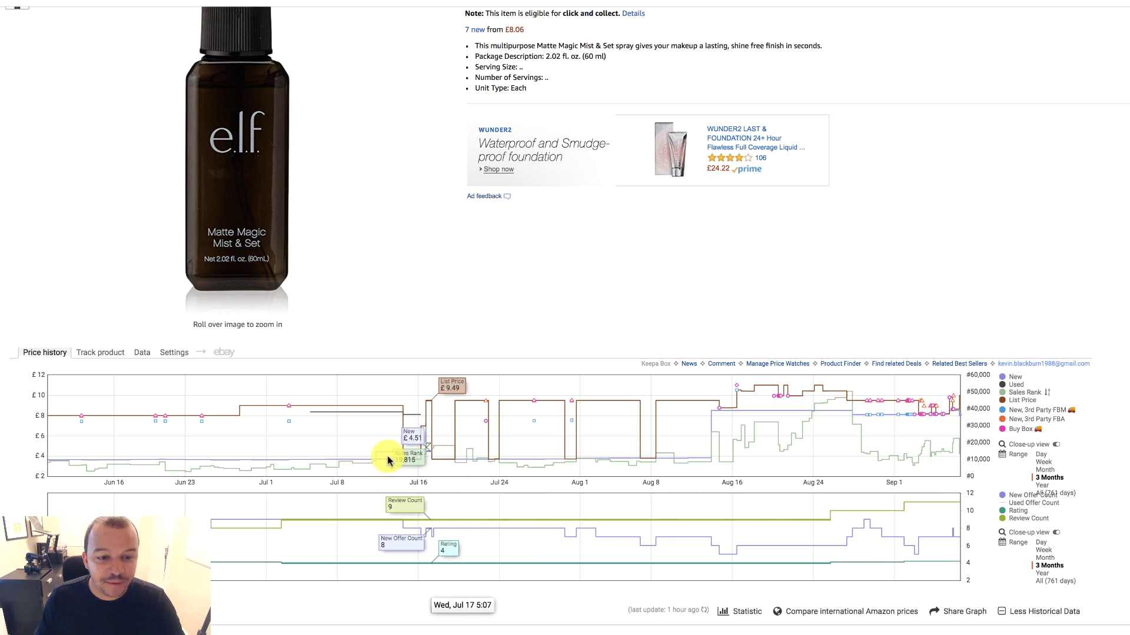
{"action": "scroll", "coordinate": [835, 441], "scroll_direction": "up", "scroll_amount": 5}
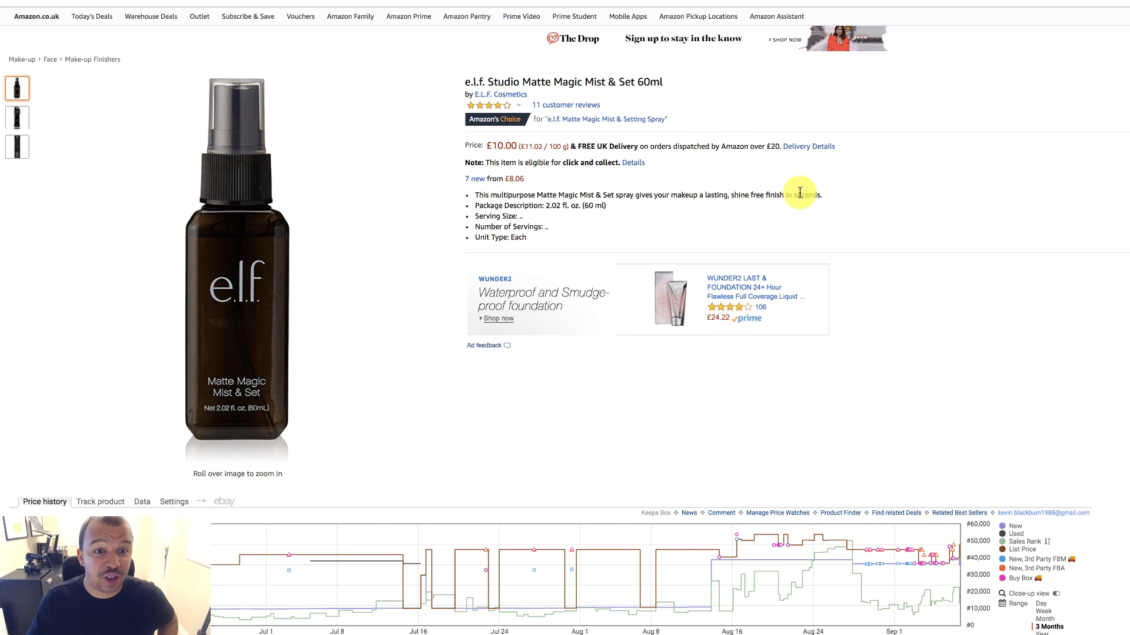
{"action": "key", "text": "ctrl+Tab"}
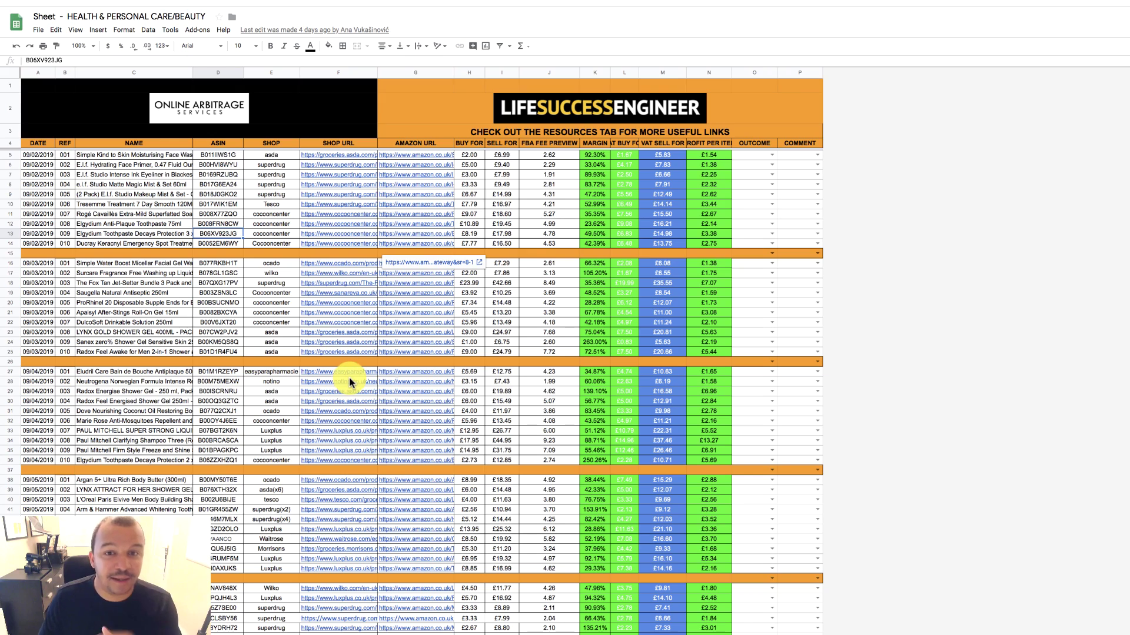
Mark the Surcare row WINNER and the Saugella row LOSER with comment 'Different Product'
{"action": "left_click", "coordinate": [771, 273]}
{"action": "left_click", "coordinate": [763, 291]}
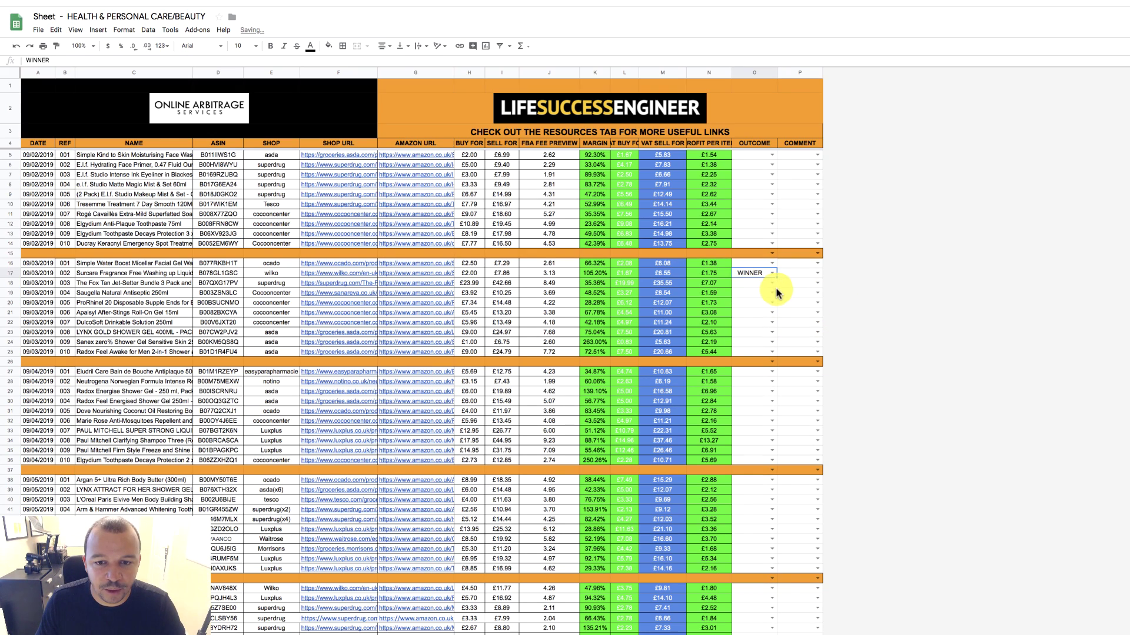
{"action": "left_click", "coordinate": [772, 293]}
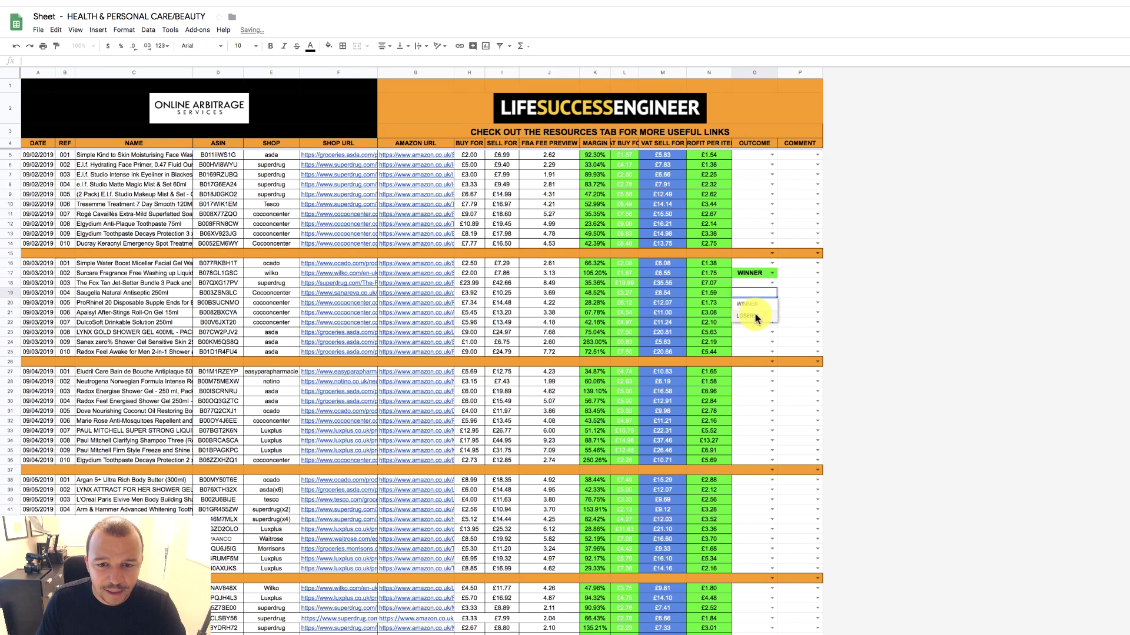
{"action": "left_click", "coordinate": [750, 318]}
{"action": "left_click", "coordinate": [817, 292]}
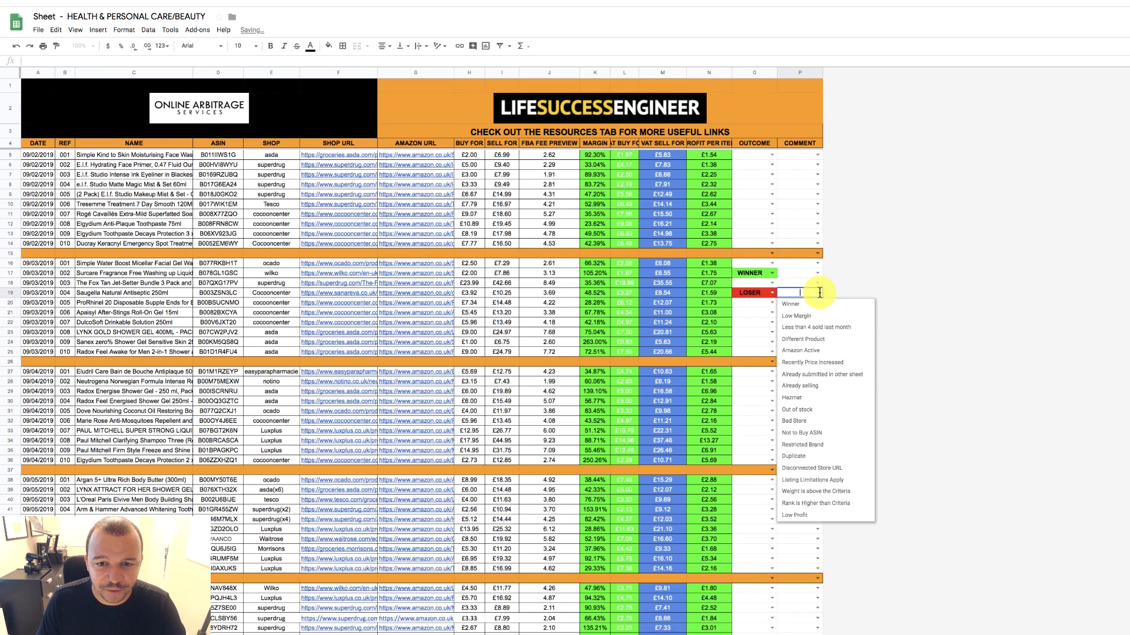
{"action": "left_click", "coordinate": [806, 299]}
{"action": "left_click", "coordinate": [817, 293]}
{"action": "left_click", "coordinate": [804, 342]}
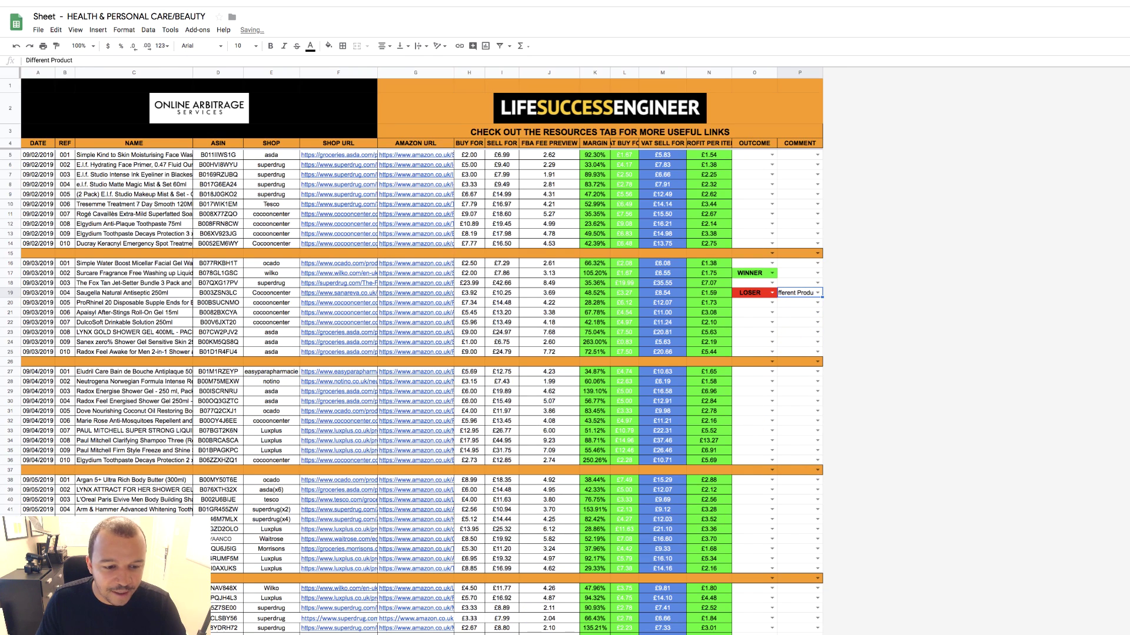
Check the sheet holding the Saugella LOSER row, then go back to the Amazon product page
{"action": "key", "text": "ctrl+Page_Down"}
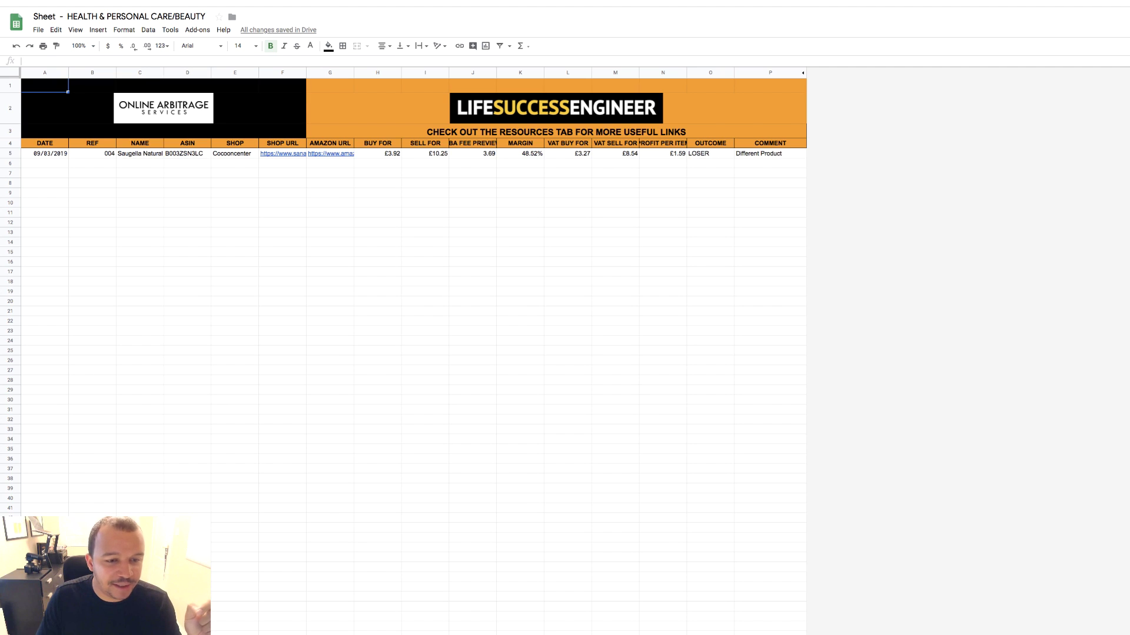
{"action": "key", "text": "ctrl+Page_Up"}
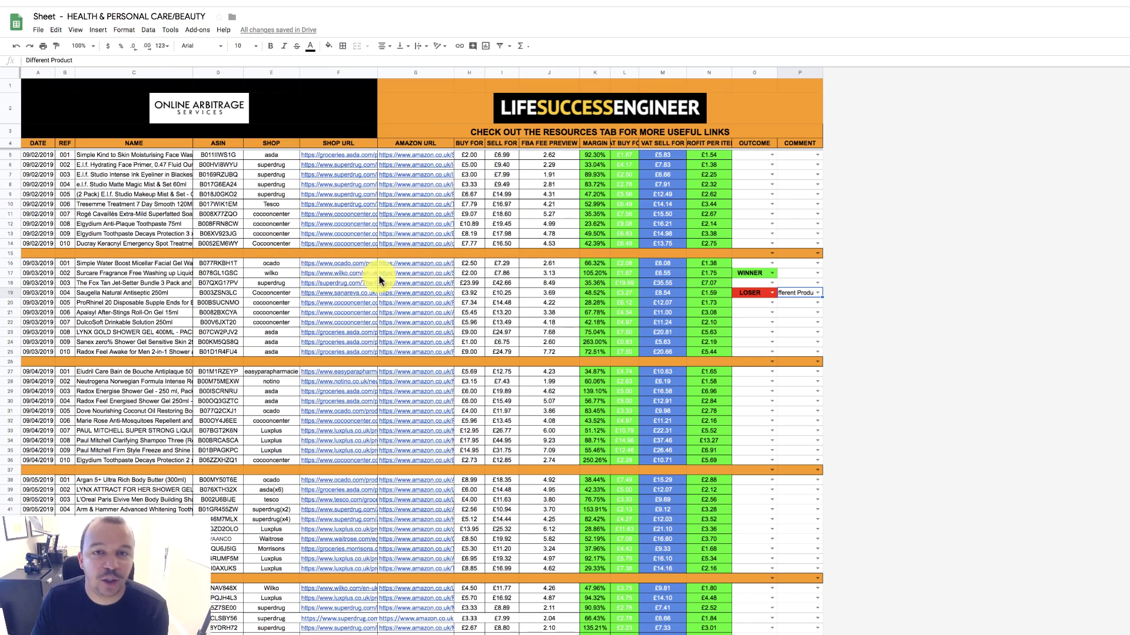
{"action": "mouse_move", "coordinate": [383, 238]}
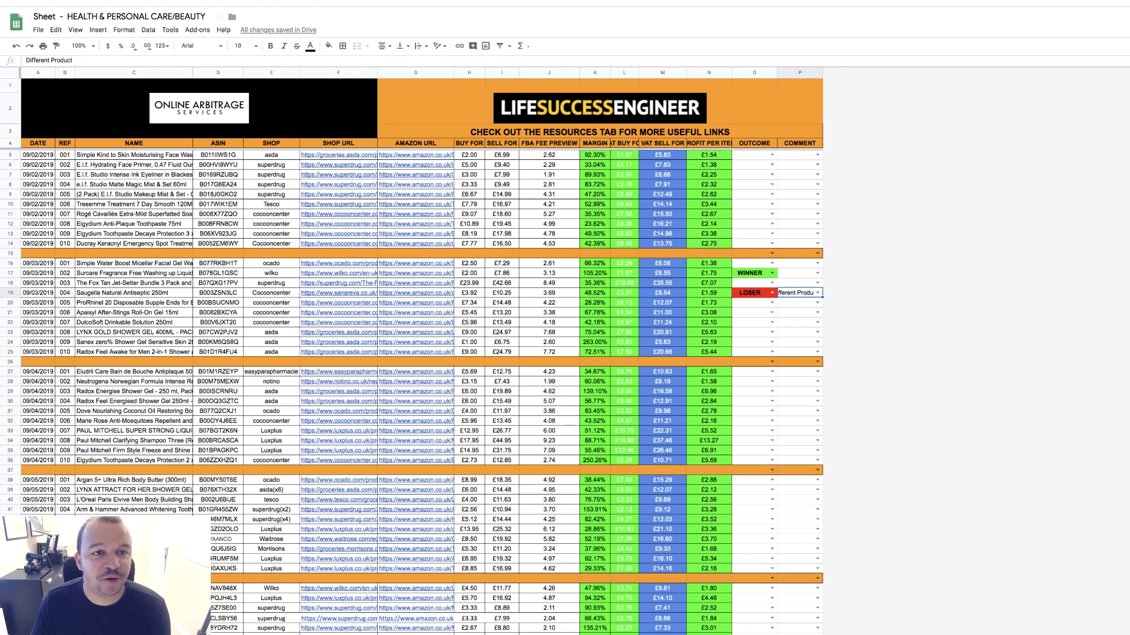
{"action": "key", "text": "ctrl+Tab"}
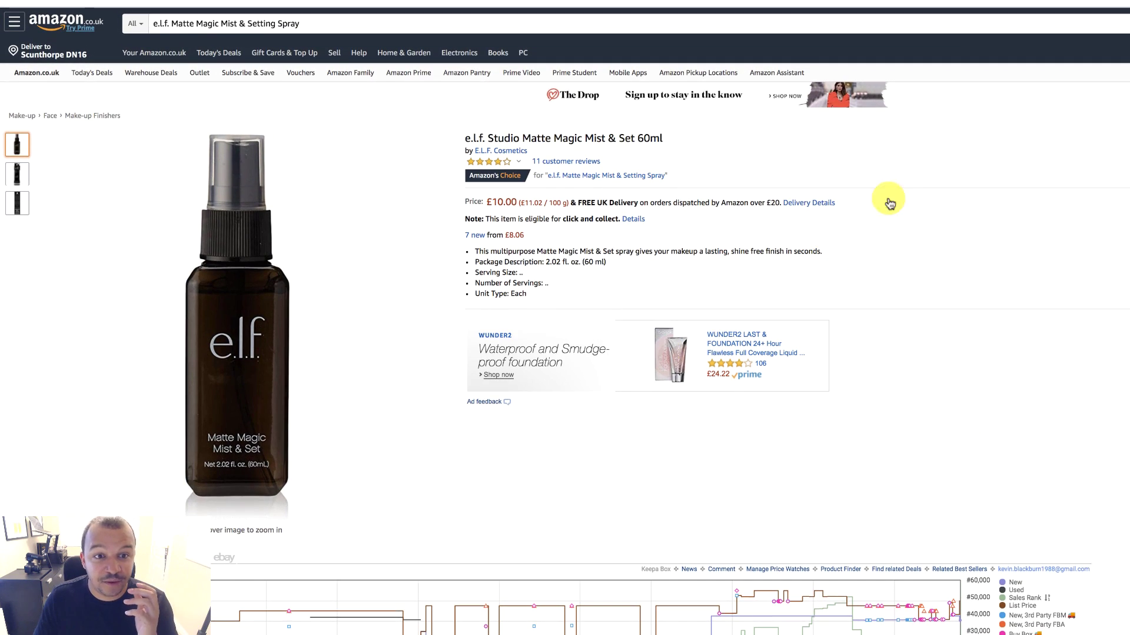
Leave Superdrug's e.l.f. setting spray page for the Superdrug home page
{"action": "key", "text": "ctrl+Tab"}
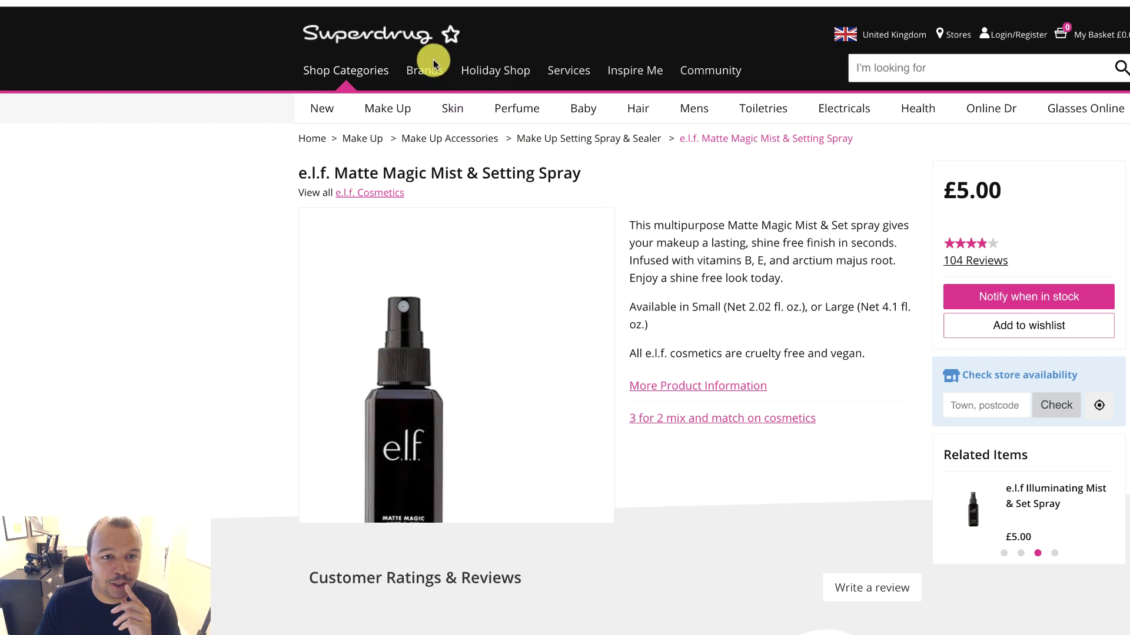
{"action": "left_click", "coordinate": [400, 37]}
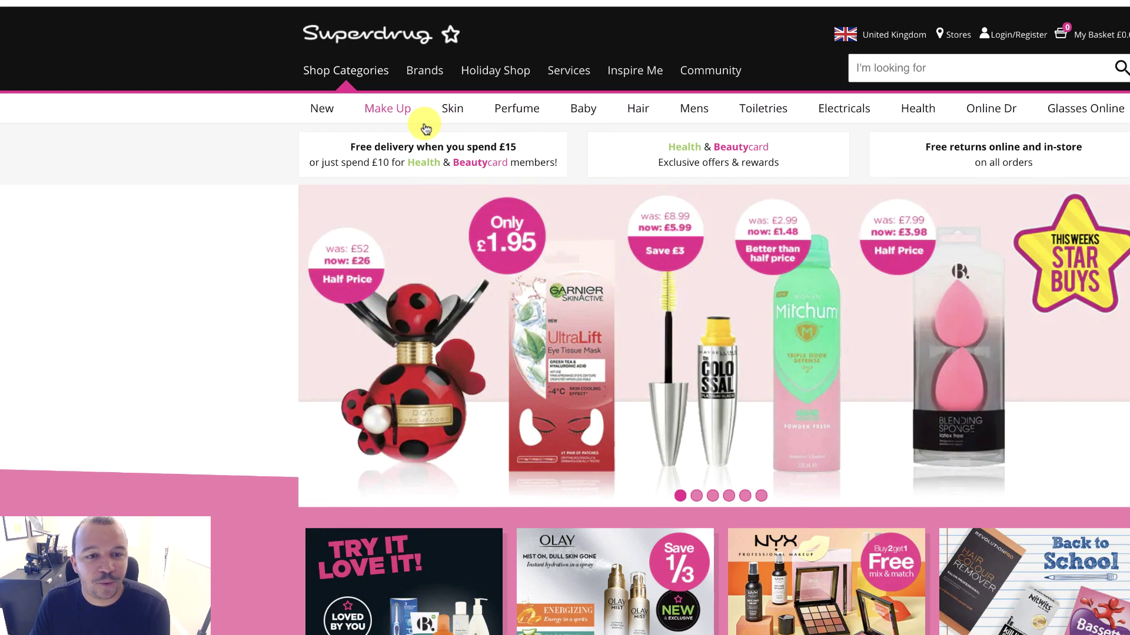
{"action": "mouse_move", "coordinate": [425, 129]}
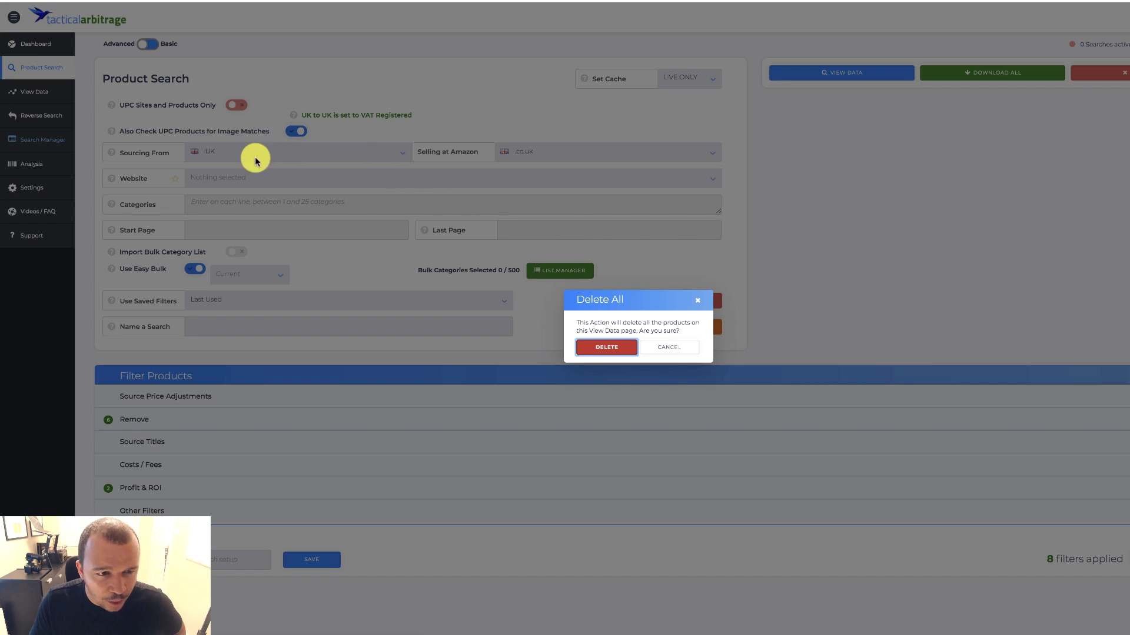
Reload the Product Search page to discard the Delete All prompt
{"action": "key", "text": "Return"}
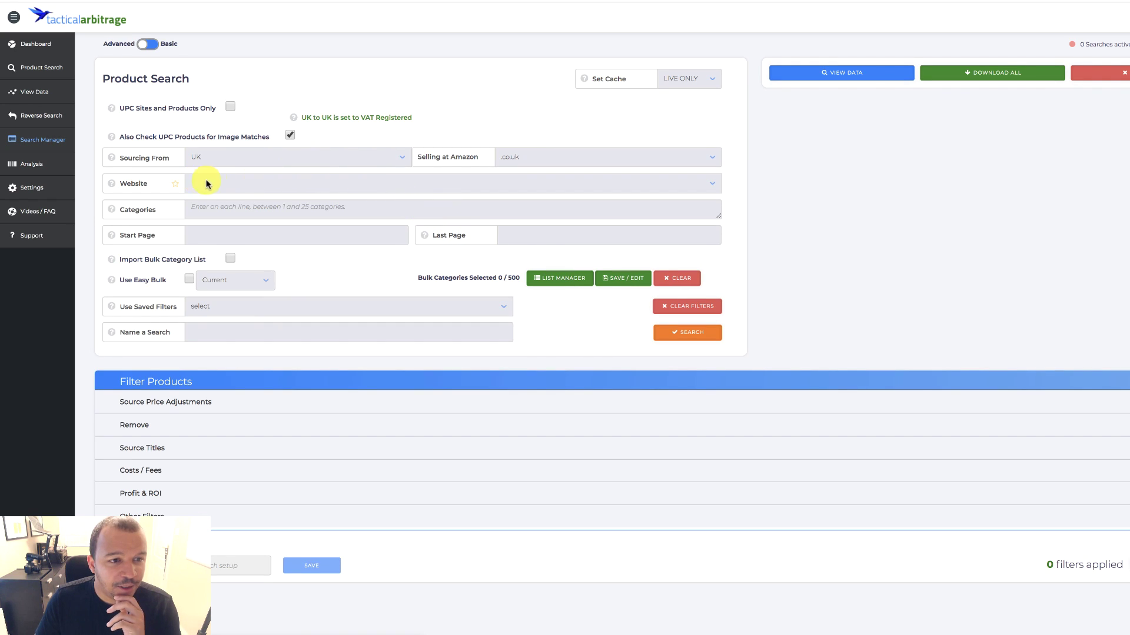
Choose argos.co.uk (UPC / EAN) as the source website
{"action": "left_click", "coordinate": [590, 182]}
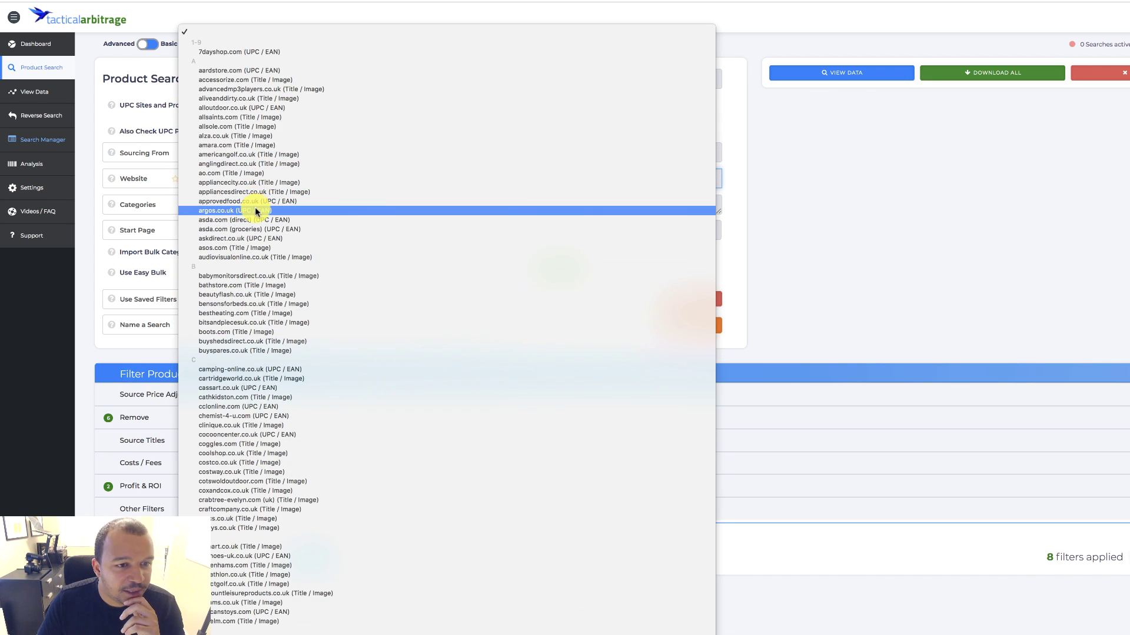
{"action": "key", "text": "Escape"}
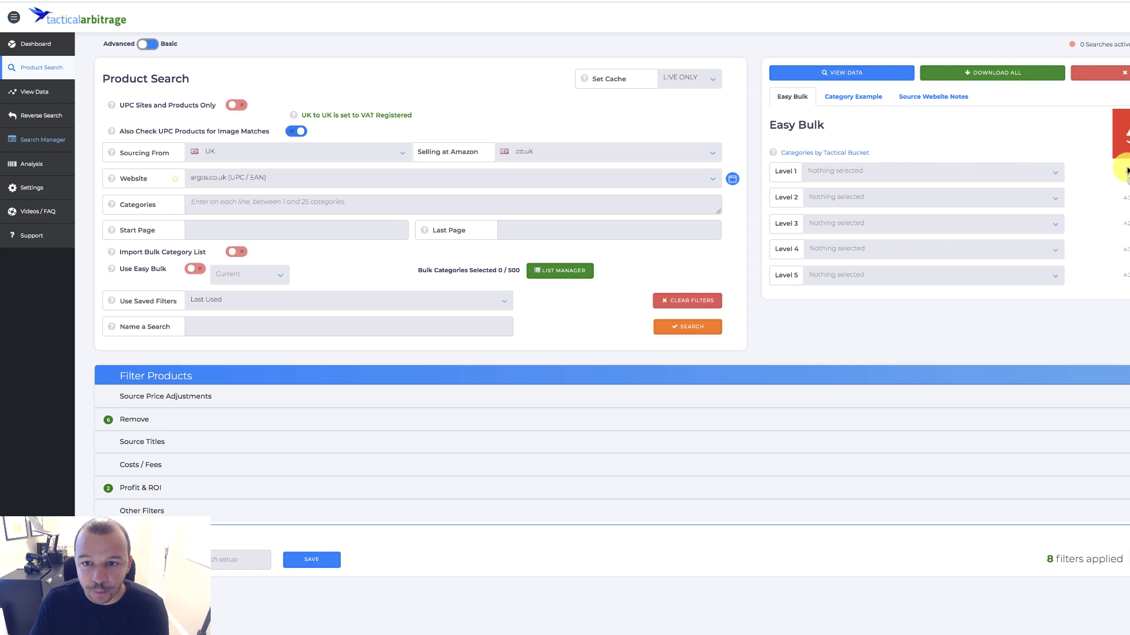
Add all eleven Level 1 categories to Easy Bulk, then clear the bulk list
{"action": "left_click", "coordinate": [1024, 173]}
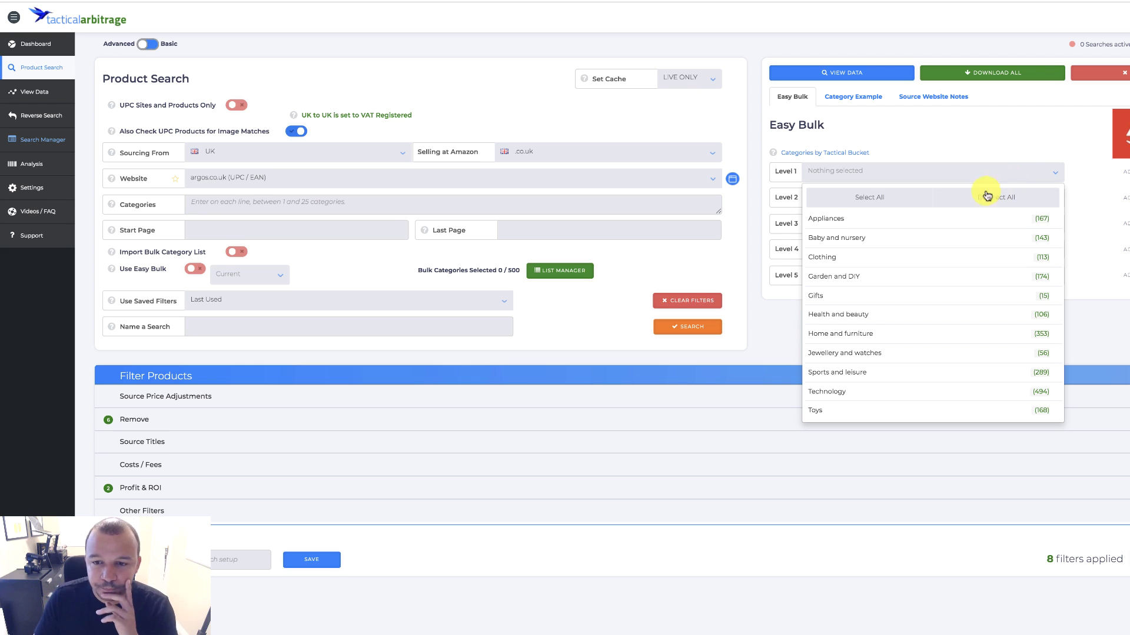
{"action": "left_click", "coordinate": [868, 197]}
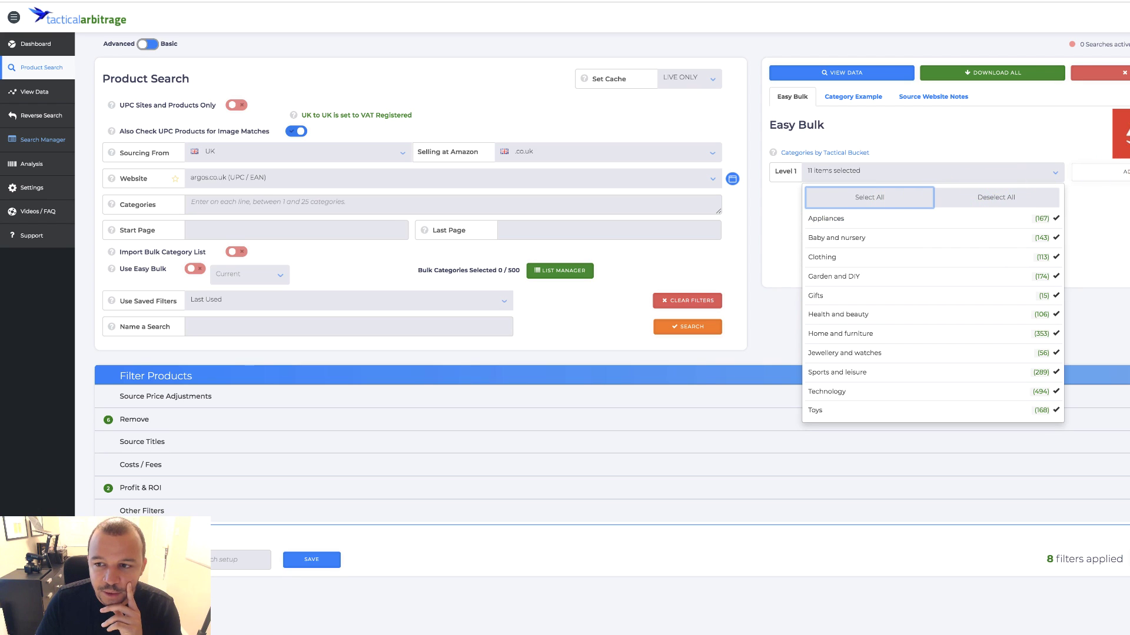
{"action": "left_click", "coordinate": [1106, 172]}
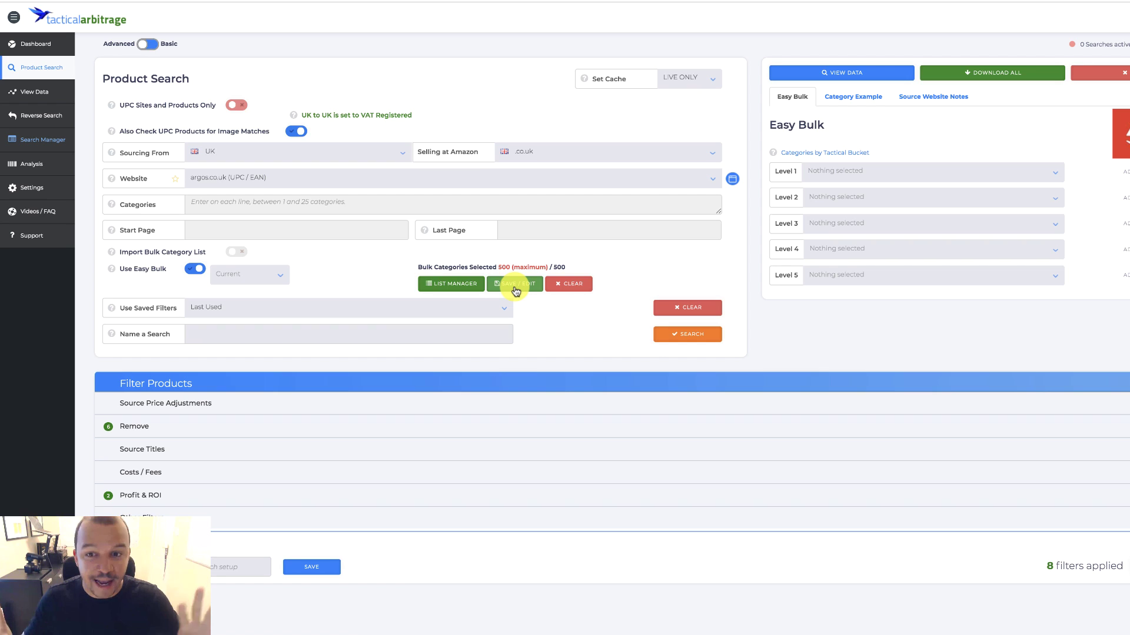
{"action": "left_click", "coordinate": [1049, 173]}
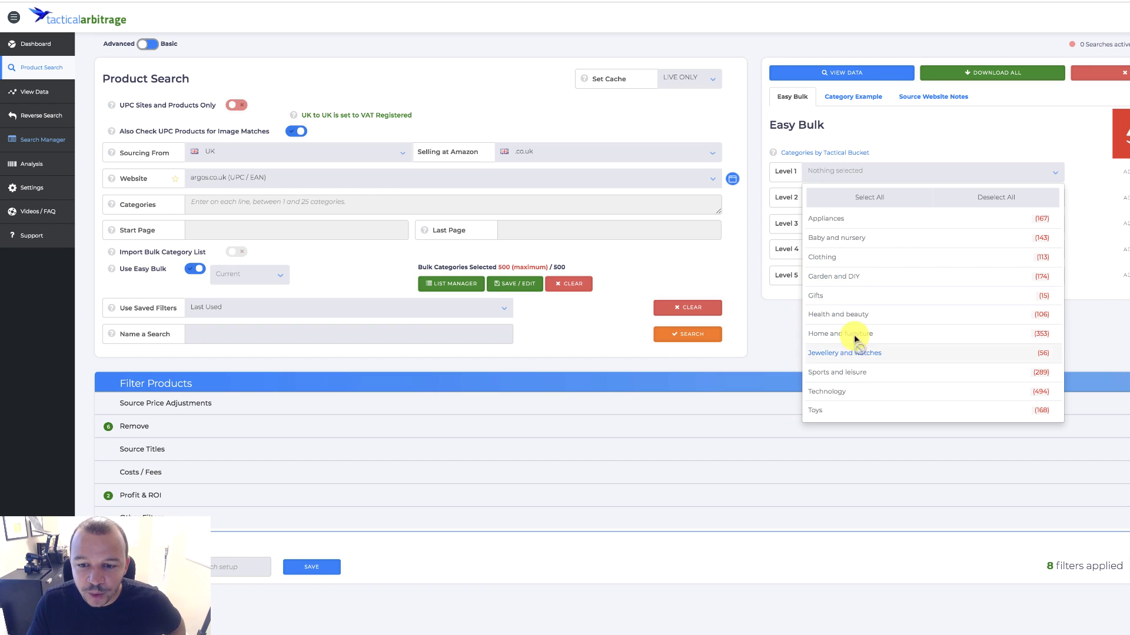
{"action": "left_click", "coordinate": [562, 286]}
{"action": "left_click", "coordinate": [685, 272]}
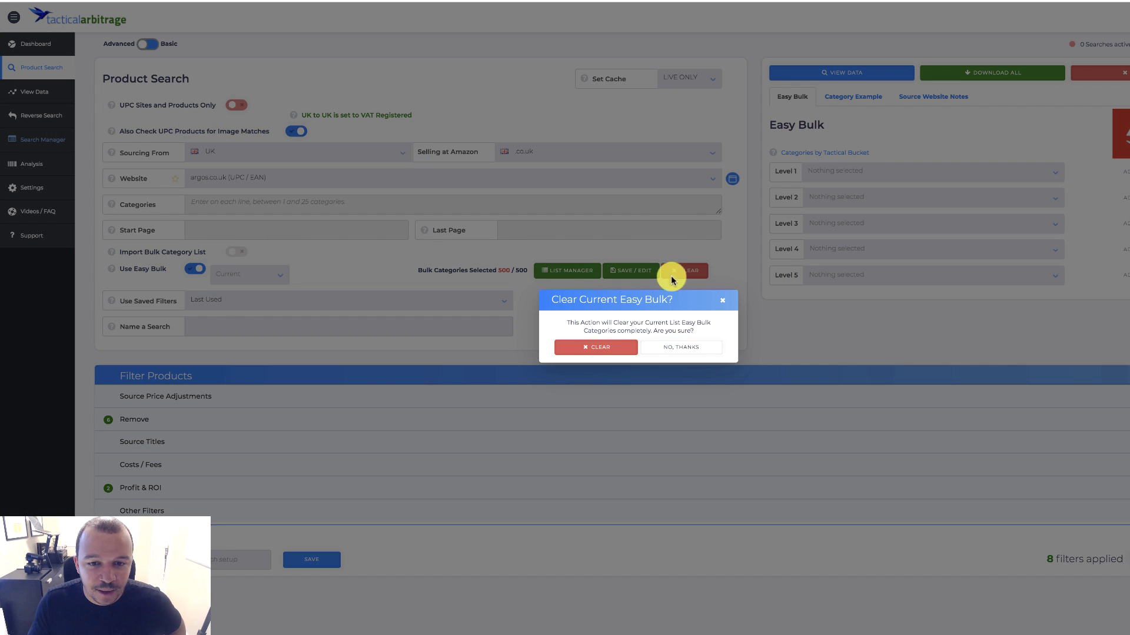
{"action": "left_click", "coordinate": [609, 346]}
Fill Easy Bulk with only the Toys categories (168/500) and expand Source Price Adjustments
{"action": "left_click", "coordinate": [1012, 175]}
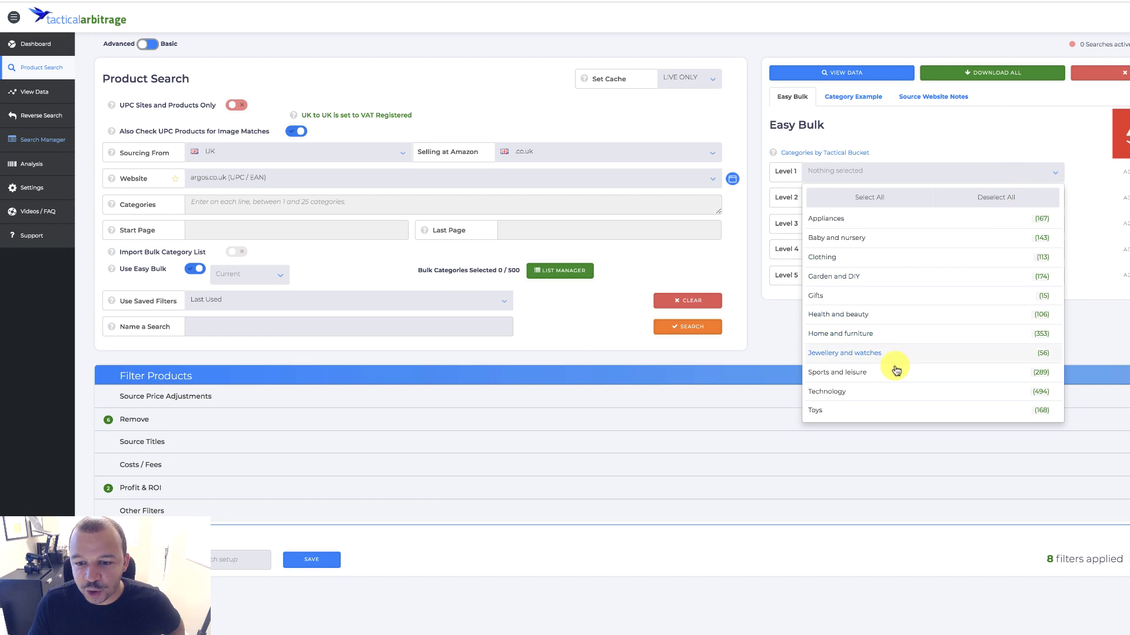
{"action": "left_click", "coordinate": [821, 410]}
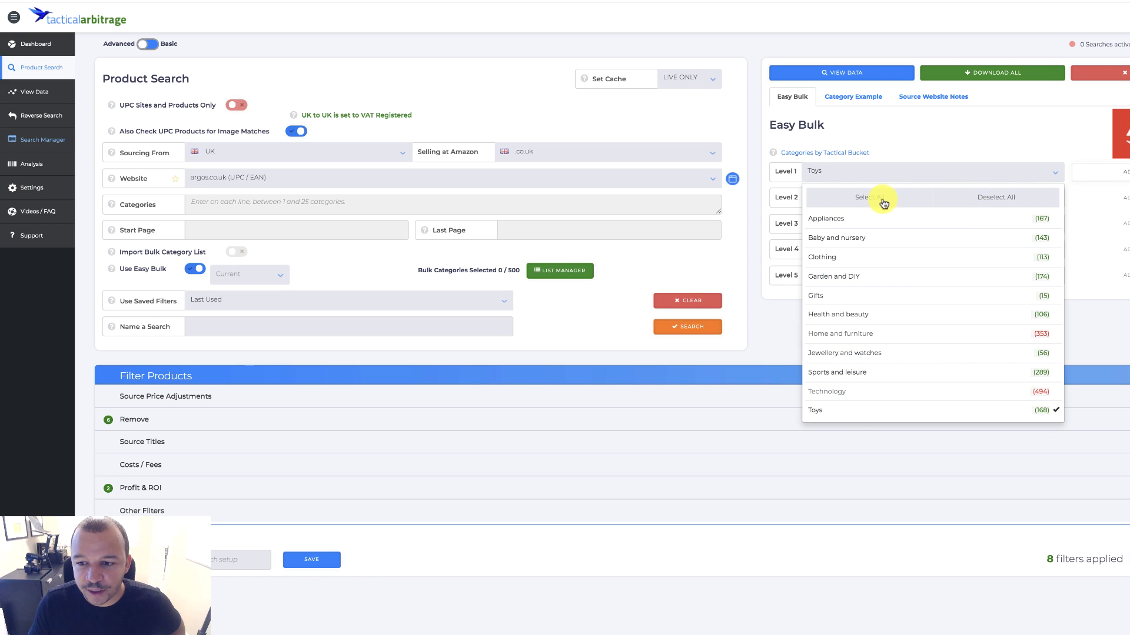
{"action": "left_click", "coordinate": [982, 207]}
{"action": "left_click", "coordinate": [826, 410]}
{"action": "left_click", "coordinate": [1125, 171]}
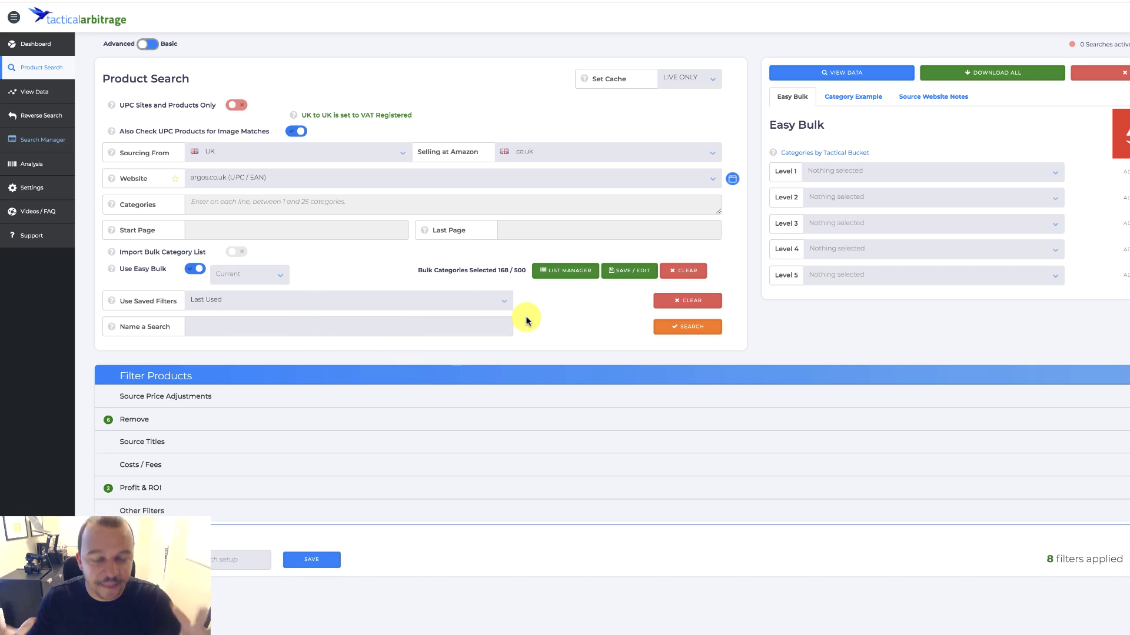
{"action": "left_click", "coordinate": [194, 400]}
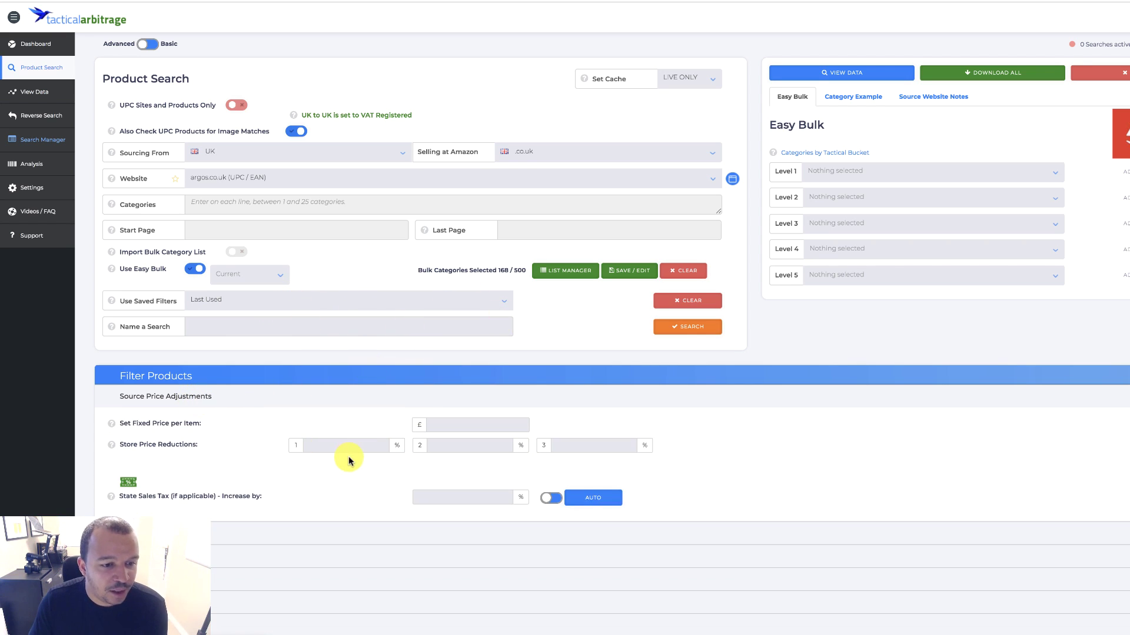
Review the Filter Products section, expanding and collapsing the Remove filters
{"action": "scroll", "coordinate": [348, 454], "scroll_direction": "down", "scroll_amount": 1}
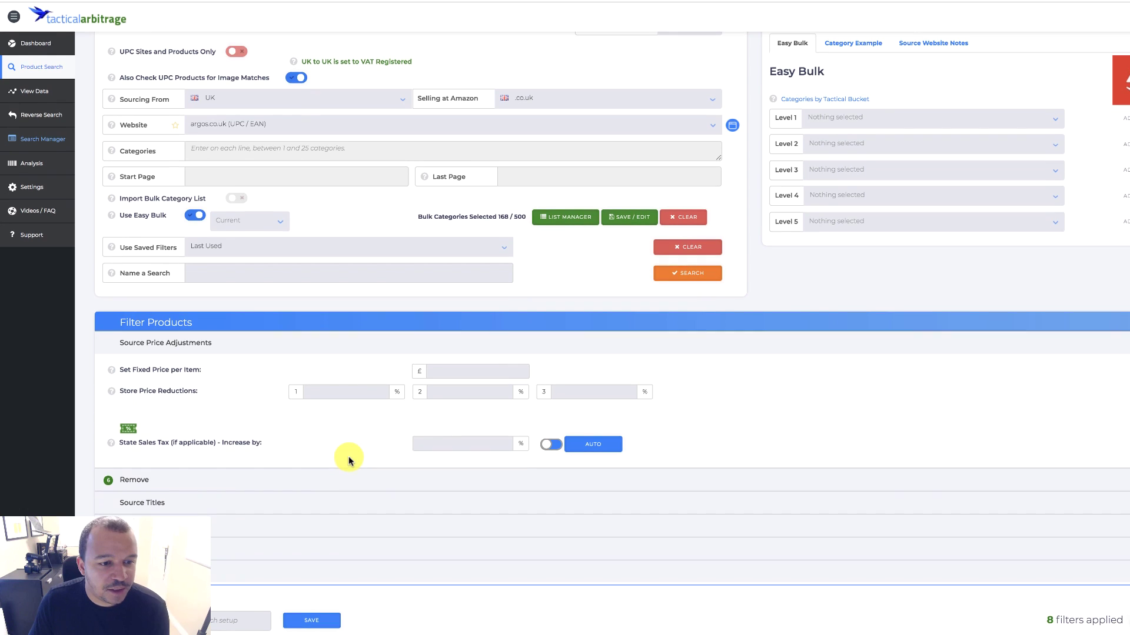
{"action": "left_click", "coordinate": [182, 481]}
{"action": "scroll", "coordinate": [245, 442], "scroll_direction": "down", "scroll_amount": 3}
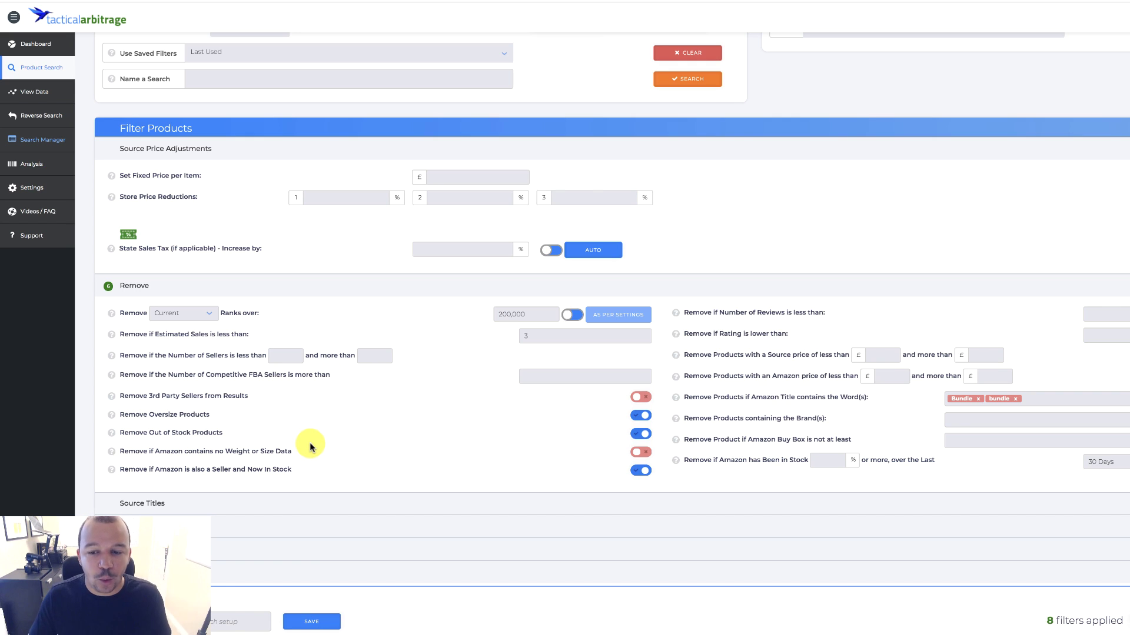
{"action": "left_click", "coordinate": [172, 288]}
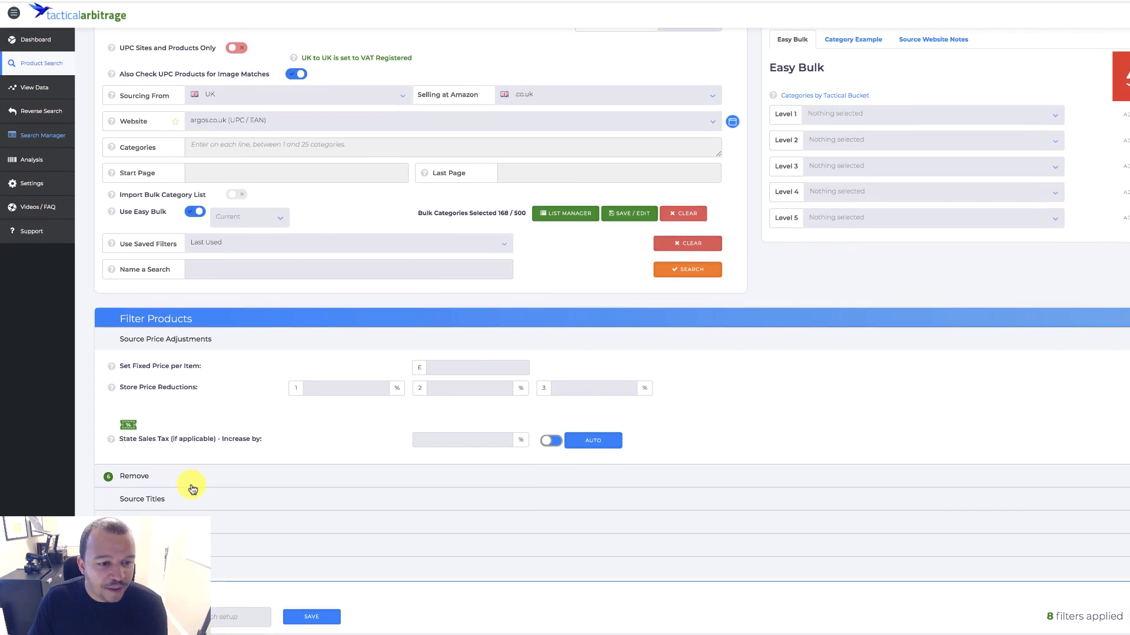
{"action": "scroll", "coordinate": [358, 439], "scroll_direction": "down", "scroll_amount": 2}
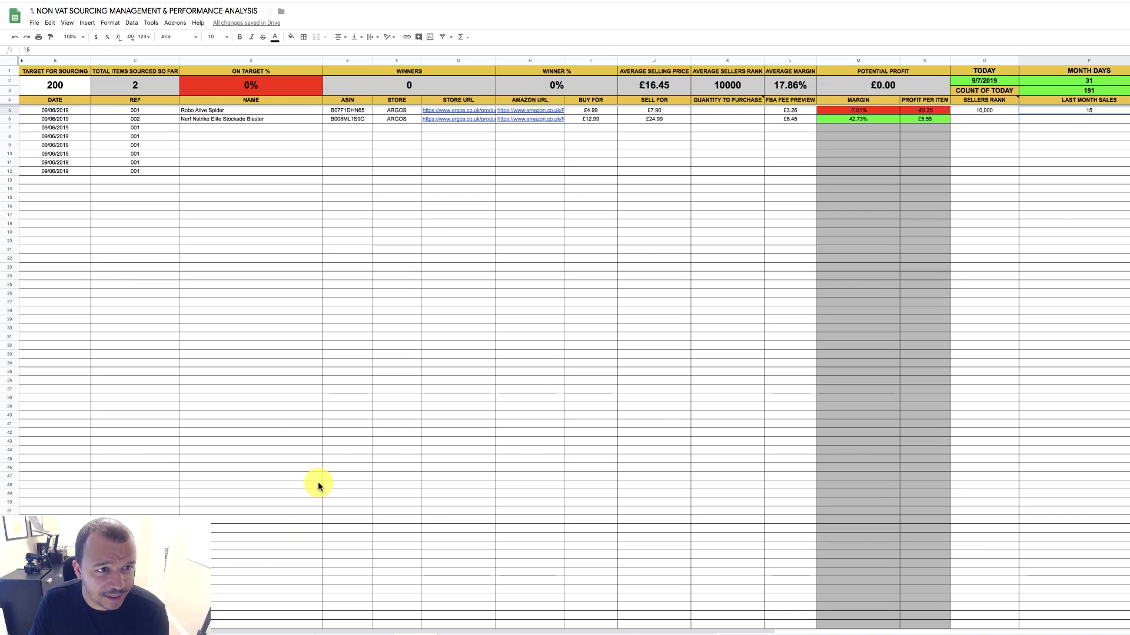
Scroll right across the sourcing sheet's columns to review them
{"action": "scroll", "coordinate": [694, 248], "scroll_direction": "right", "scroll_amount": 10}
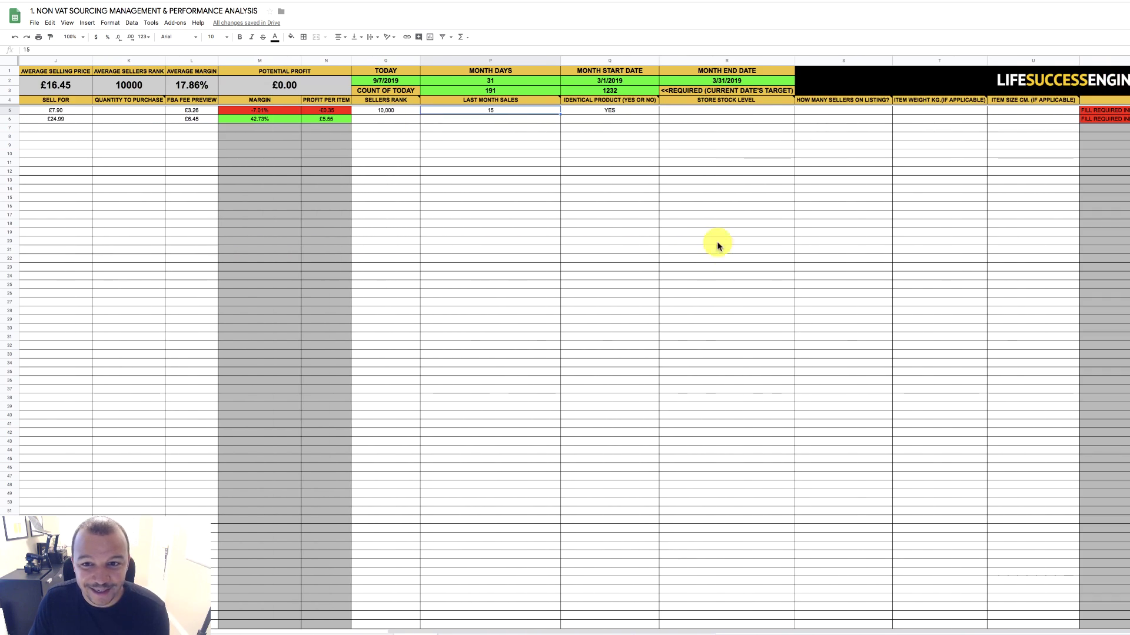
{"action": "scroll", "coordinate": [714, 139], "scroll_direction": "right", "scroll_amount": 3}
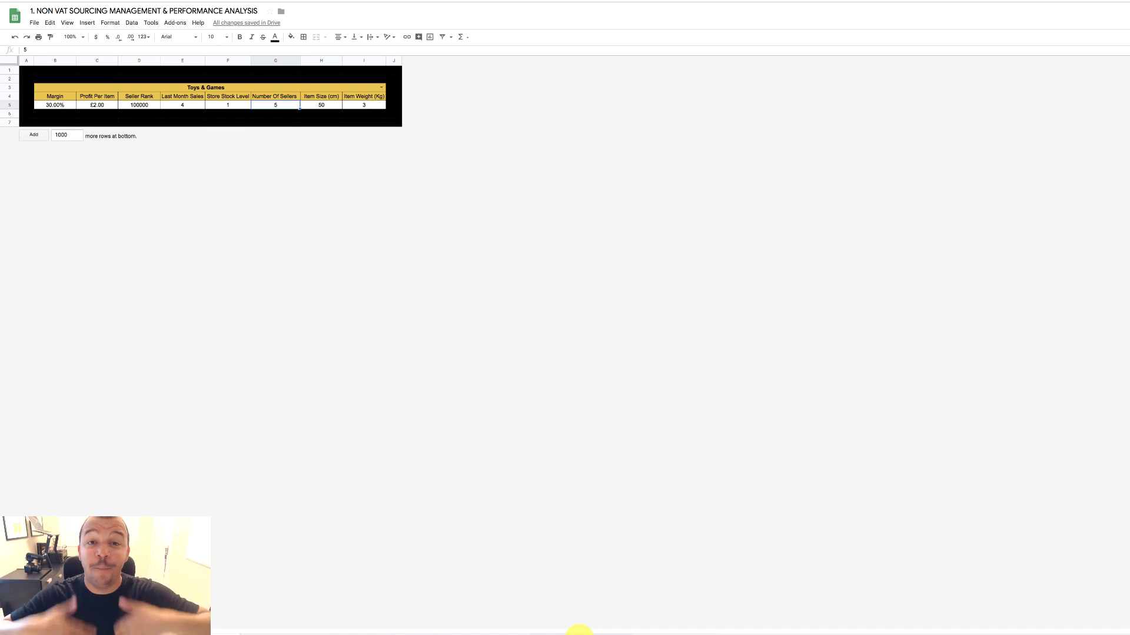
Switch to the Sourcing Performance Dashboard sheet showing 2 items sourced
{"action": "left_click", "coordinate": [578, 632]}
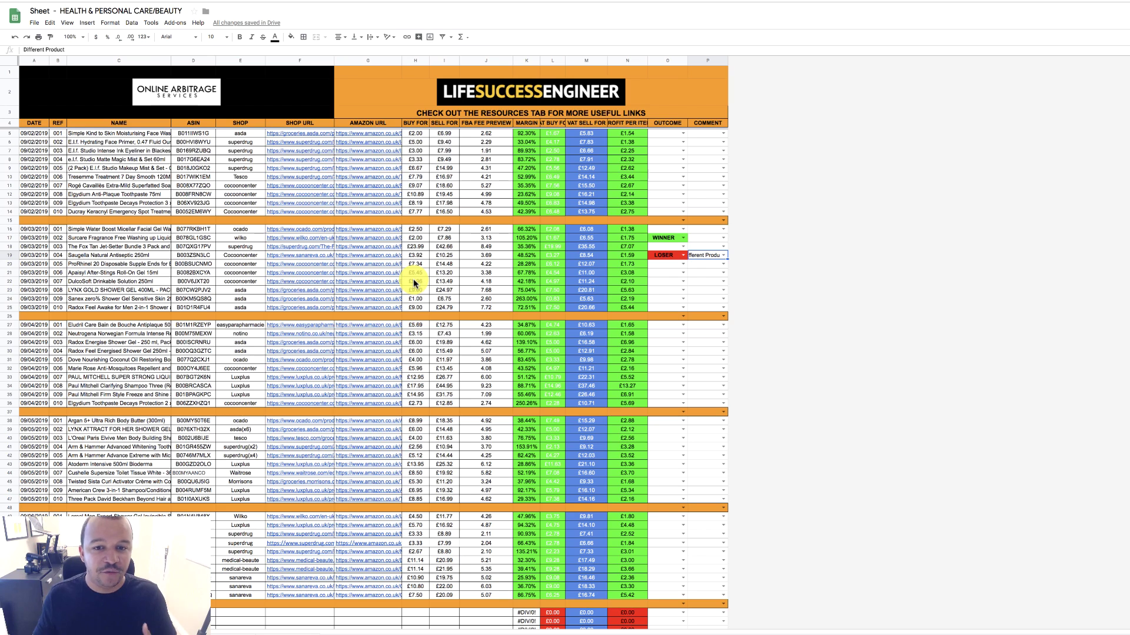
Clear the WINNER, LOSER and Different Product entries from cells O16:P21
{"action": "left_click", "coordinate": [656, 227]}
{"action": "left_click_drag", "start_coordinate": [657, 226], "coordinate": [713, 271]}
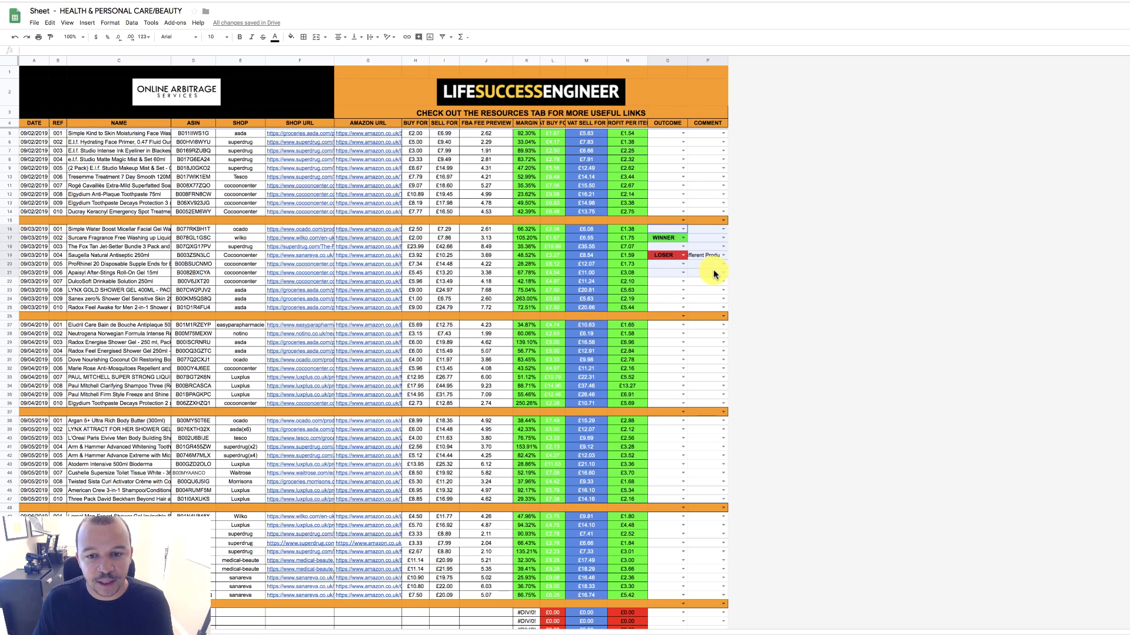
{"action": "key", "text": "Delete"}
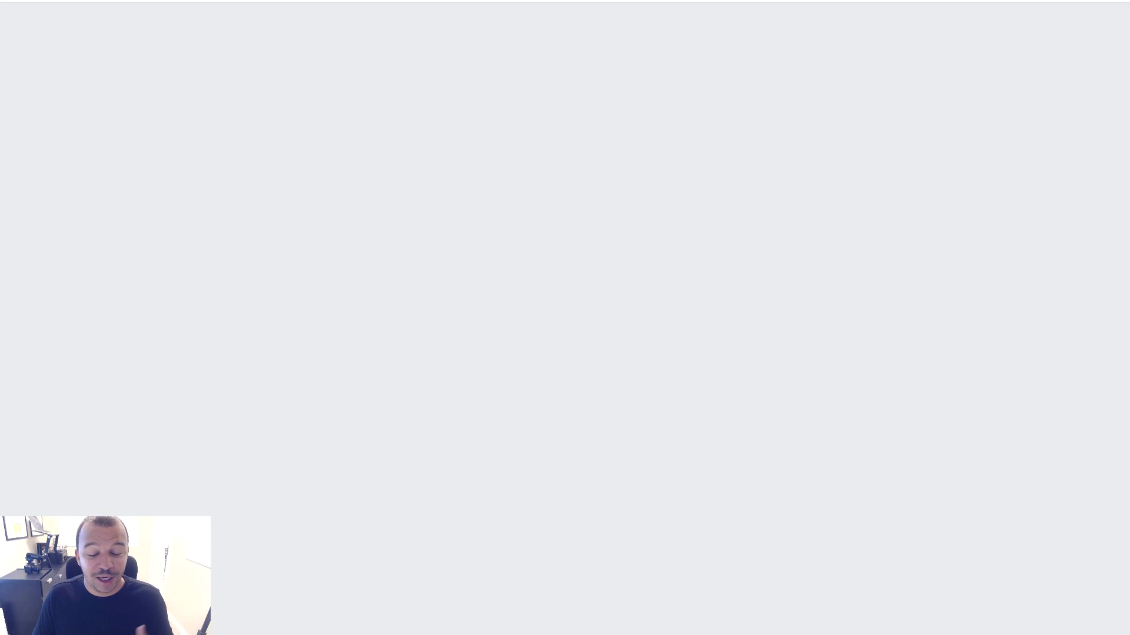
Search the TopCashback stores for DISNEY
{"action": "scroll", "coordinate": [280, 443], "scroll_direction": "down", "scroll_amount": 3}
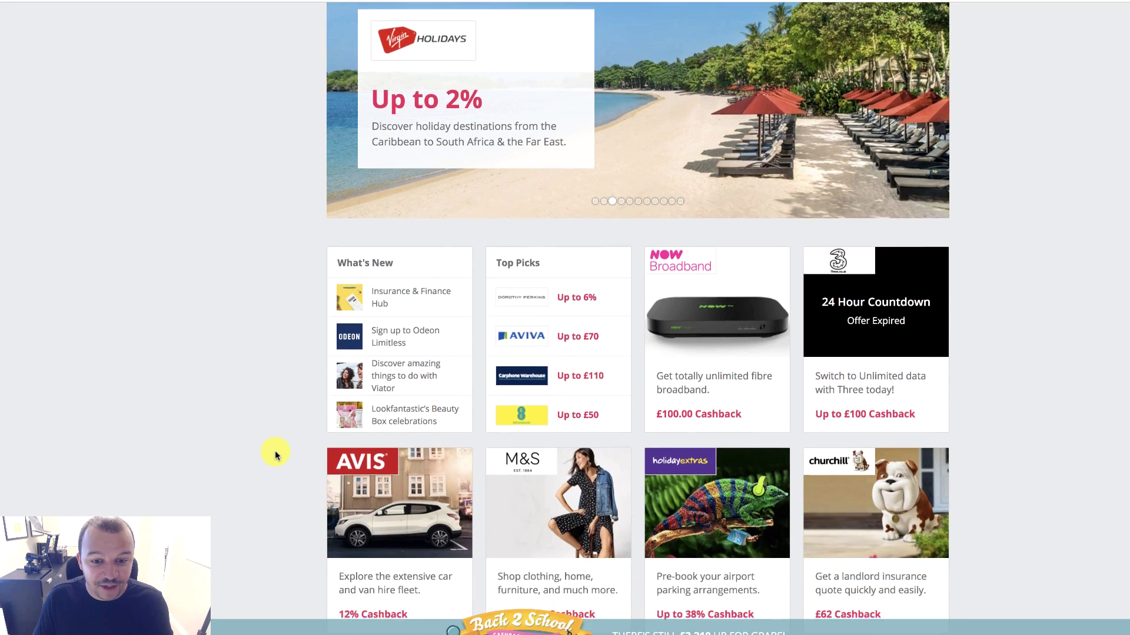
{"action": "scroll", "coordinate": [274, 451], "scroll_direction": "down", "scroll_amount": 3}
{"action": "scroll", "coordinate": [274, 451], "scroll_direction": "up", "scroll_amount": 6}
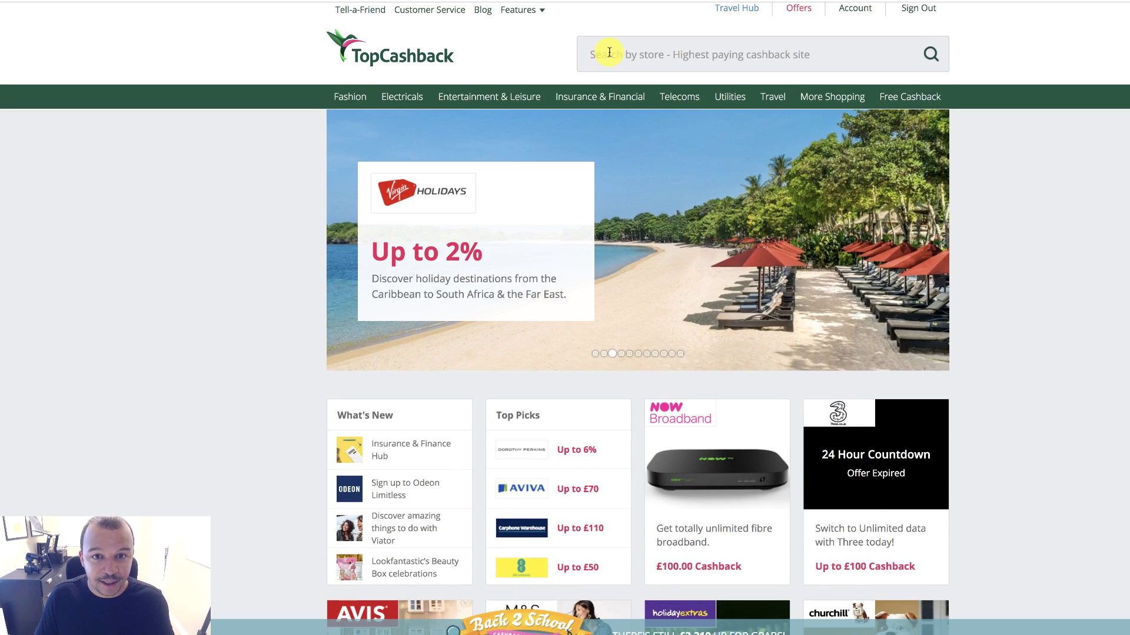
{"action": "type", "text": "DISNEY"}
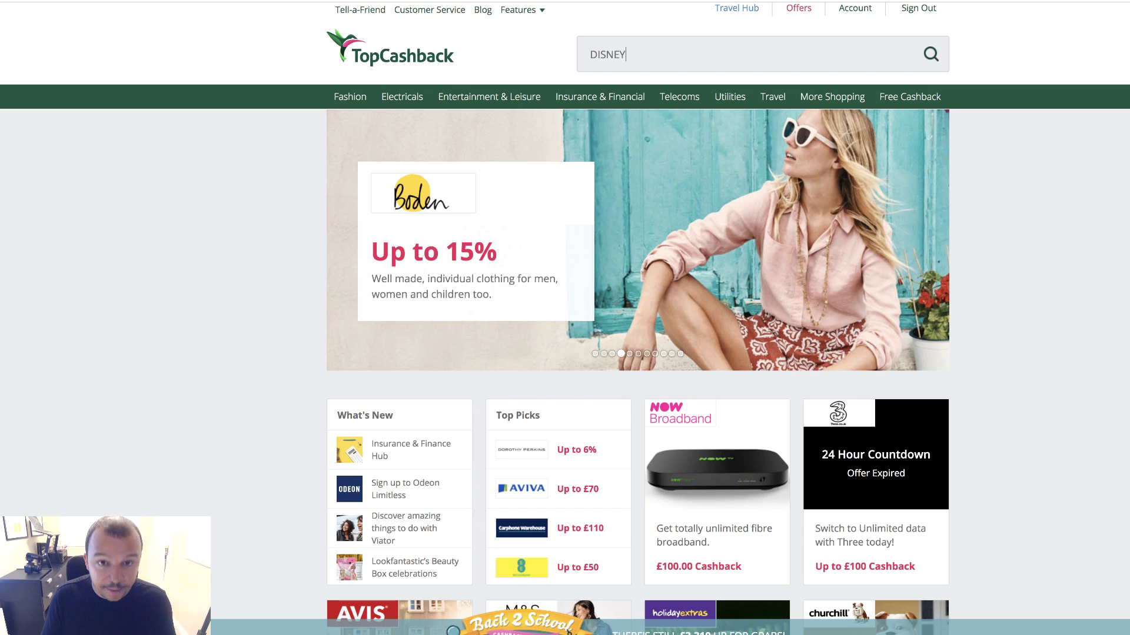
{"action": "left_click", "coordinate": [882, 52]}
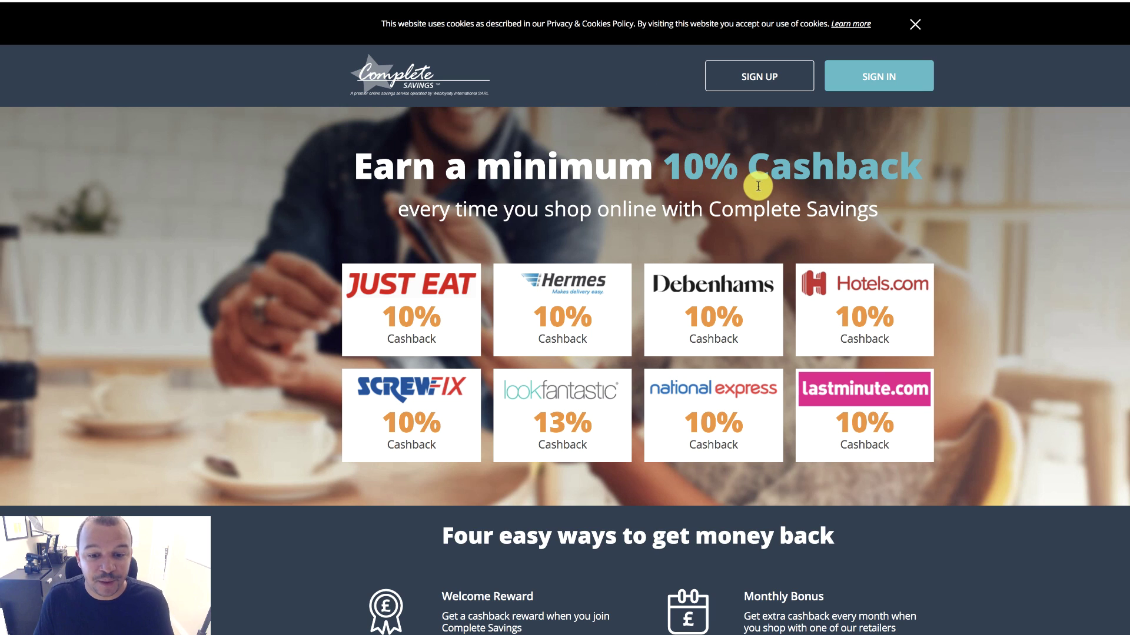
Open the shopDisney 6% cashback offer and activate it to reach the shopDisney store
{"action": "scroll", "coordinate": [758, 186], "scroll_direction": "down", "scroll_amount": 3}
{"action": "scroll", "coordinate": [758, 186], "scroll_direction": "down", "scroll_amount": 1}
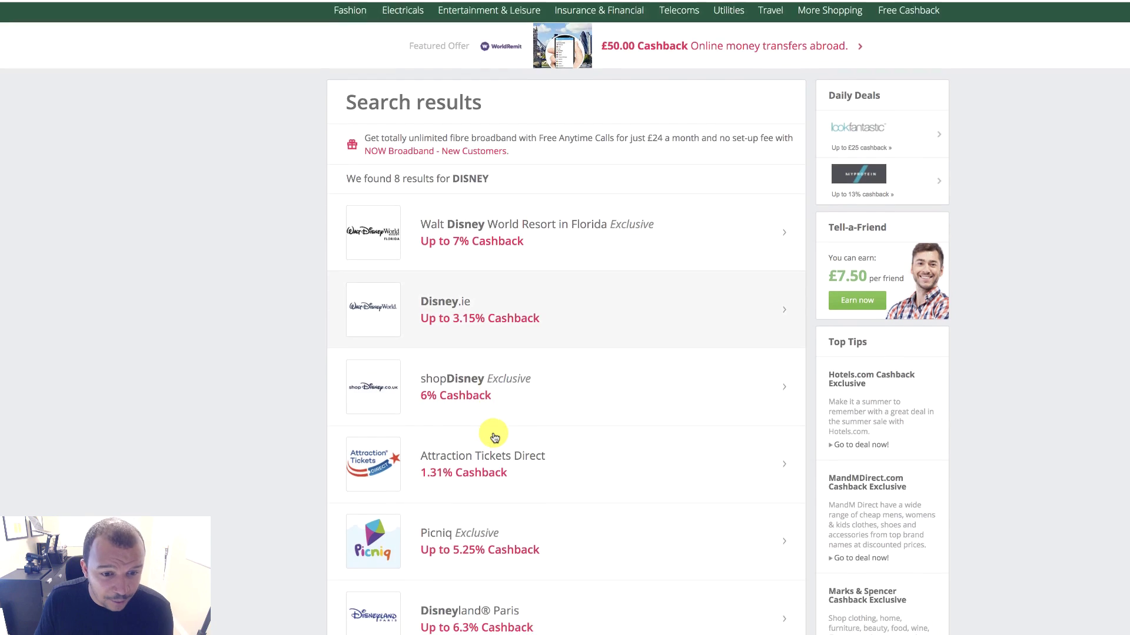
{"action": "scroll", "coordinate": [493, 434], "scroll_direction": "down", "scroll_amount": 3}
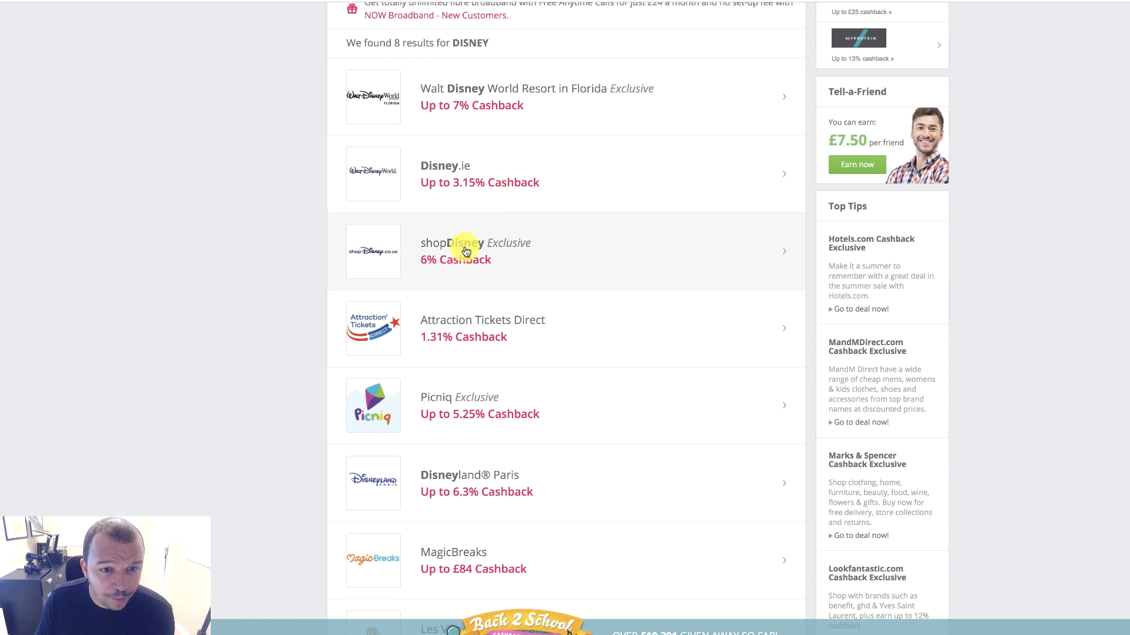
{"action": "left_click", "coordinate": [465, 251]}
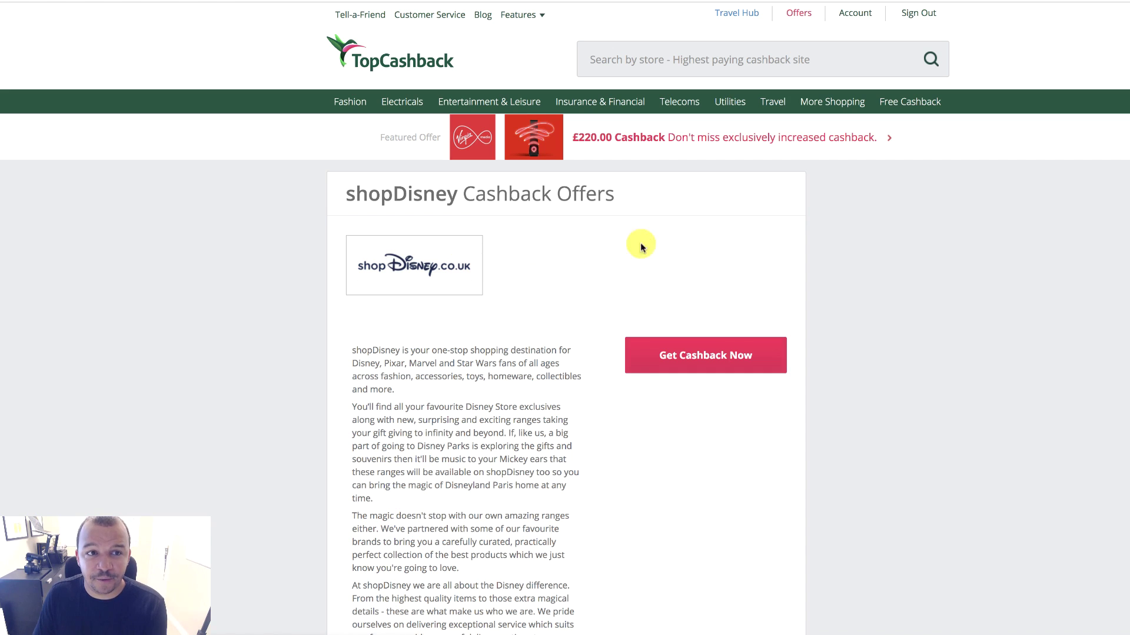
{"action": "scroll", "coordinate": [539, 323], "scroll_direction": "down", "scroll_amount": 2}
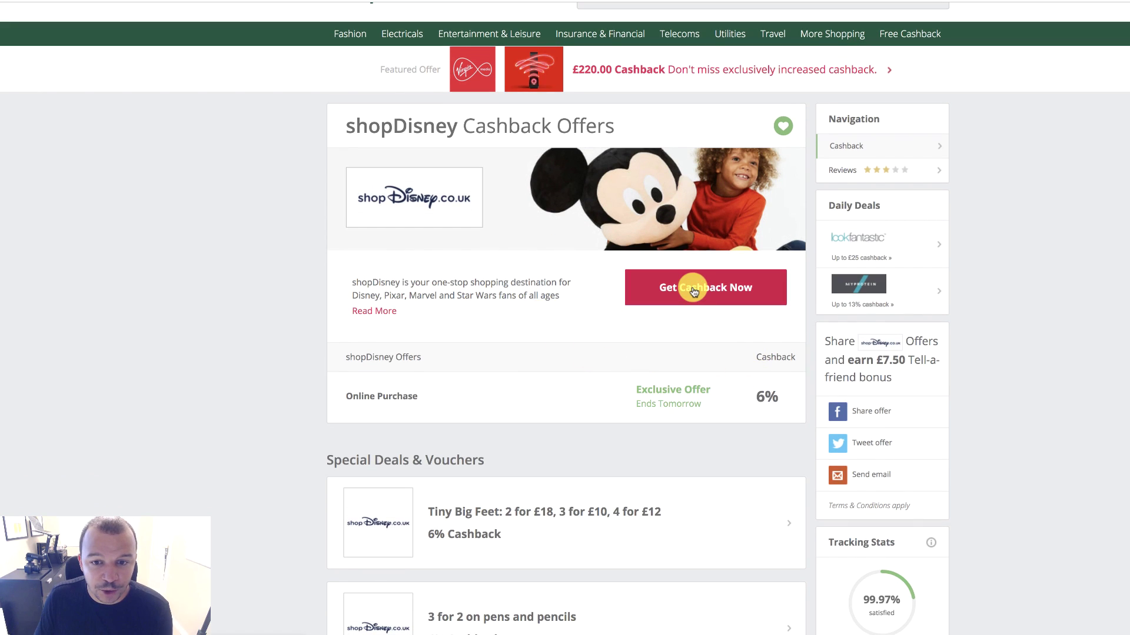
{"action": "left_click", "coordinate": [689, 287]}
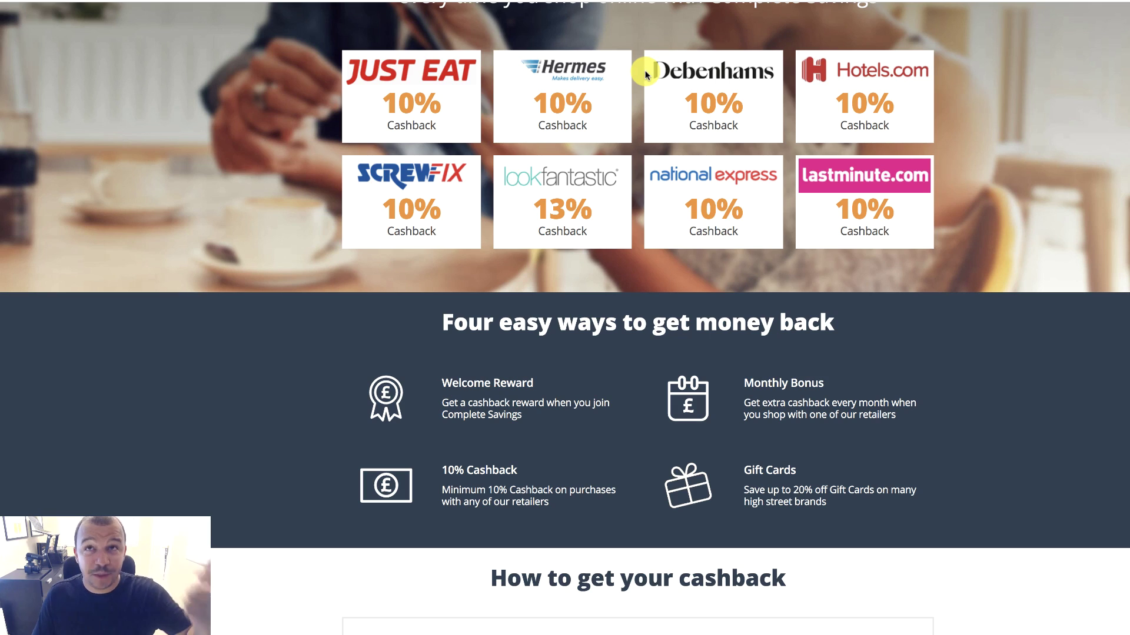
{"action": "scroll", "coordinate": [677, 234], "scroll_direction": "up", "scroll_amount": 4}
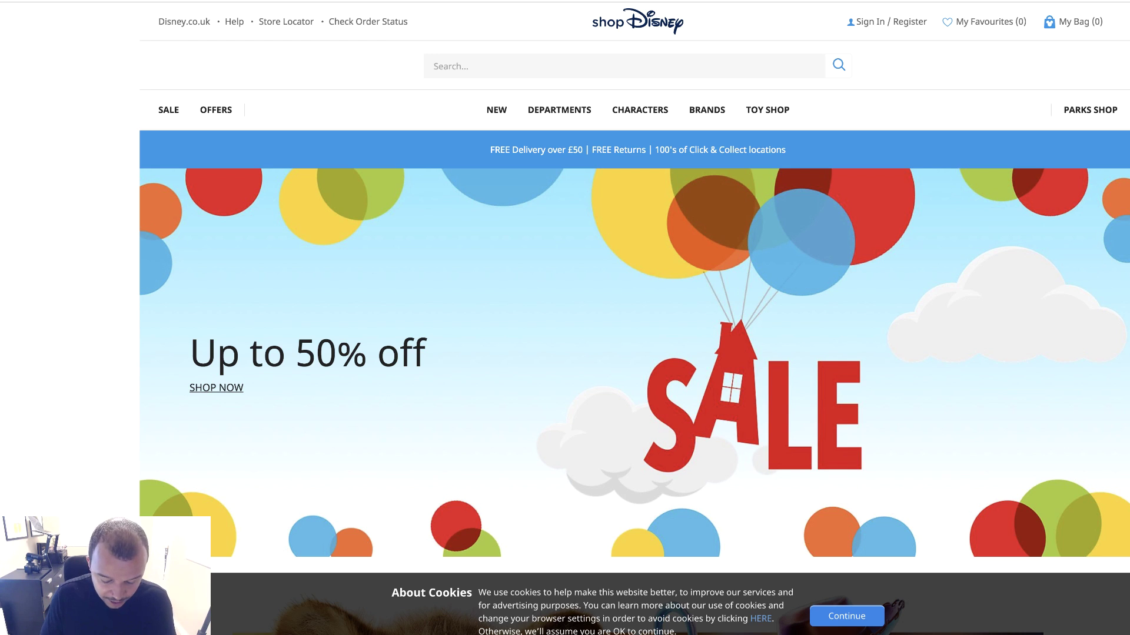
Go to lifesuccessengineer.com/amex, the Amex Business Platinum referral page
{"action": "key", "text": "super+l"}
{"action": "type", "text": "life success engineer"}
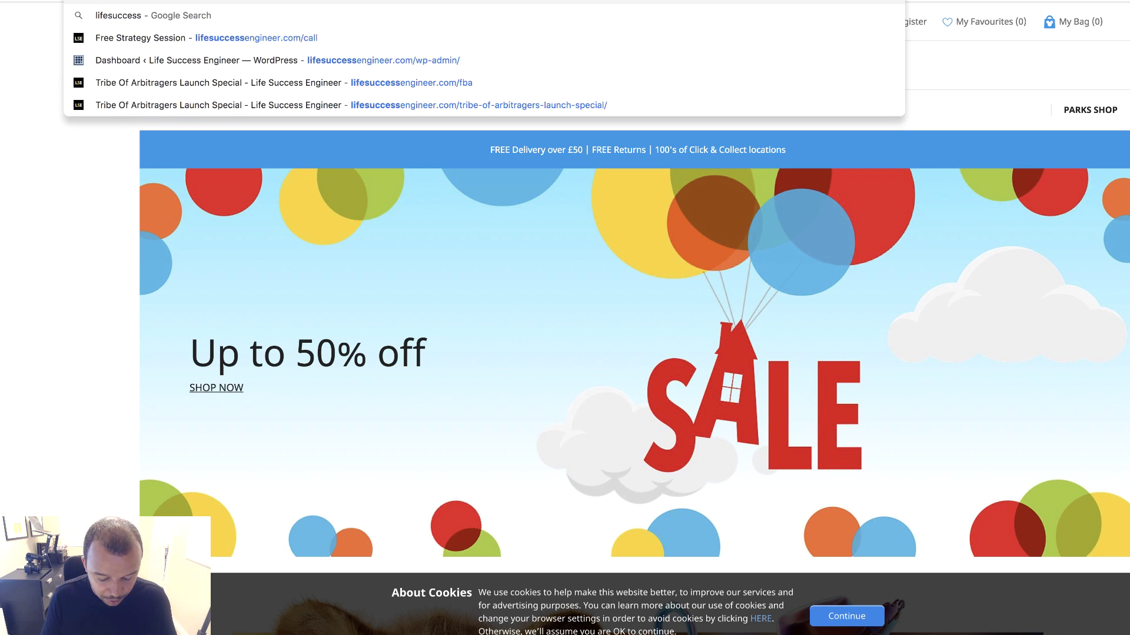
{"action": "type", "text": ".com"}
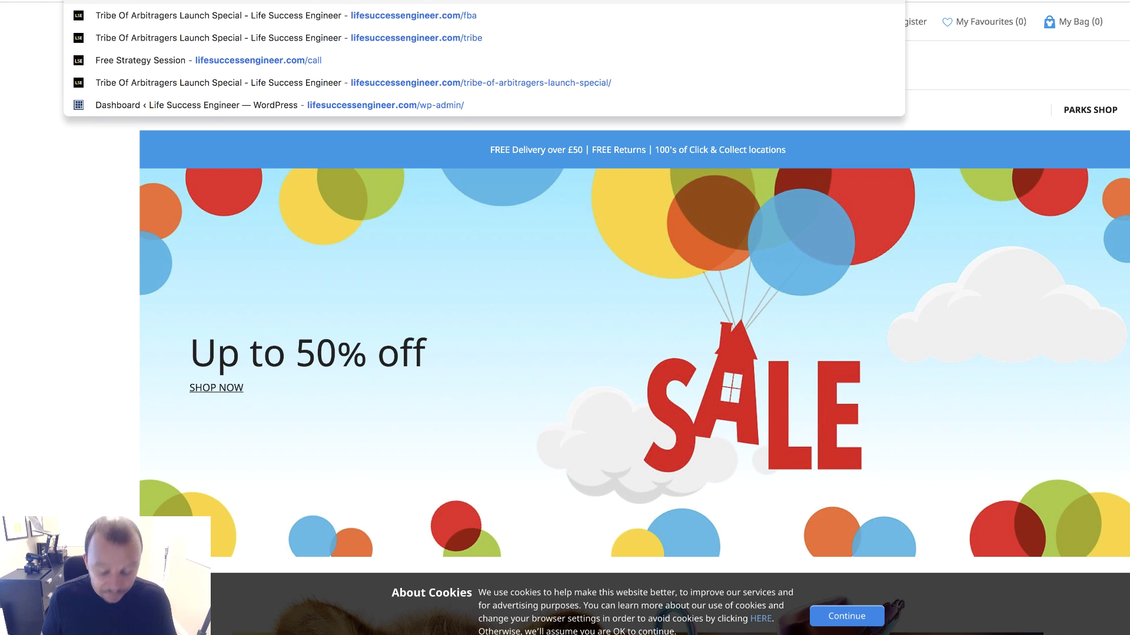
{"action": "type", "text": "/am"}
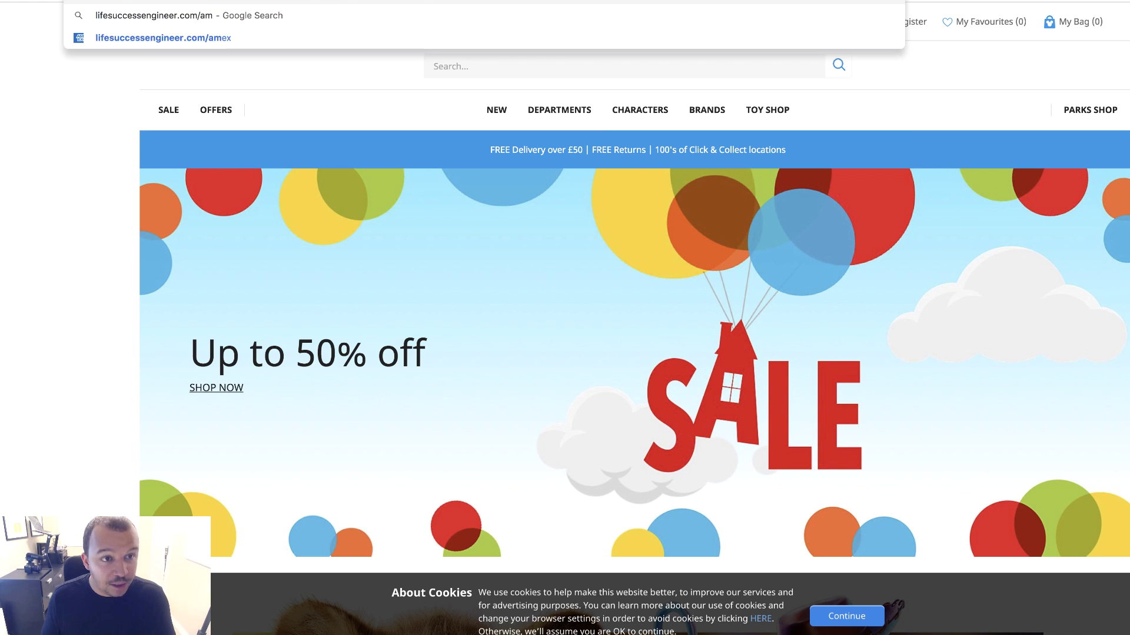
{"action": "type", "text": "ex"}
{"action": "key", "text": "Return"}
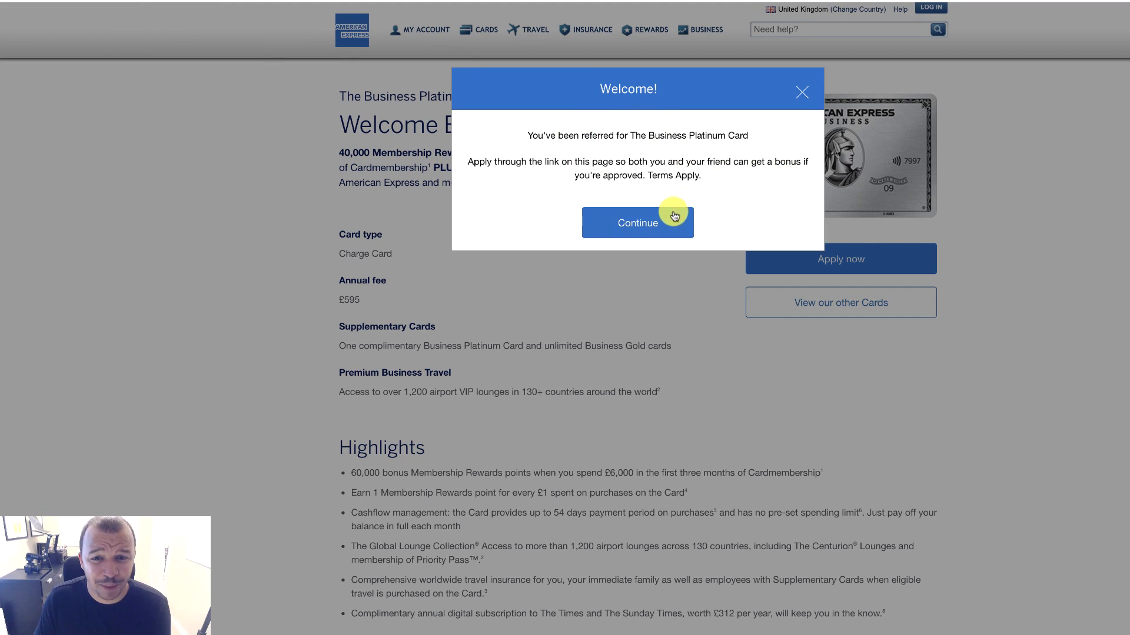
Close the Welcome popup and look over the Business Platinum Card's bonus and highlights
{"action": "left_click", "coordinate": [804, 91]}
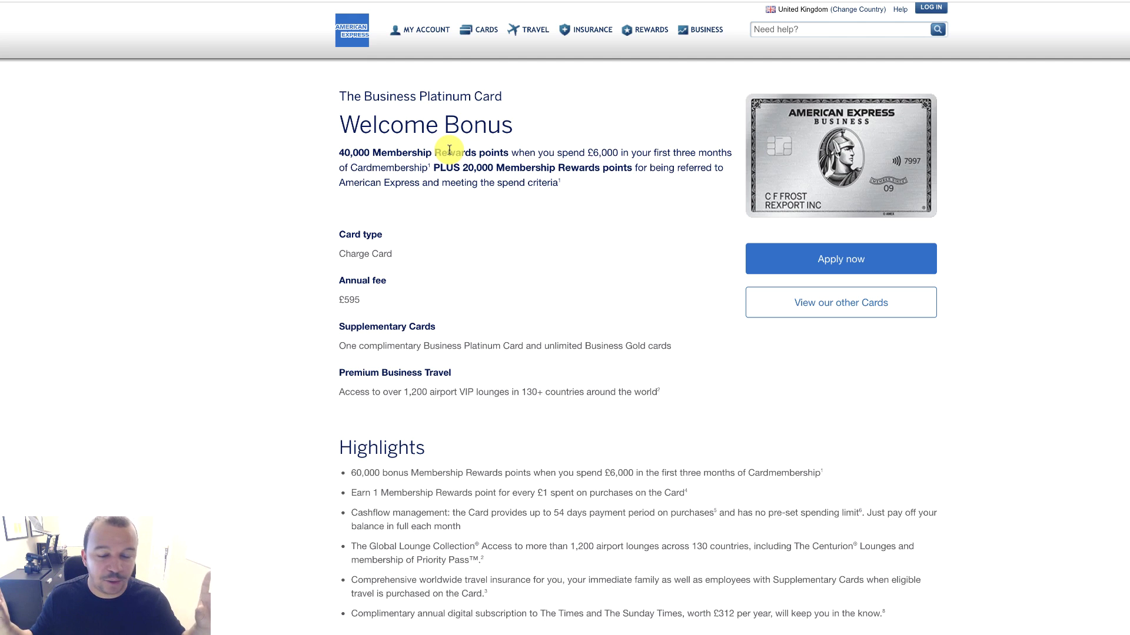
{"action": "scroll", "coordinate": [449, 151], "scroll_direction": "down", "scroll_amount": 3}
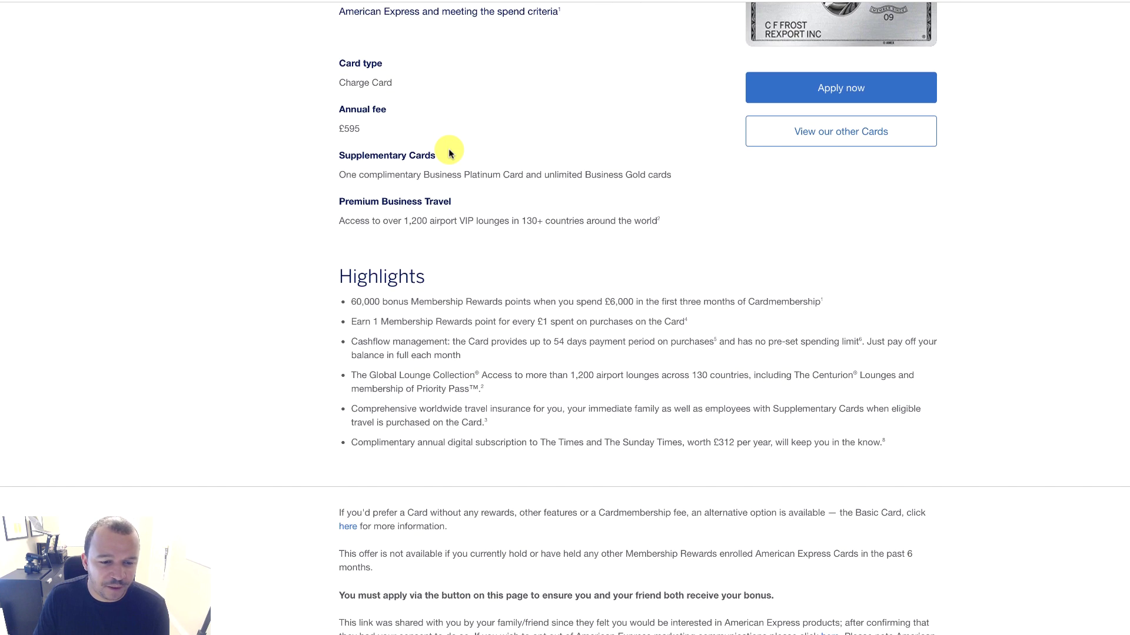
{"action": "scroll", "coordinate": [449, 151], "scroll_direction": "up", "scroll_amount": 3}
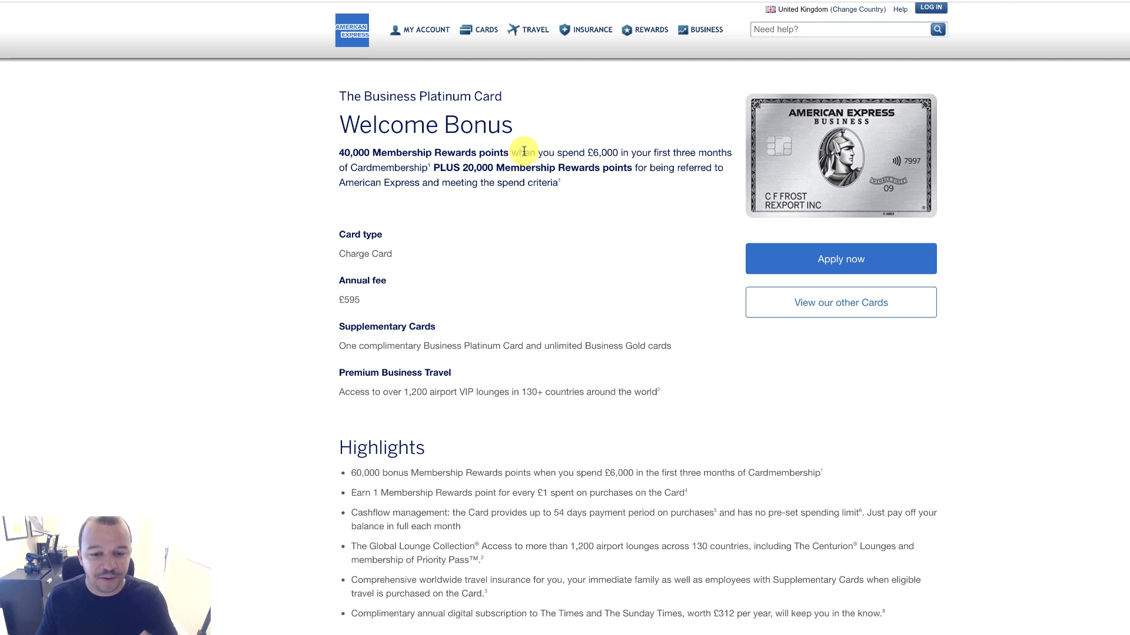
{"action": "scroll", "coordinate": [553, 501], "scroll_direction": "down", "scroll_amount": 3}
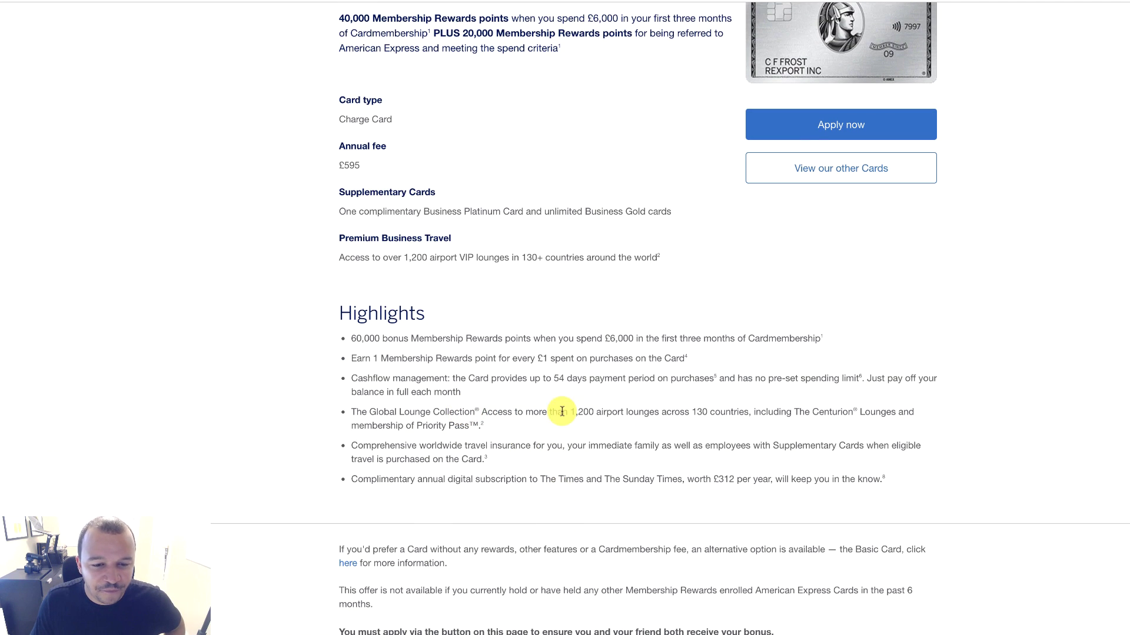
{"action": "scroll", "coordinate": [563, 378], "scroll_direction": "up", "scroll_amount": 1}
{"action": "scroll", "coordinate": [562, 379], "scroll_direction": "up", "scroll_amount": 2}
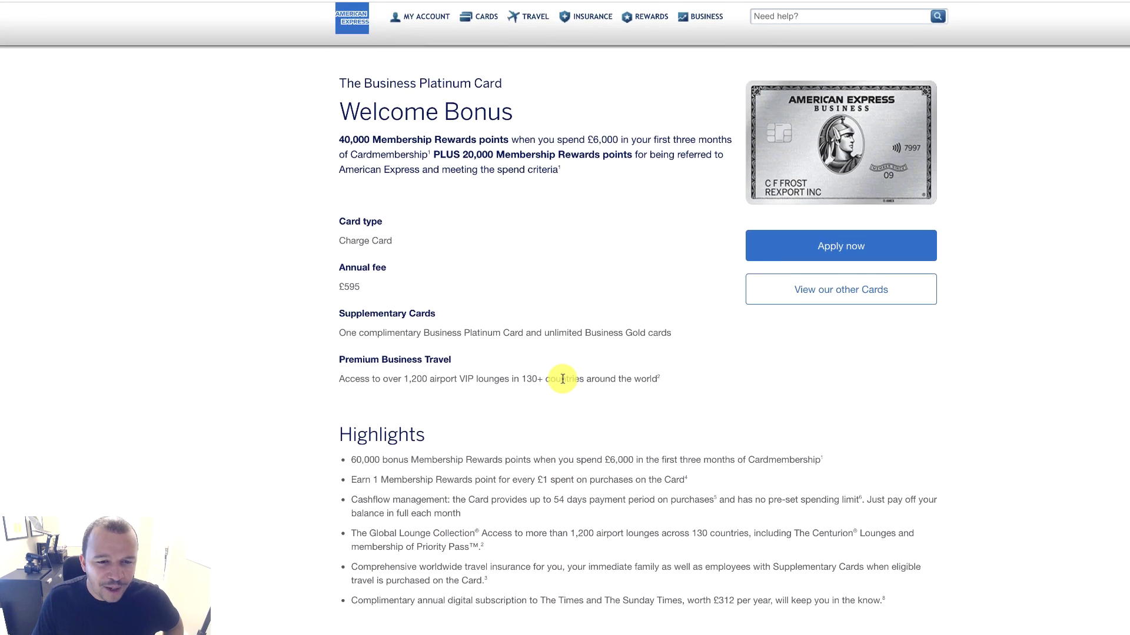
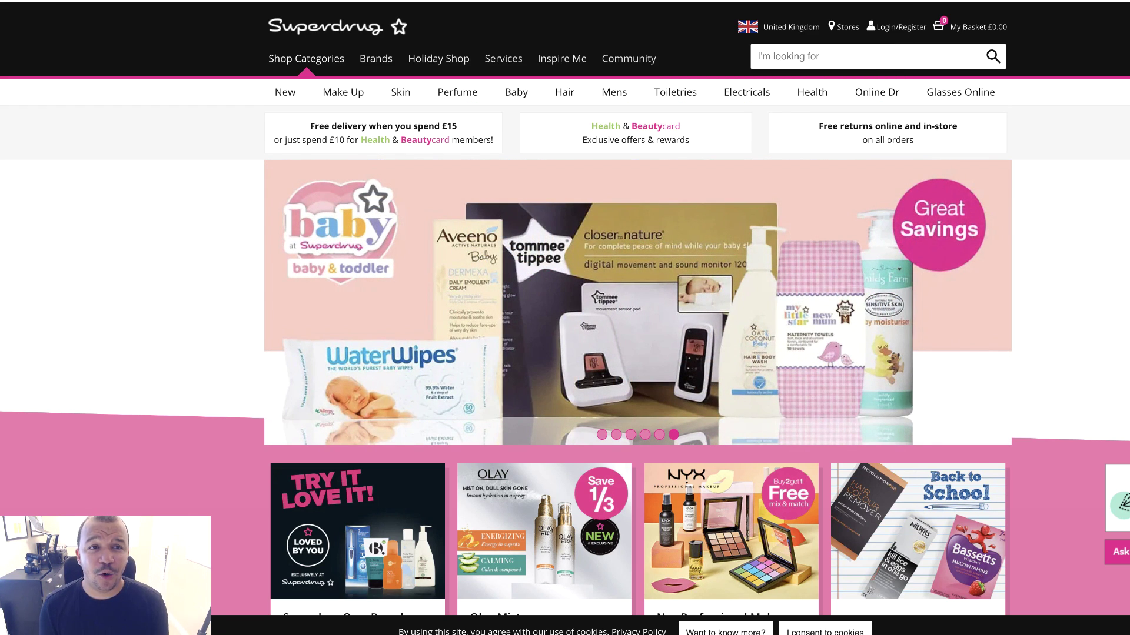
Load the typed Autumn Fair address, then run a Google search for 'spring fair'
{"action": "key", "text": "Return"}
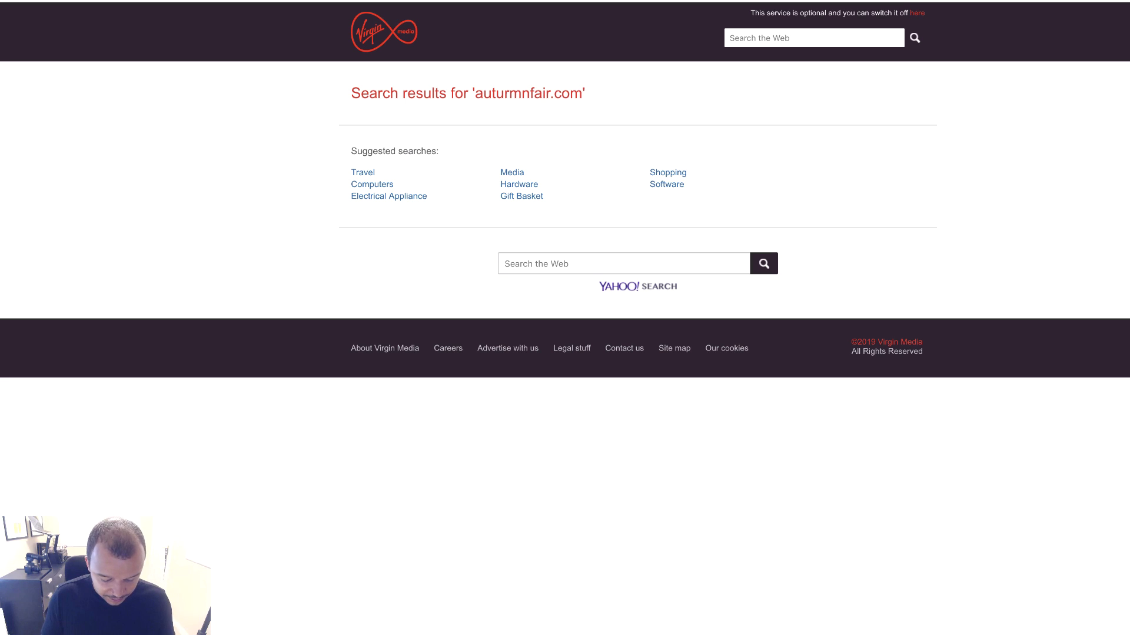
{"action": "key", "text": "ctrl+l"}
{"action": "type", "text": "spring fair"}
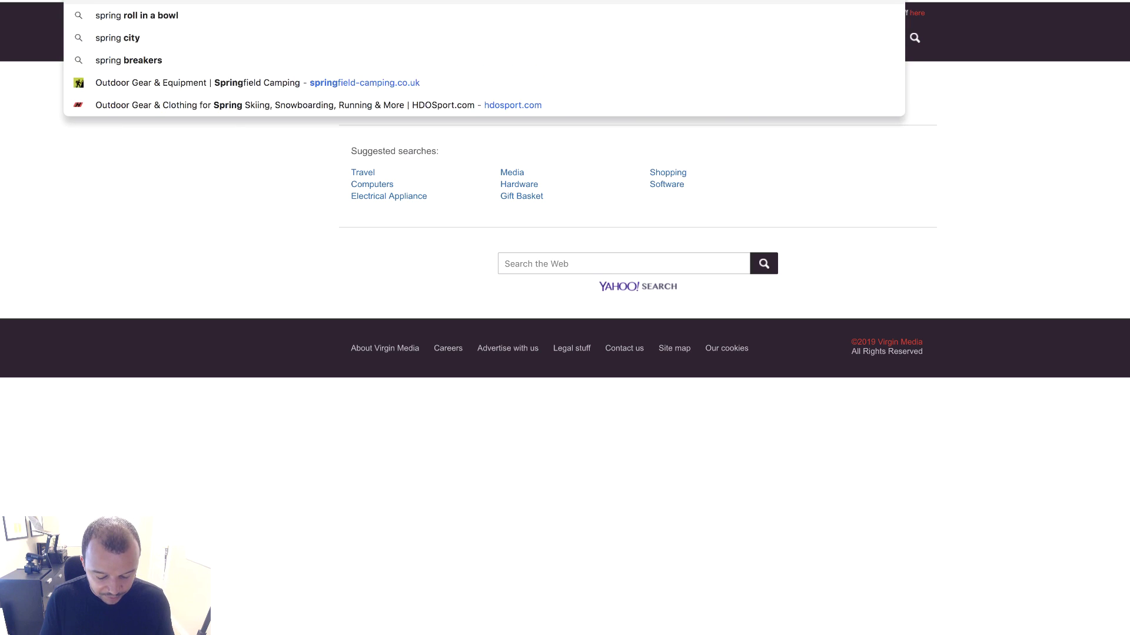
{"action": "key", "text": "Return"}
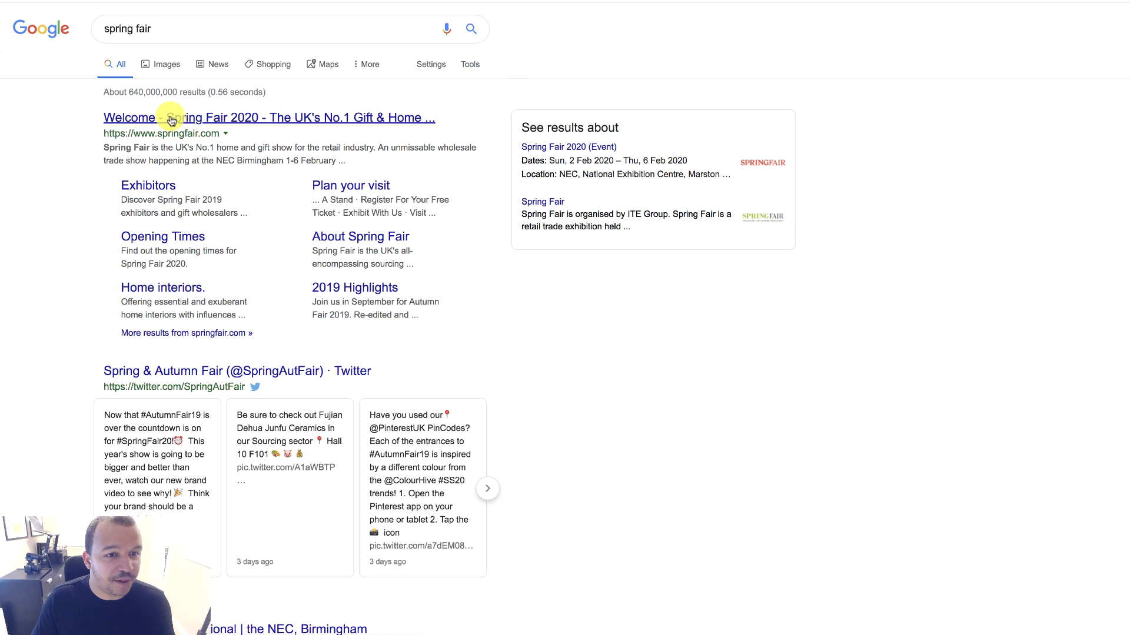
Open the 'Welcome - Spring Fair 2020' result and skim down to the blog cards and back
{"action": "left_click", "coordinate": [170, 117]}
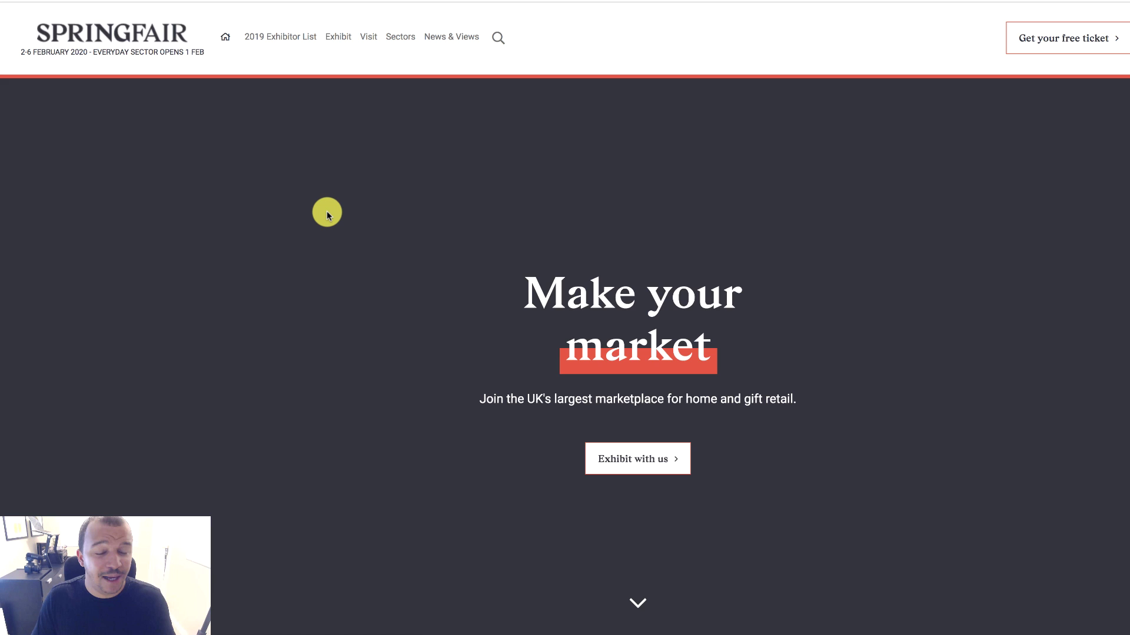
{"action": "scroll", "coordinate": [326, 213], "scroll_direction": "down", "scroll_amount": 10}
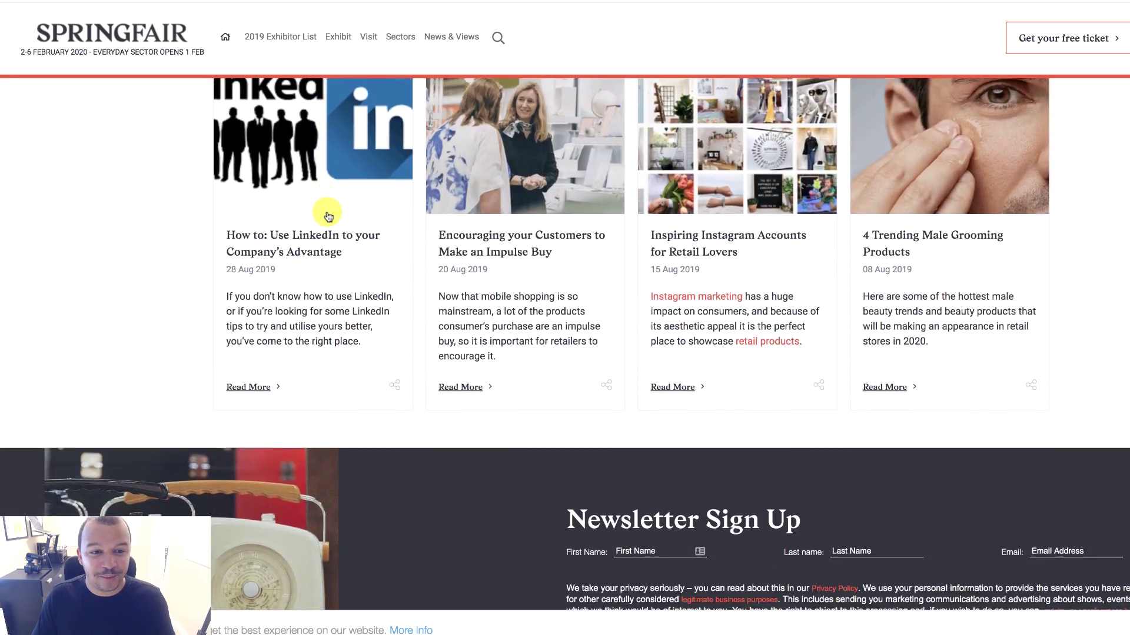
{"action": "scroll", "coordinate": [328, 216], "scroll_direction": "up", "scroll_amount": 10}
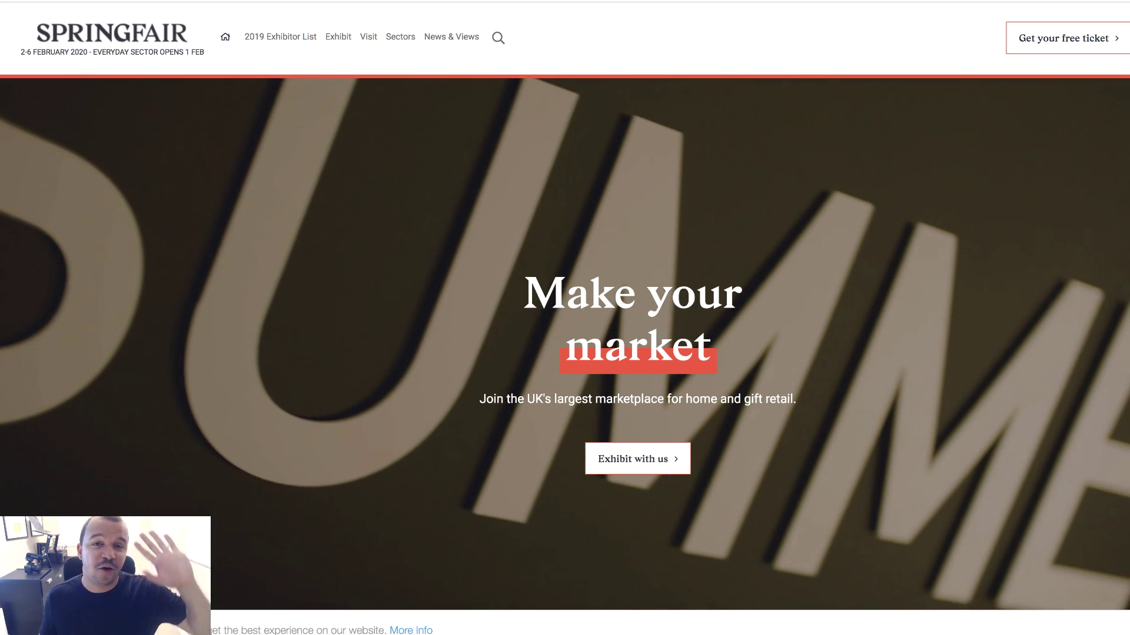
Switch to the FBA Prep Service UK site and open its GALLERY page
{"action": "key", "text": "ctrl+Tab"}
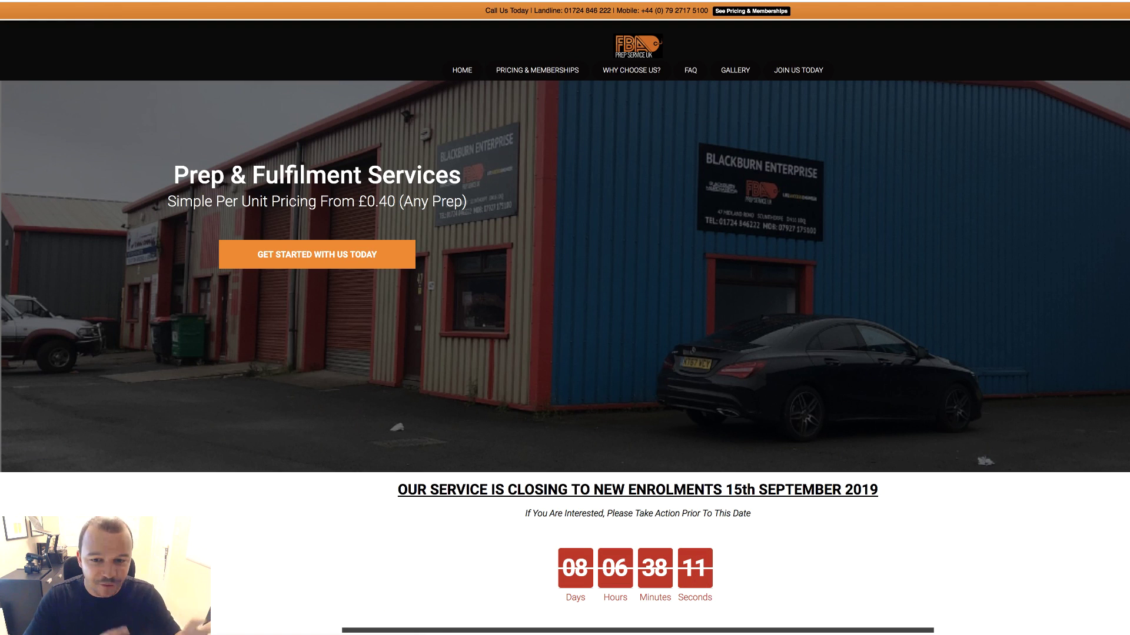
{"action": "left_click", "coordinate": [740, 73]}
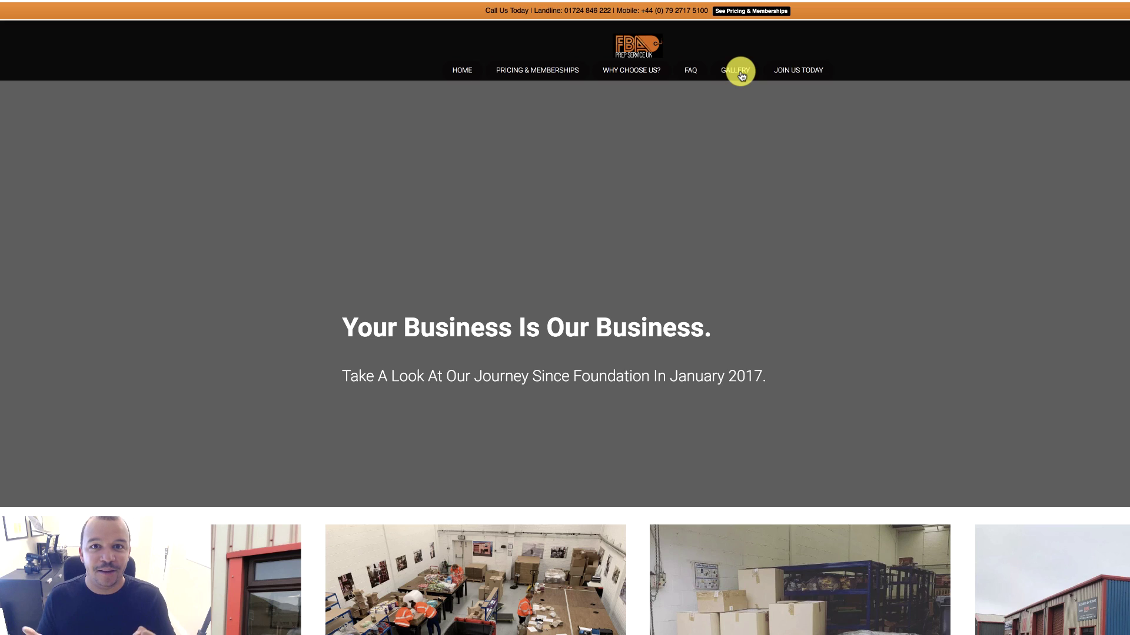
{"action": "scroll", "coordinate": [686, 320], "scroll_direction": "down", "scroll_amount": 6}
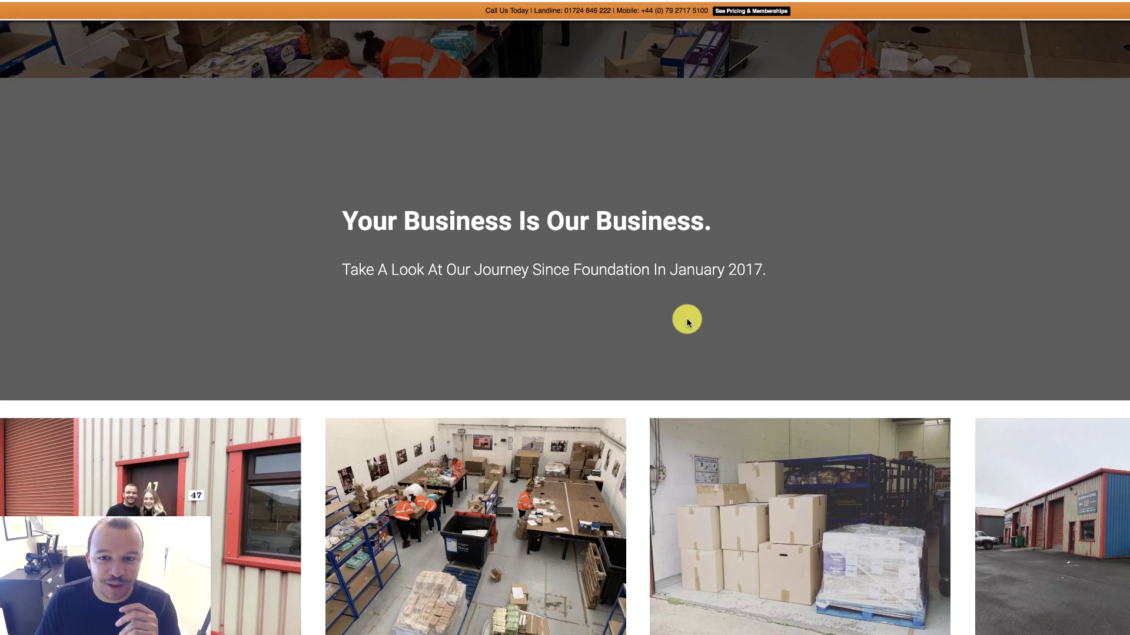
Browse down through the warehouse gallery photos, then return toward the top
{"action": "scroll", "coordinate": [686, 320], "scroll_direction": "down", "scroll_amount": 7}
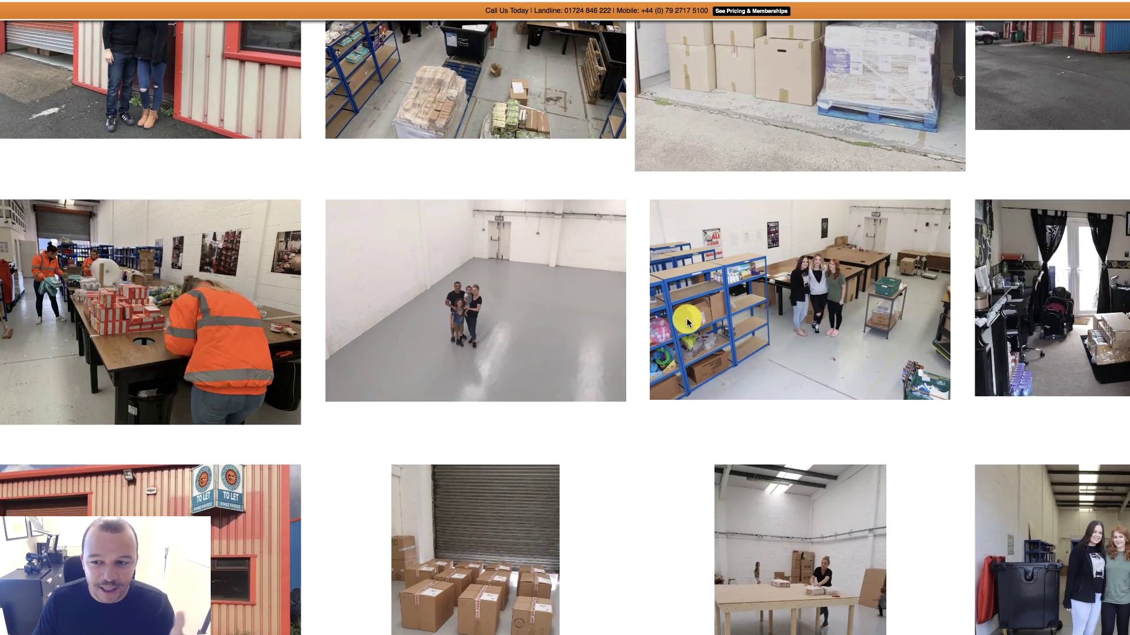
{"action": "scroll", "coordinate": [560, 240], "scroll_direction": "down", "scroll_amount": 2}
{"action": "scroll", "coordinate": [393, 308], "scroll_direction": "down", "scroll_amount": 2}
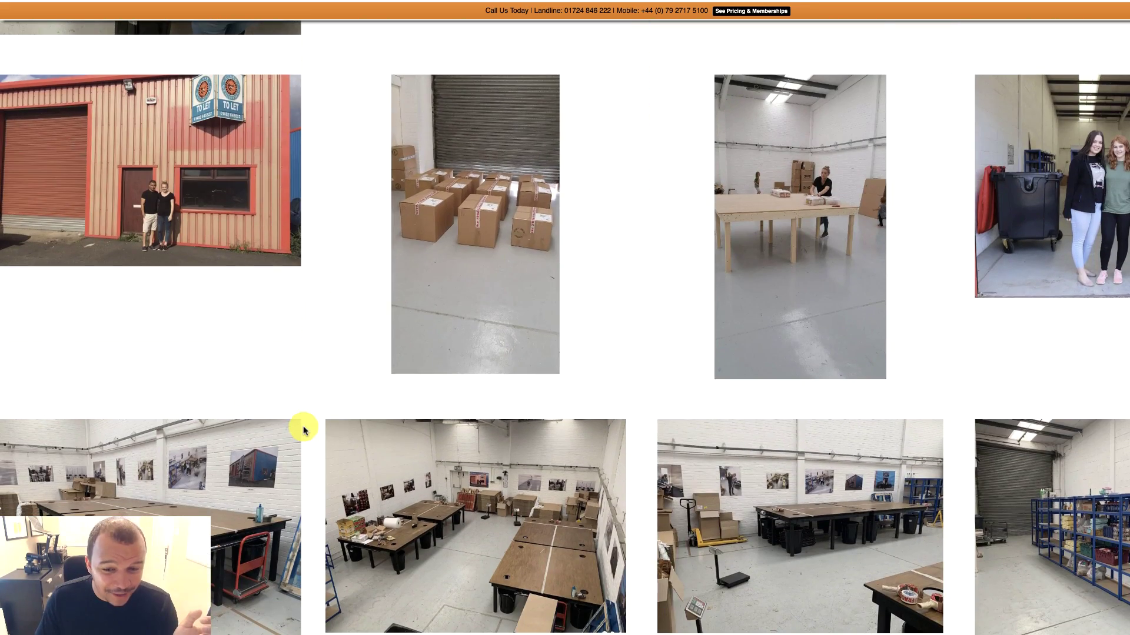
{"action": "scroll", "coordinate": [303, 429], "scroll_direction": "down", "scroll_amount": 5}
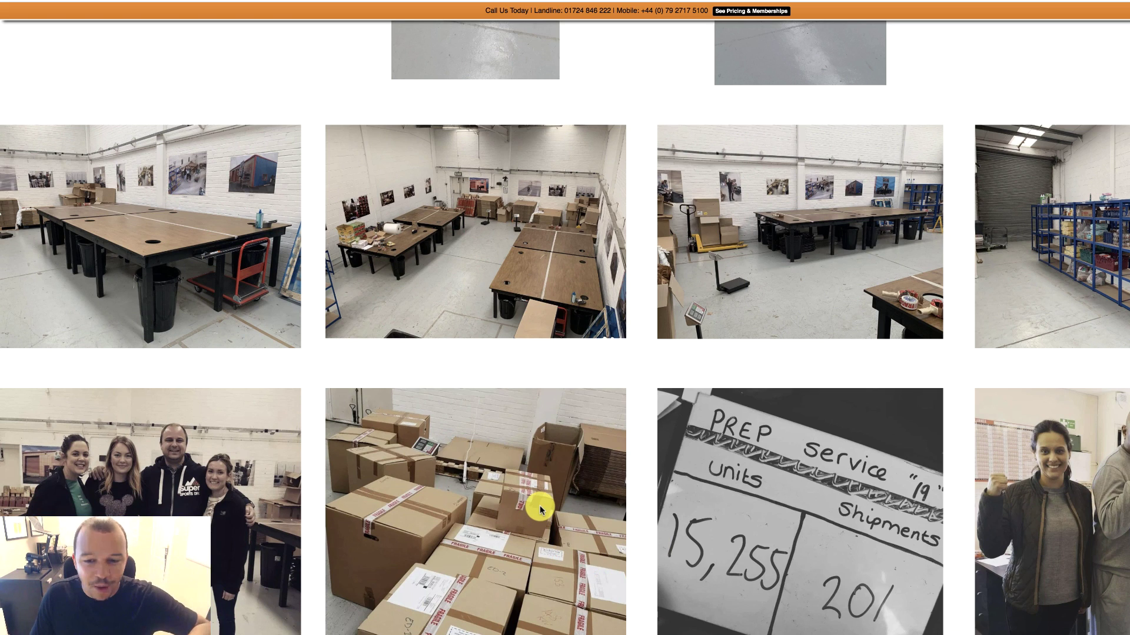
{"action": "scroll", "coordinate": [541, 510], "scroll_direction": "down", "scroll_amount": 1}
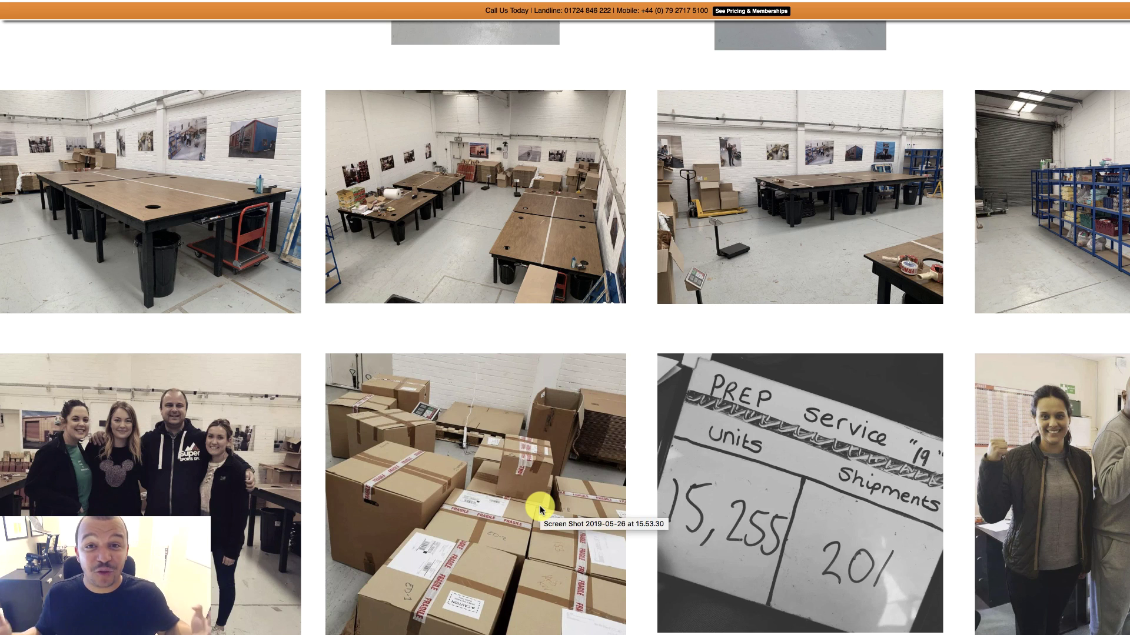
{"action": "scroll", "coordinate": [542, 510], "scroll_direction": "down", "scroll_amount": 10}
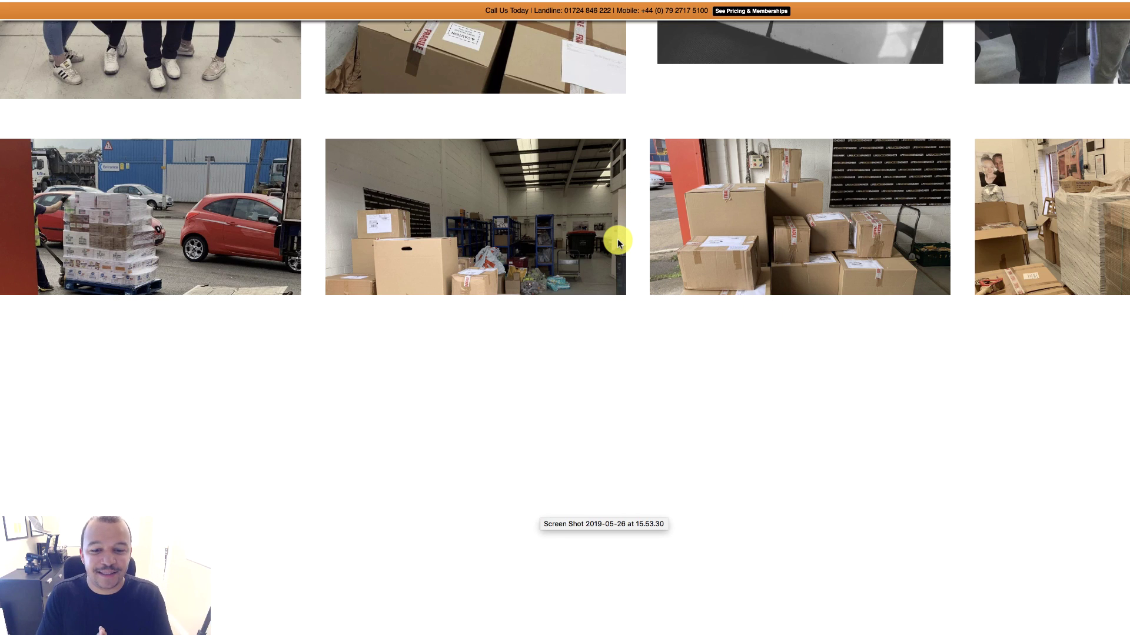
{"action": "scroll", "coordinate": [618, 243], "scroll_direction": "down", "scroll_amount": 2}
{"action": "scroll", "coordinate": [618, 243], "scroll_direction": "down", "scroll_amount": 10}
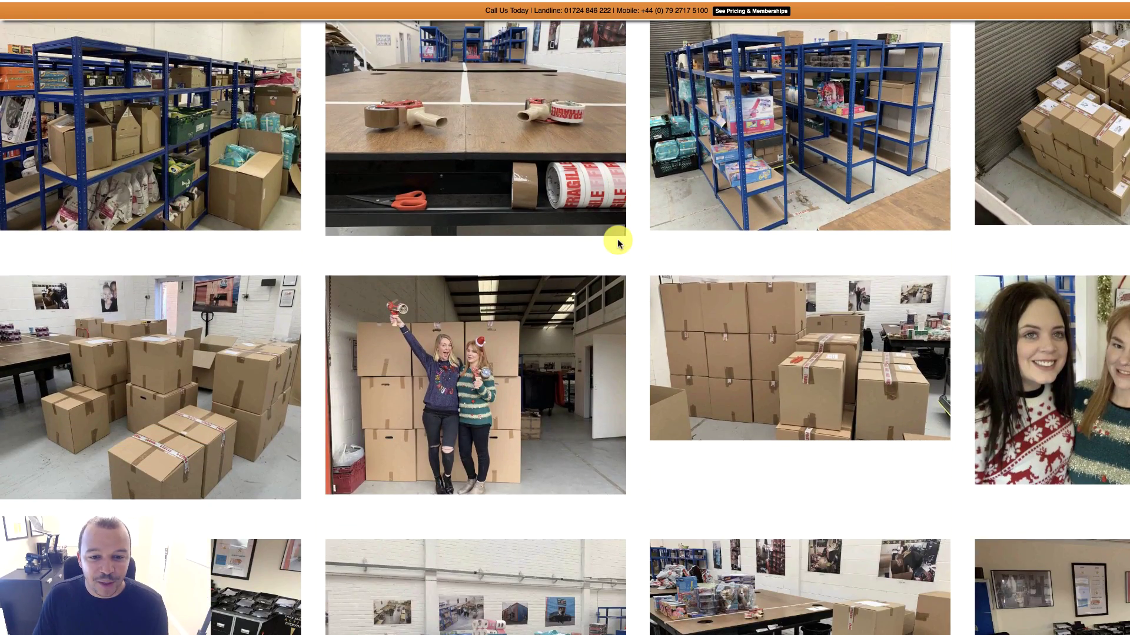
{"action": "scroll", "coordinate": [618, 243], "scroll_direction": "down", "scroll_amount": 14}
{"action": "scroll", "coordinate": [618, 243], "scroll_direction": "up", "scroll_amount": 20}
{"action": "scroll", "coordinate": [618, 243], "scroll_direction": "up", "scroll_amount": 20}
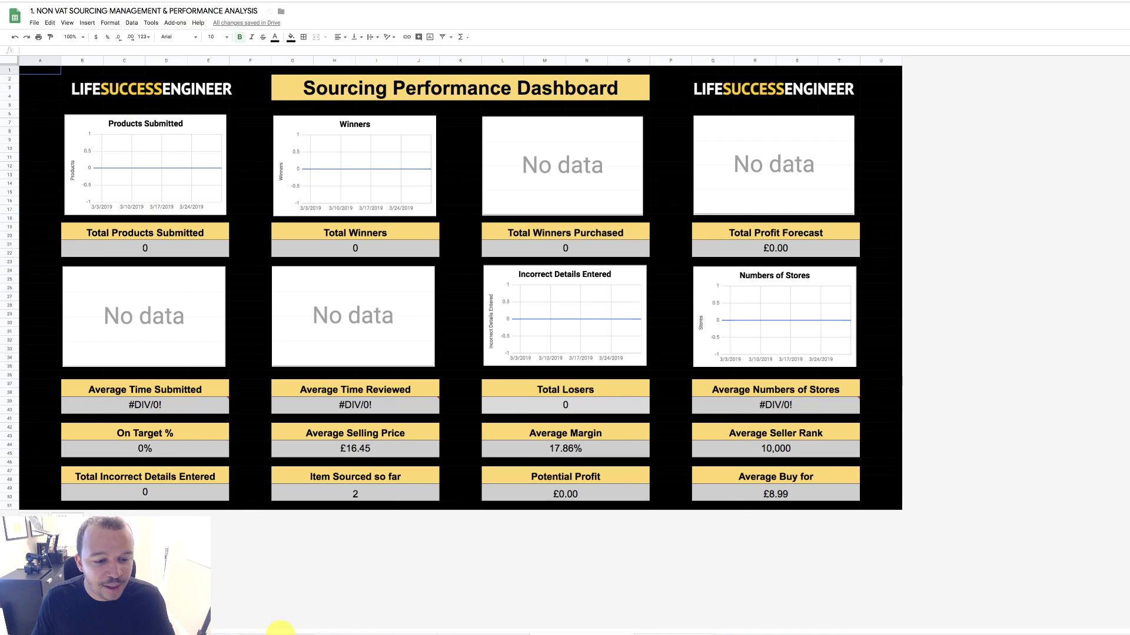
{"action": "left_click", "coordinate": [402, 632]}
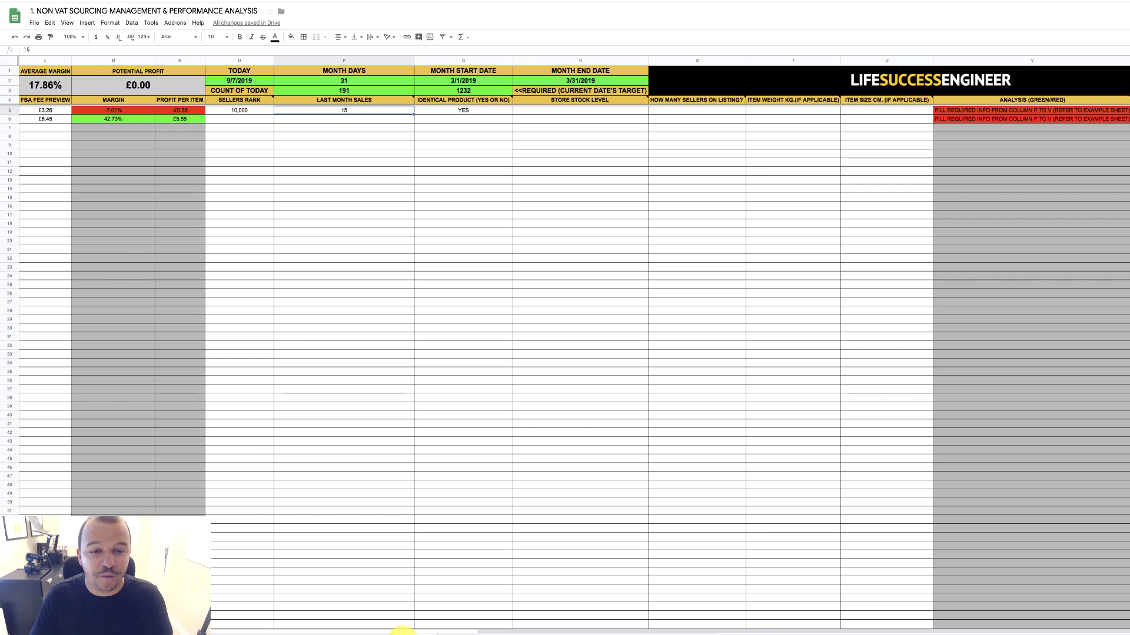
{"action": "left_click", "coordinate": [599, 350]}
{"action": "scroll", "coordinate": [599, 349], "scroll_direction": "left", "scroll_amount": 10}
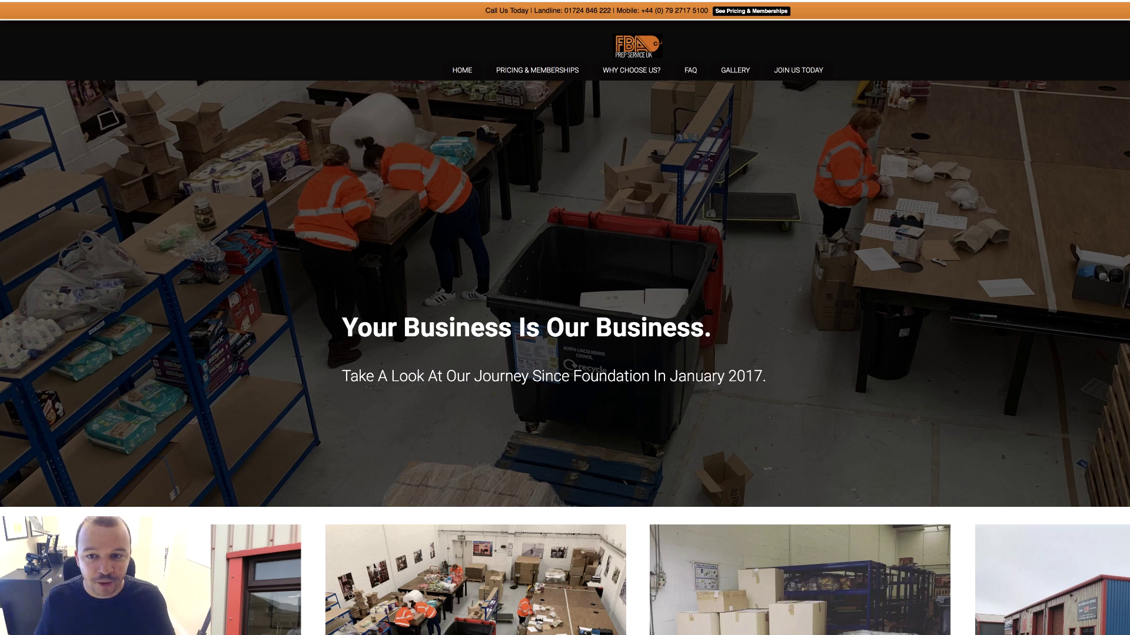
{"action": "scroll", "coordinate": [560, 101], "scroll_direction": "down", "scroll_amount": 6}
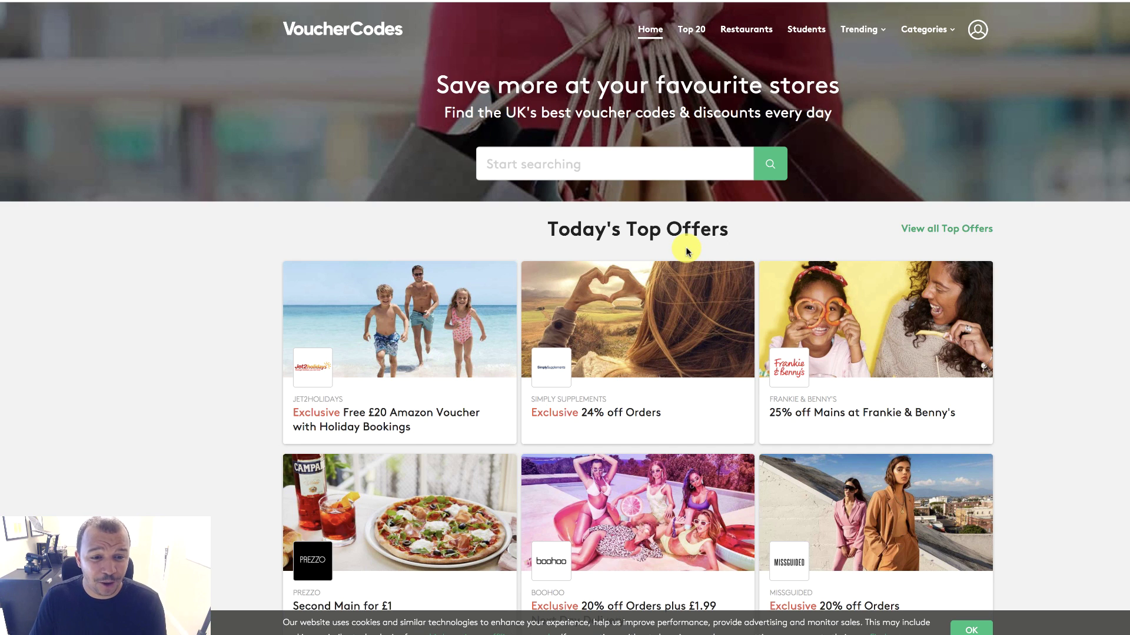
Dismiss the 'We've recorded your visit' popup and continue to shopDisney via Get Cashback Now
{"action": "scroll", "coordinate": [686, 252], "scroll_direction": "down", "scroll_amount": 5}
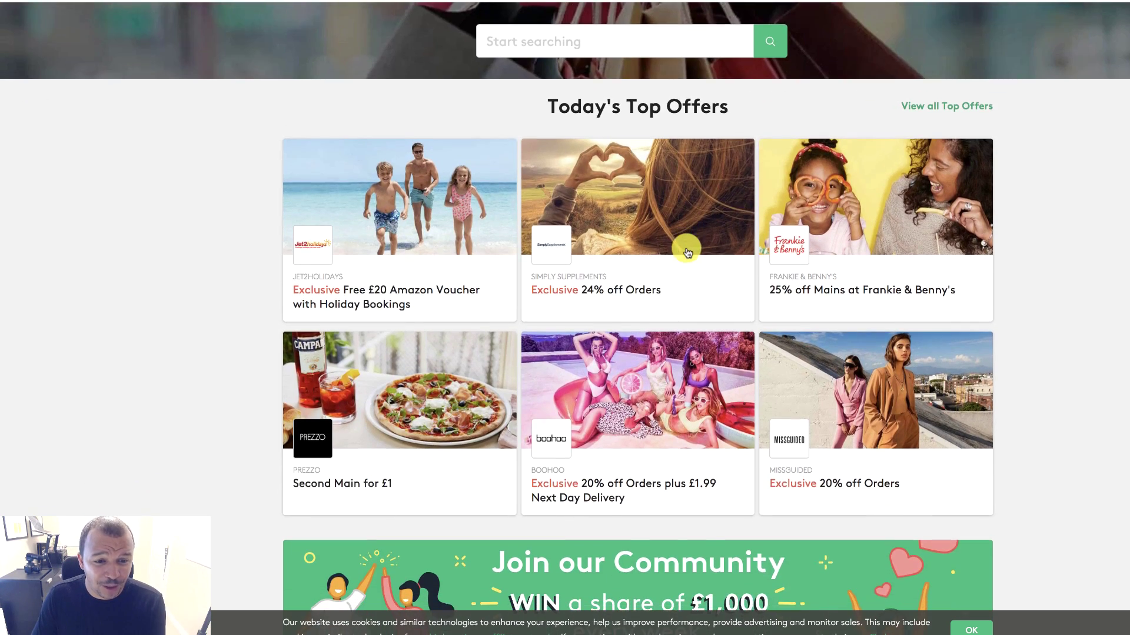
{"action": "scroll", "coordinate": [686, 251], "scroll_direction": "up", "scroll_amount": 5}
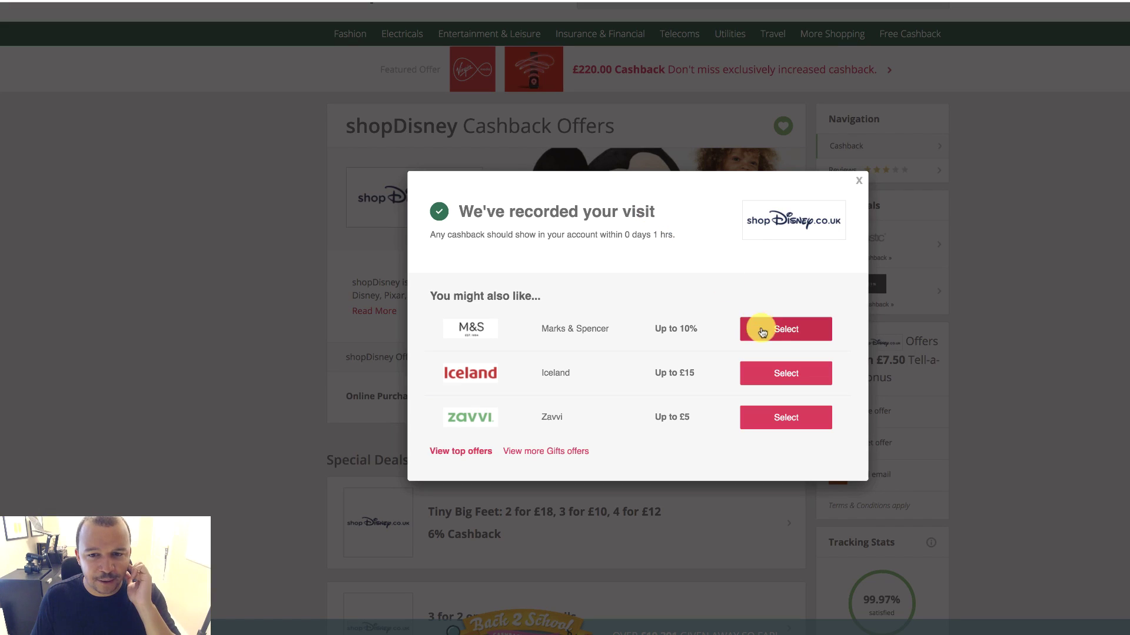
{"action": "left_click", "coordinate": [857, 181]}
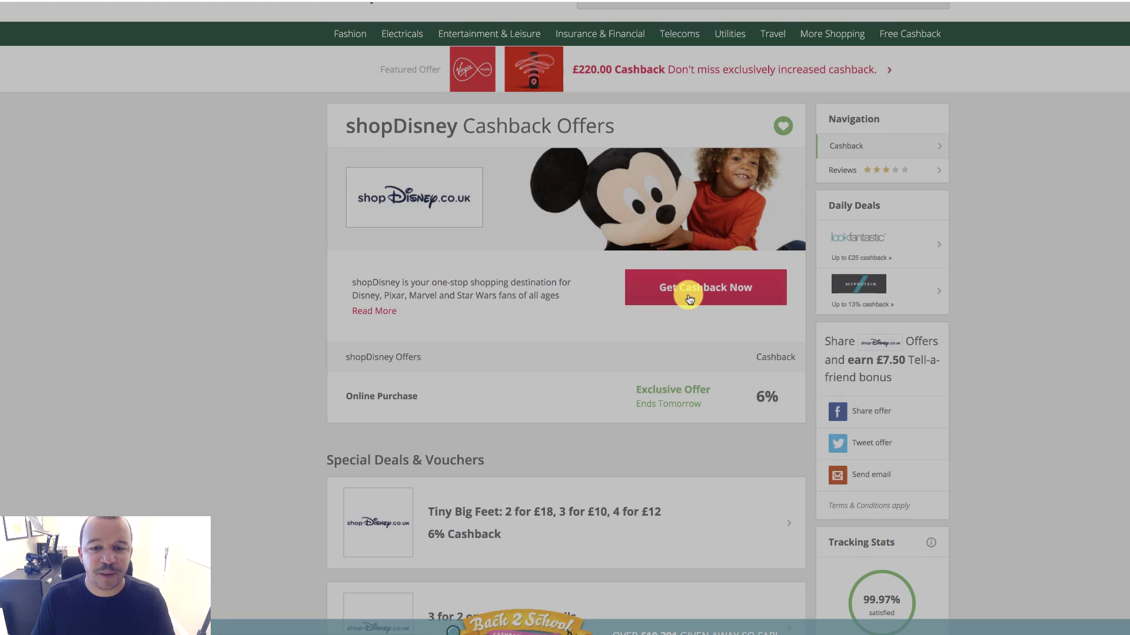
{"action": "left_click", "coordinate": [703, 292]}
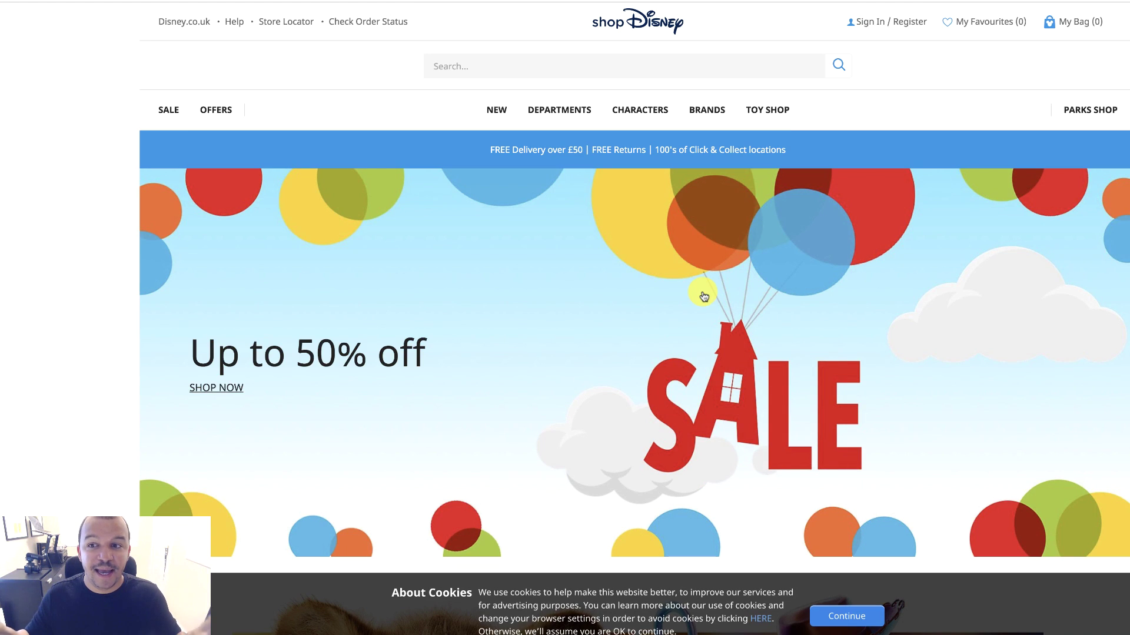
{"action": "scroll", "coordinate": [305, 374], "scroll_direction": "down", "scroll_amount": 1}
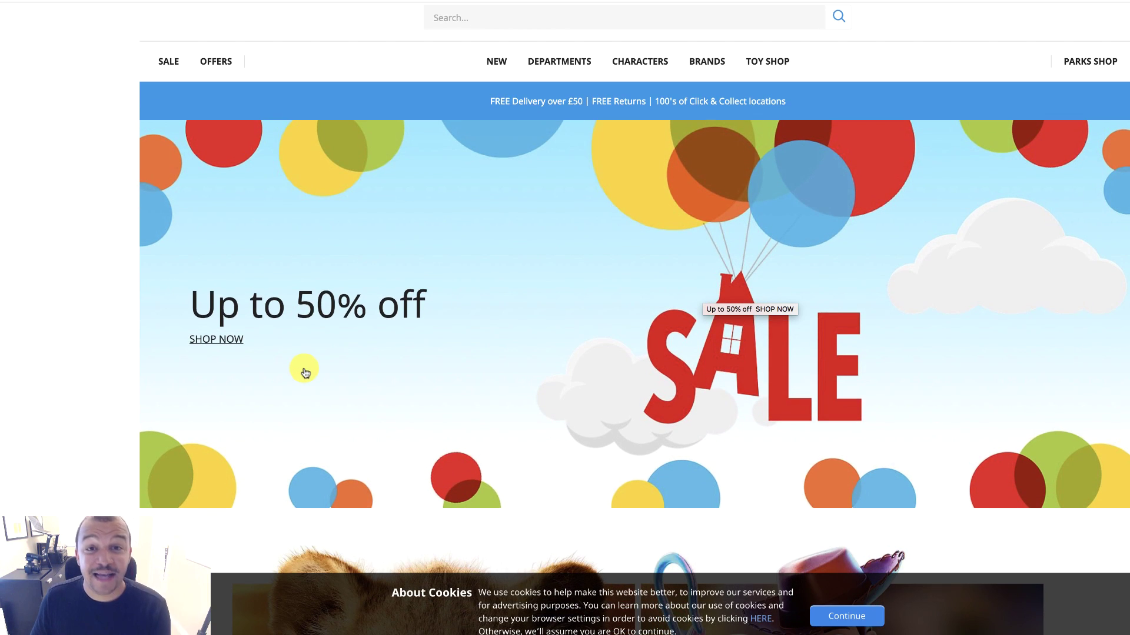
{"action": "scroll", "coordinate": [305, 372], "scroll_direction": "up", "scroll_amount": 1}
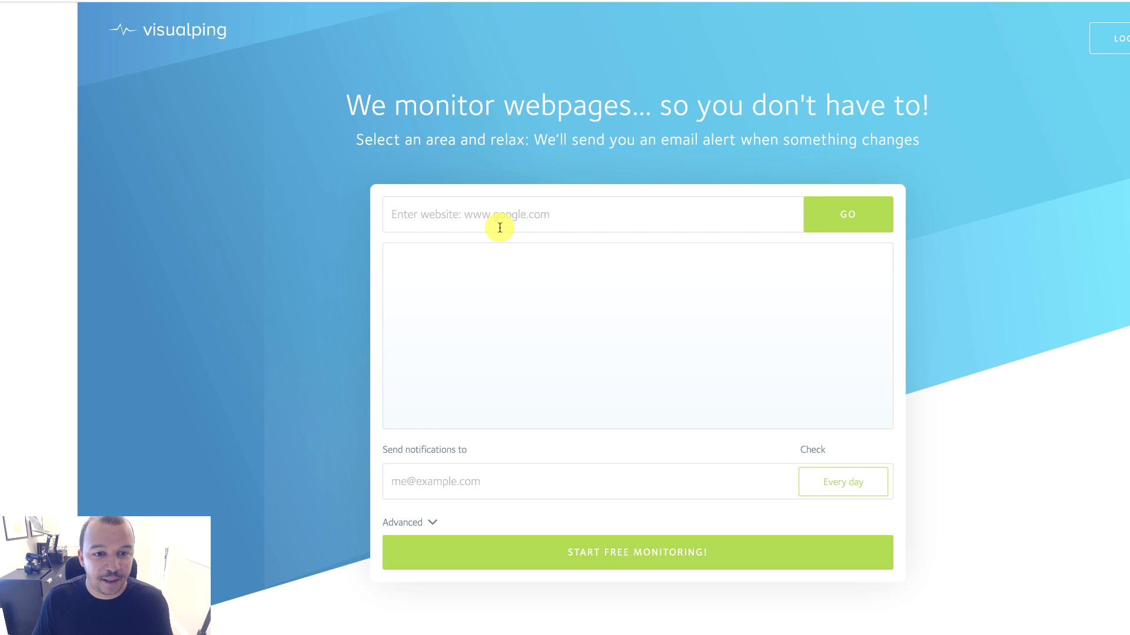
{"action": "left_click", "coordinate": [499, 227]}
{"action": "type", "text": "https://www.shopdisney.co.uk"}
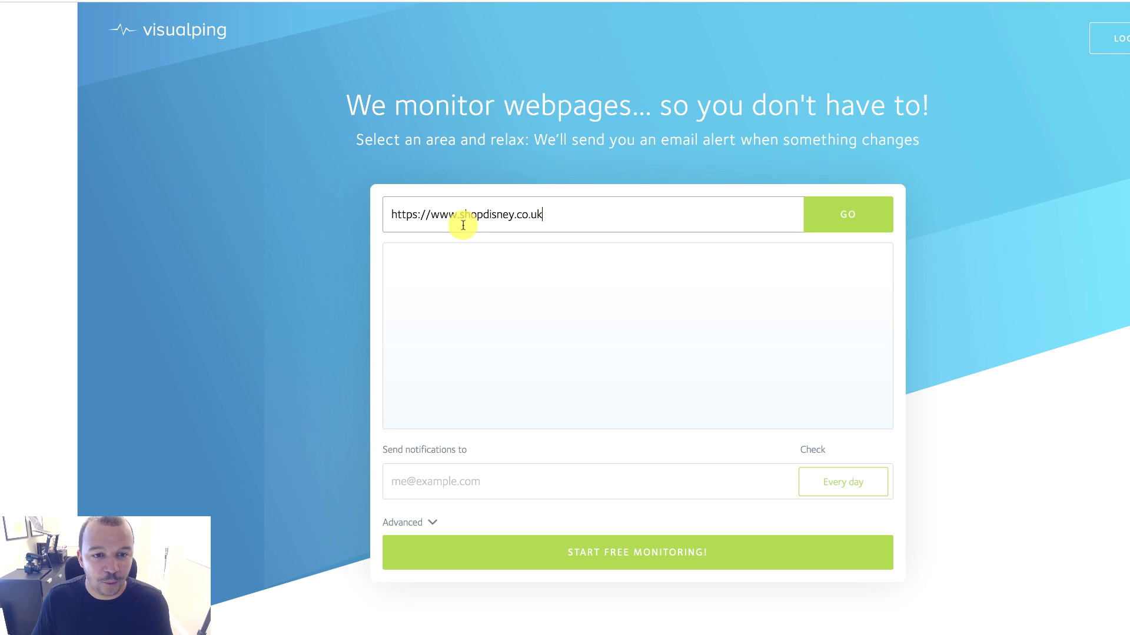
{"action": "left_click", "coordinate": [853, 219]}
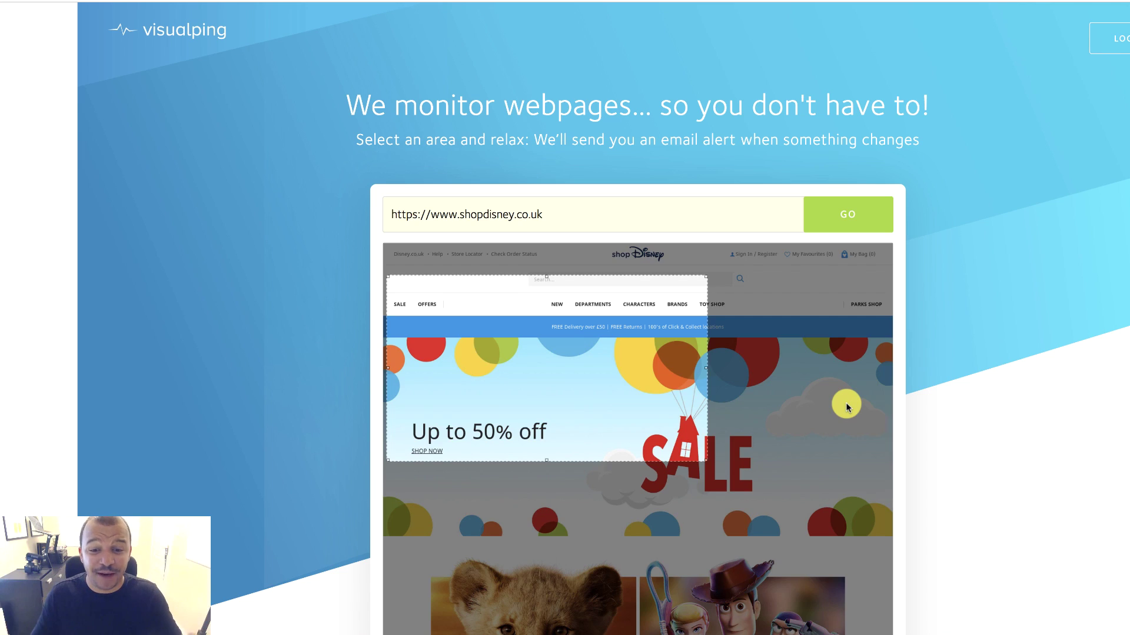
Move and stretch the watched area over the whole sale banner, then expand Advanced options
{"action": "left_click_drag", "start_coordinate": [560, 352], "coordinate": [545, 399]}
{"action": "left_click_drag", "start_coordinate": [703, 508], "coordinate": [901, 541]}
{"action": "scroll", "coordinate": [941, 503], "scroll_direction": "down", "scroll_amount": 20}
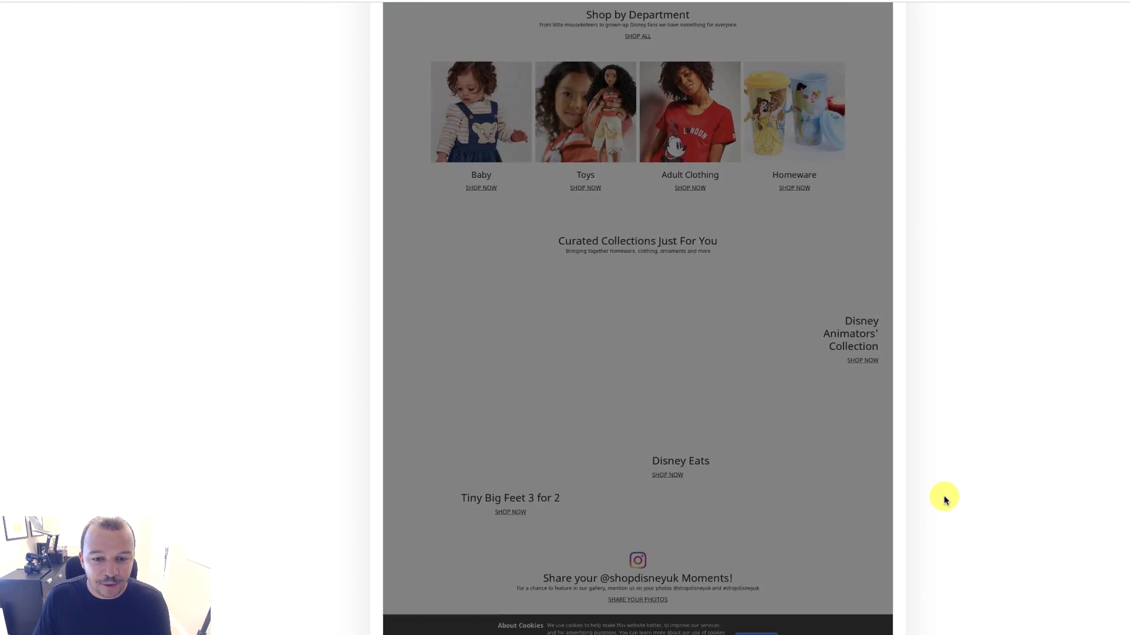
{"action": "scroll", "coordinate": [945, 501], "scroll_direction": "up", "scroll_amount": 2}
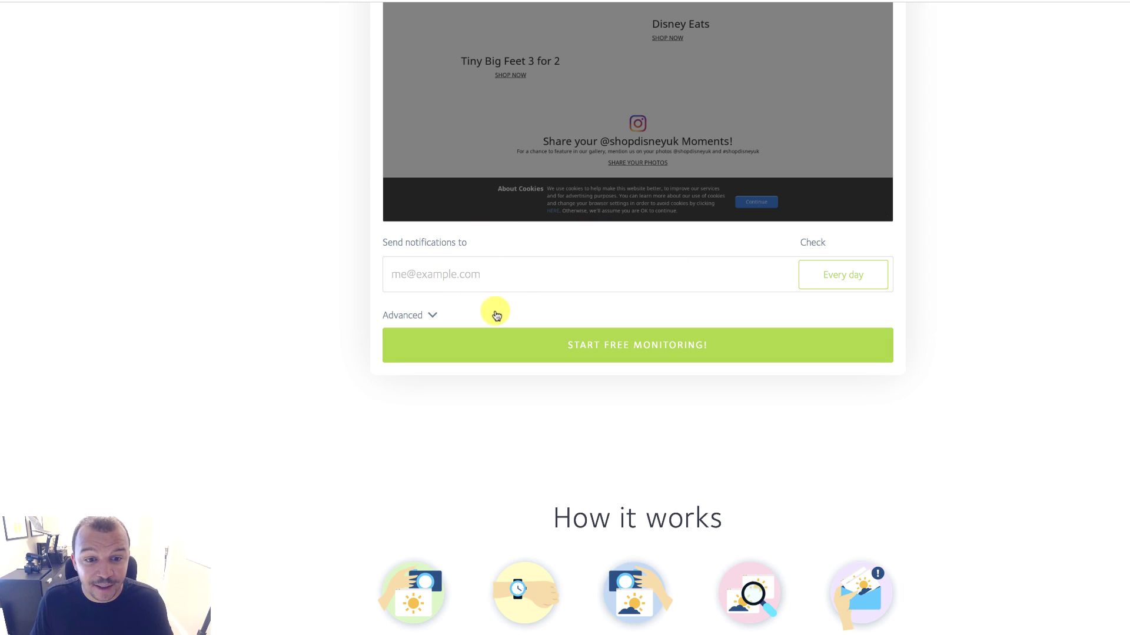
{"action": "left_click", "coordinate": [435, 315]}
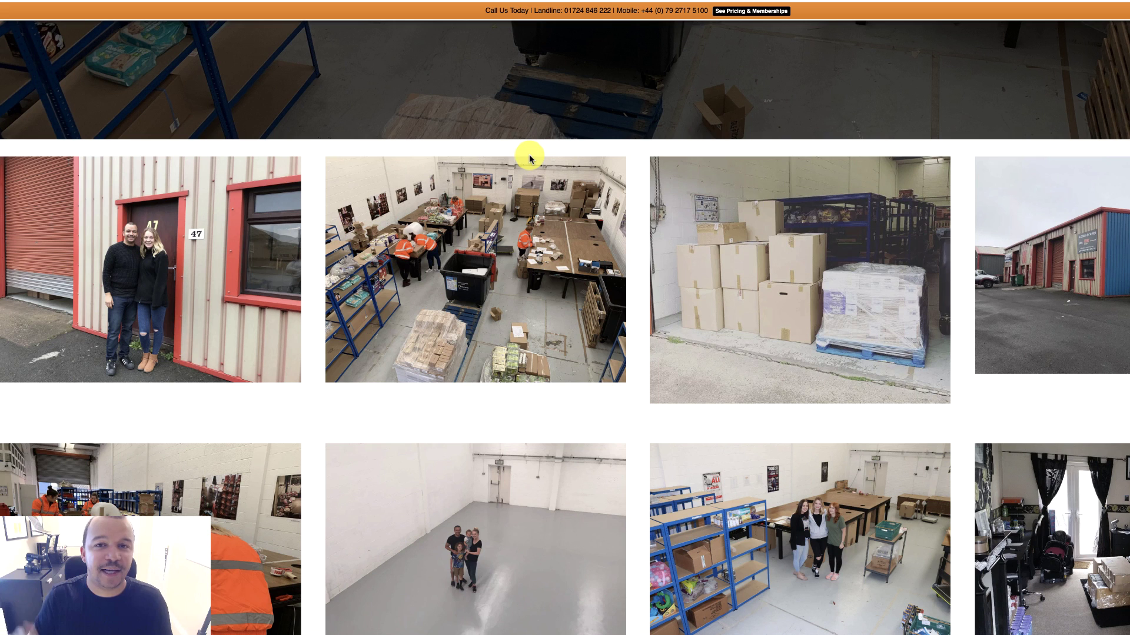
{"action": "scroll", "coordinate": [641, 117], "scroll_direction": "up", "scroll_amount": 3}
{"action": "scroll", "coordinate": [641, 118], "scroll_direction": "up", "scroll_amount": 4}
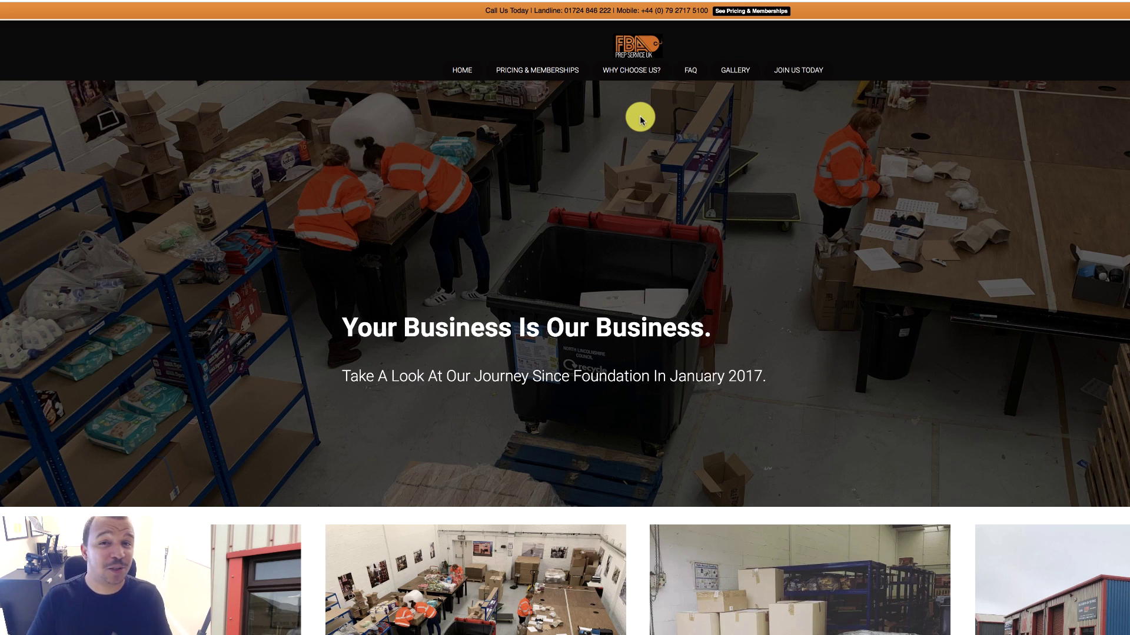
{"action": "scroll", "coordinate": [640, 115], "scroll_direction": "down", "scroll_amount": 2}
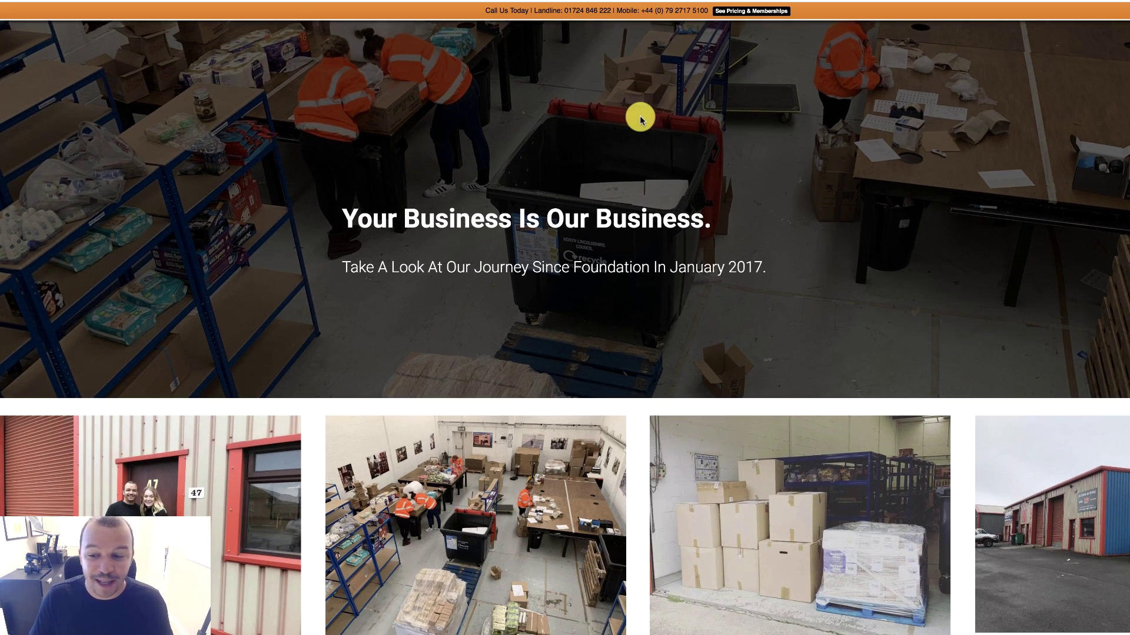